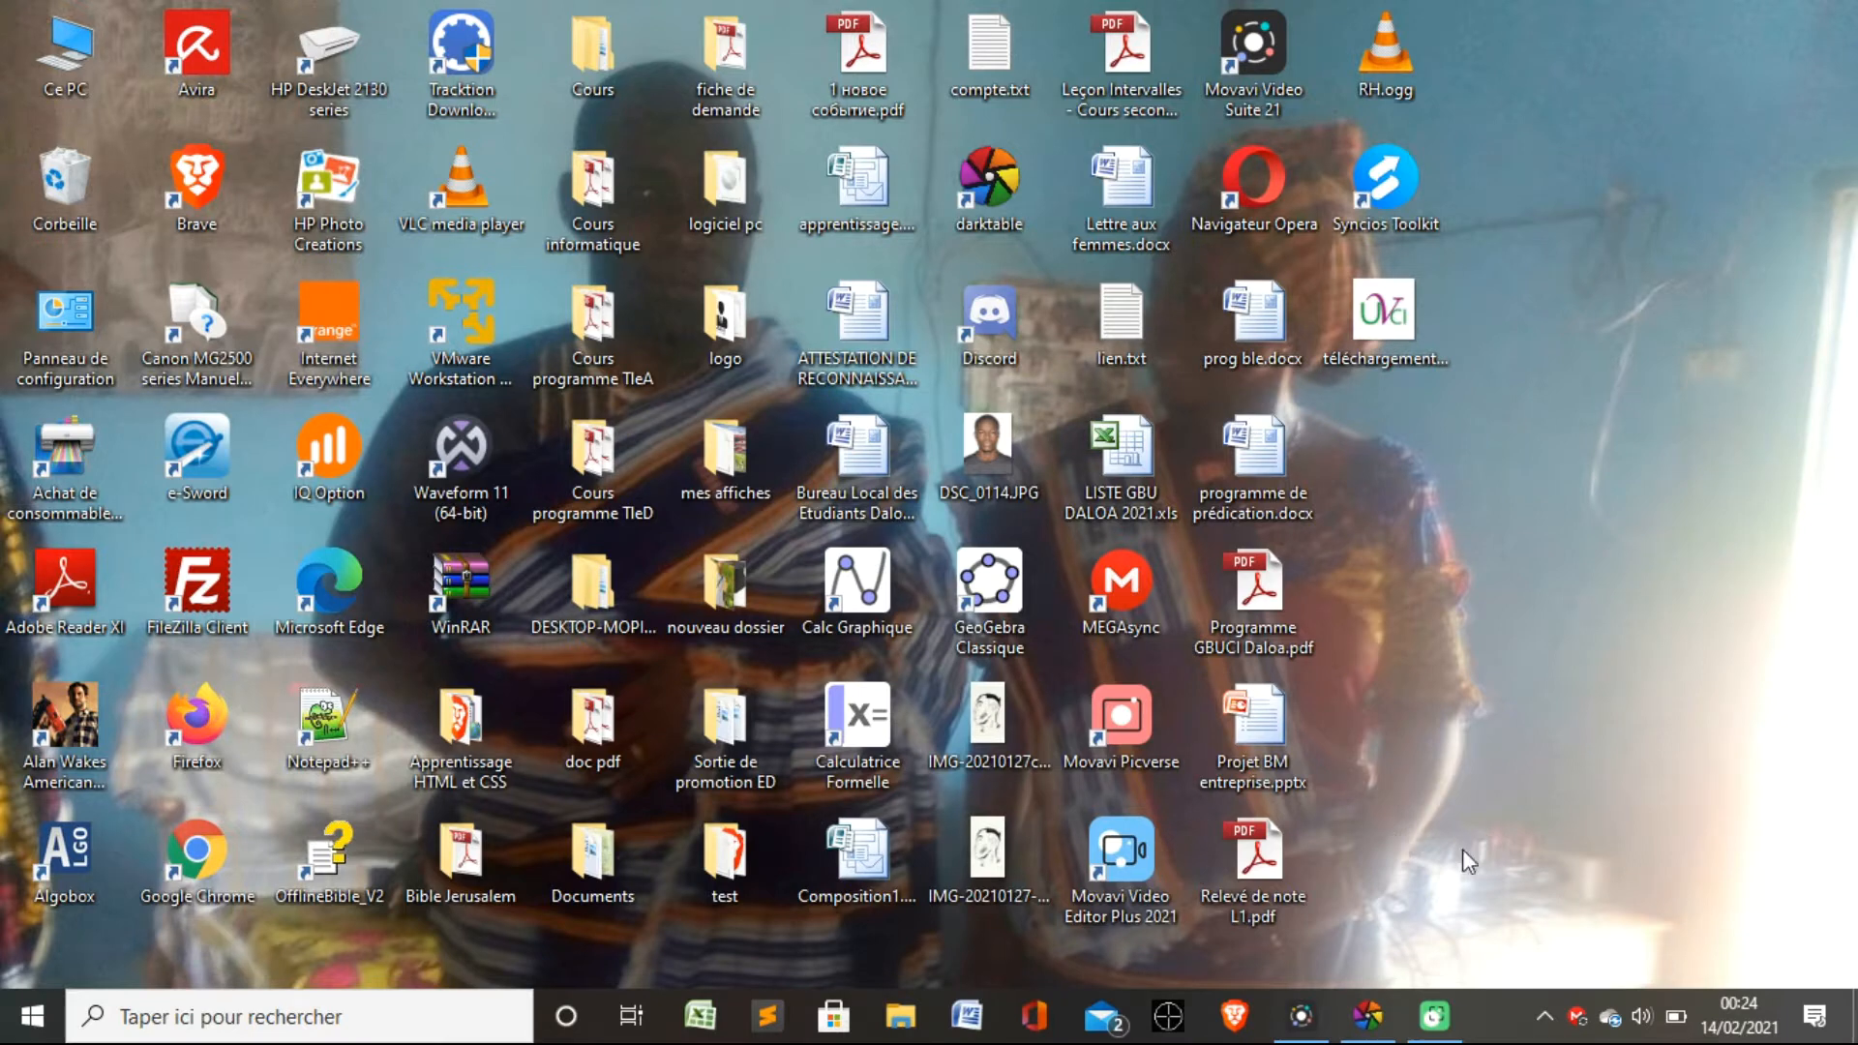
Switch to darktable and maximize its window.
mouse_move(1369, 1033)
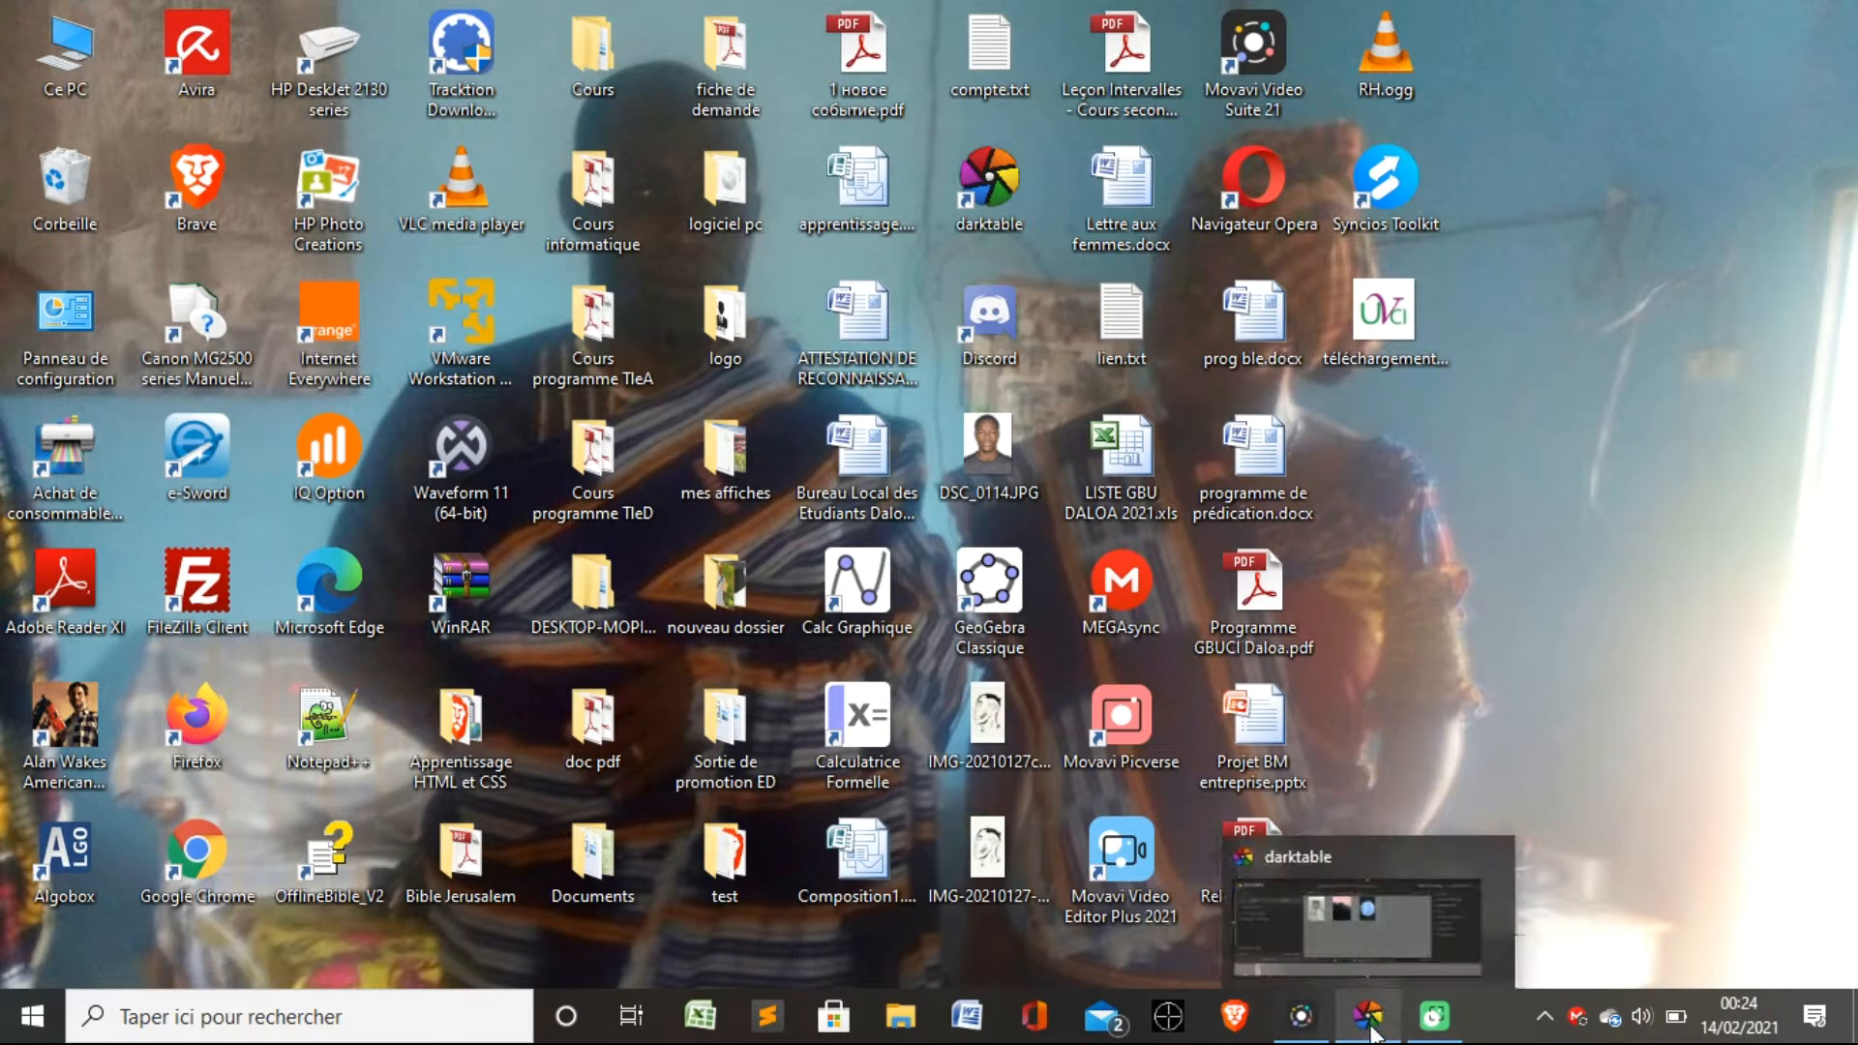
left_click(1372, 943)
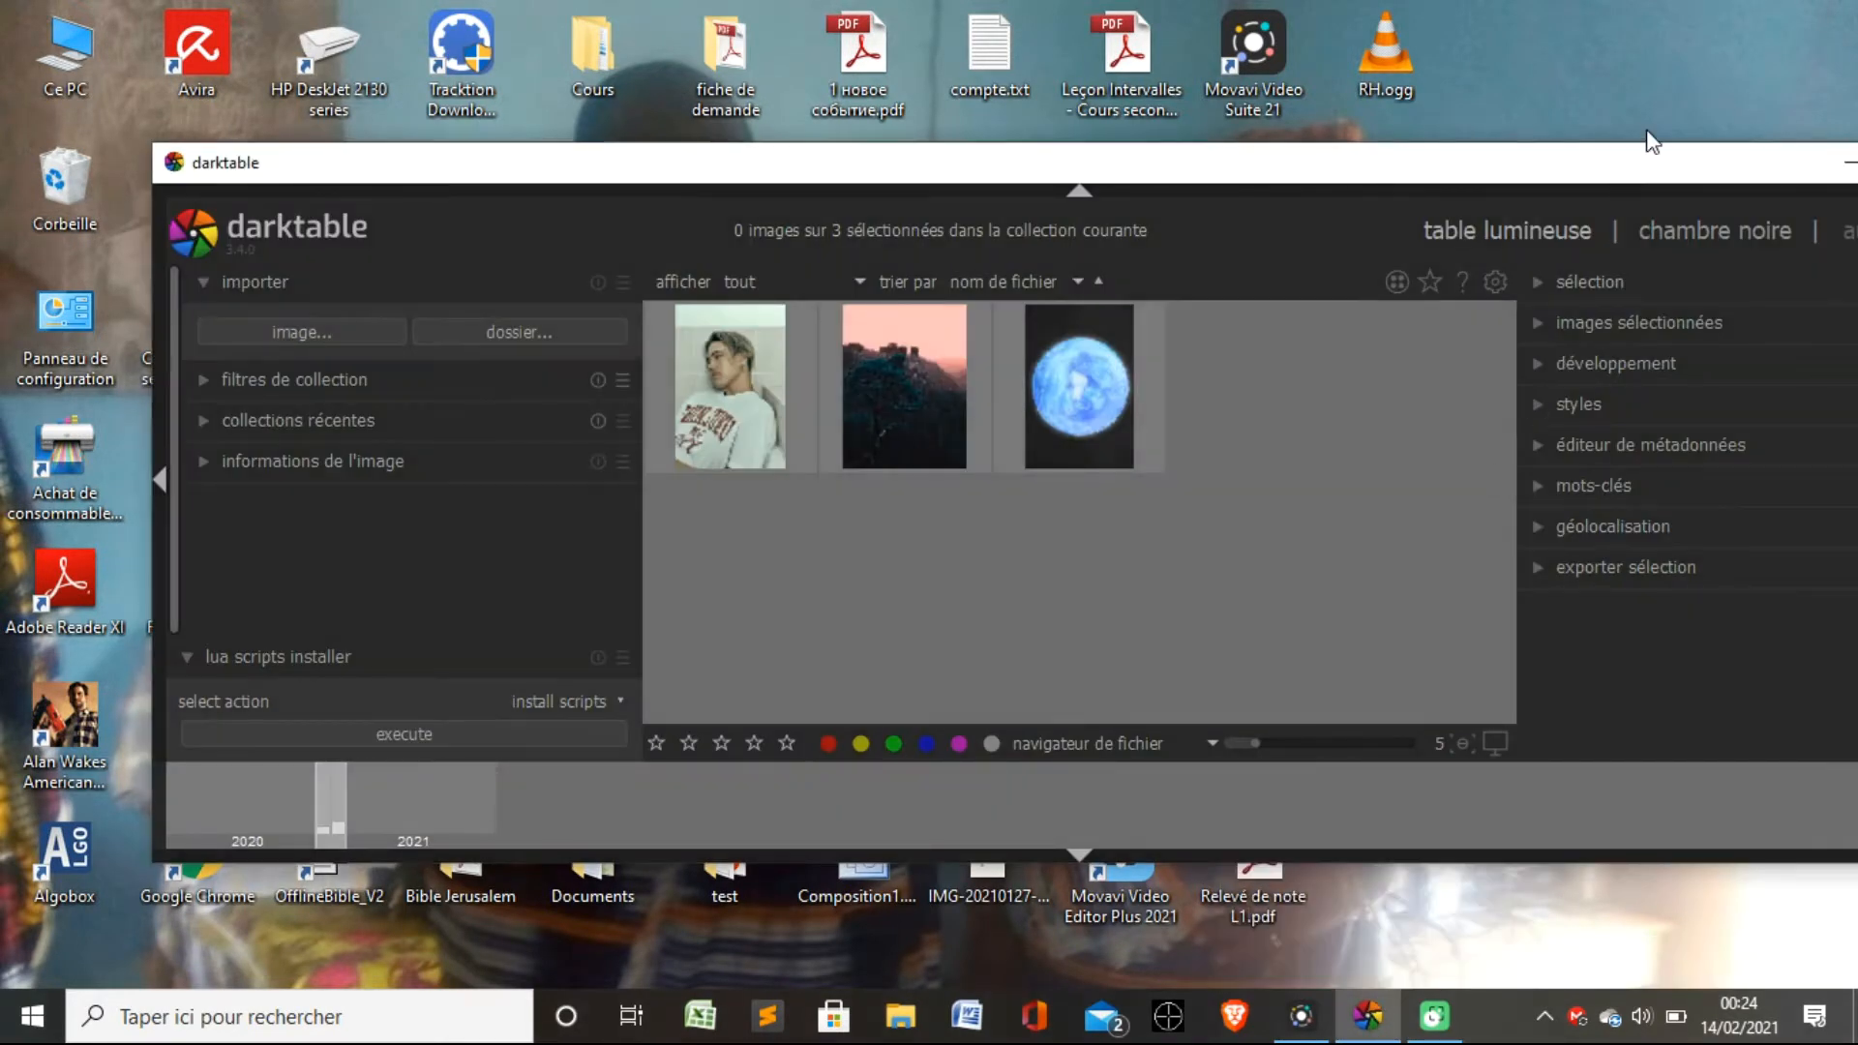
left_click_drag(1609, 172, 1413, 181)
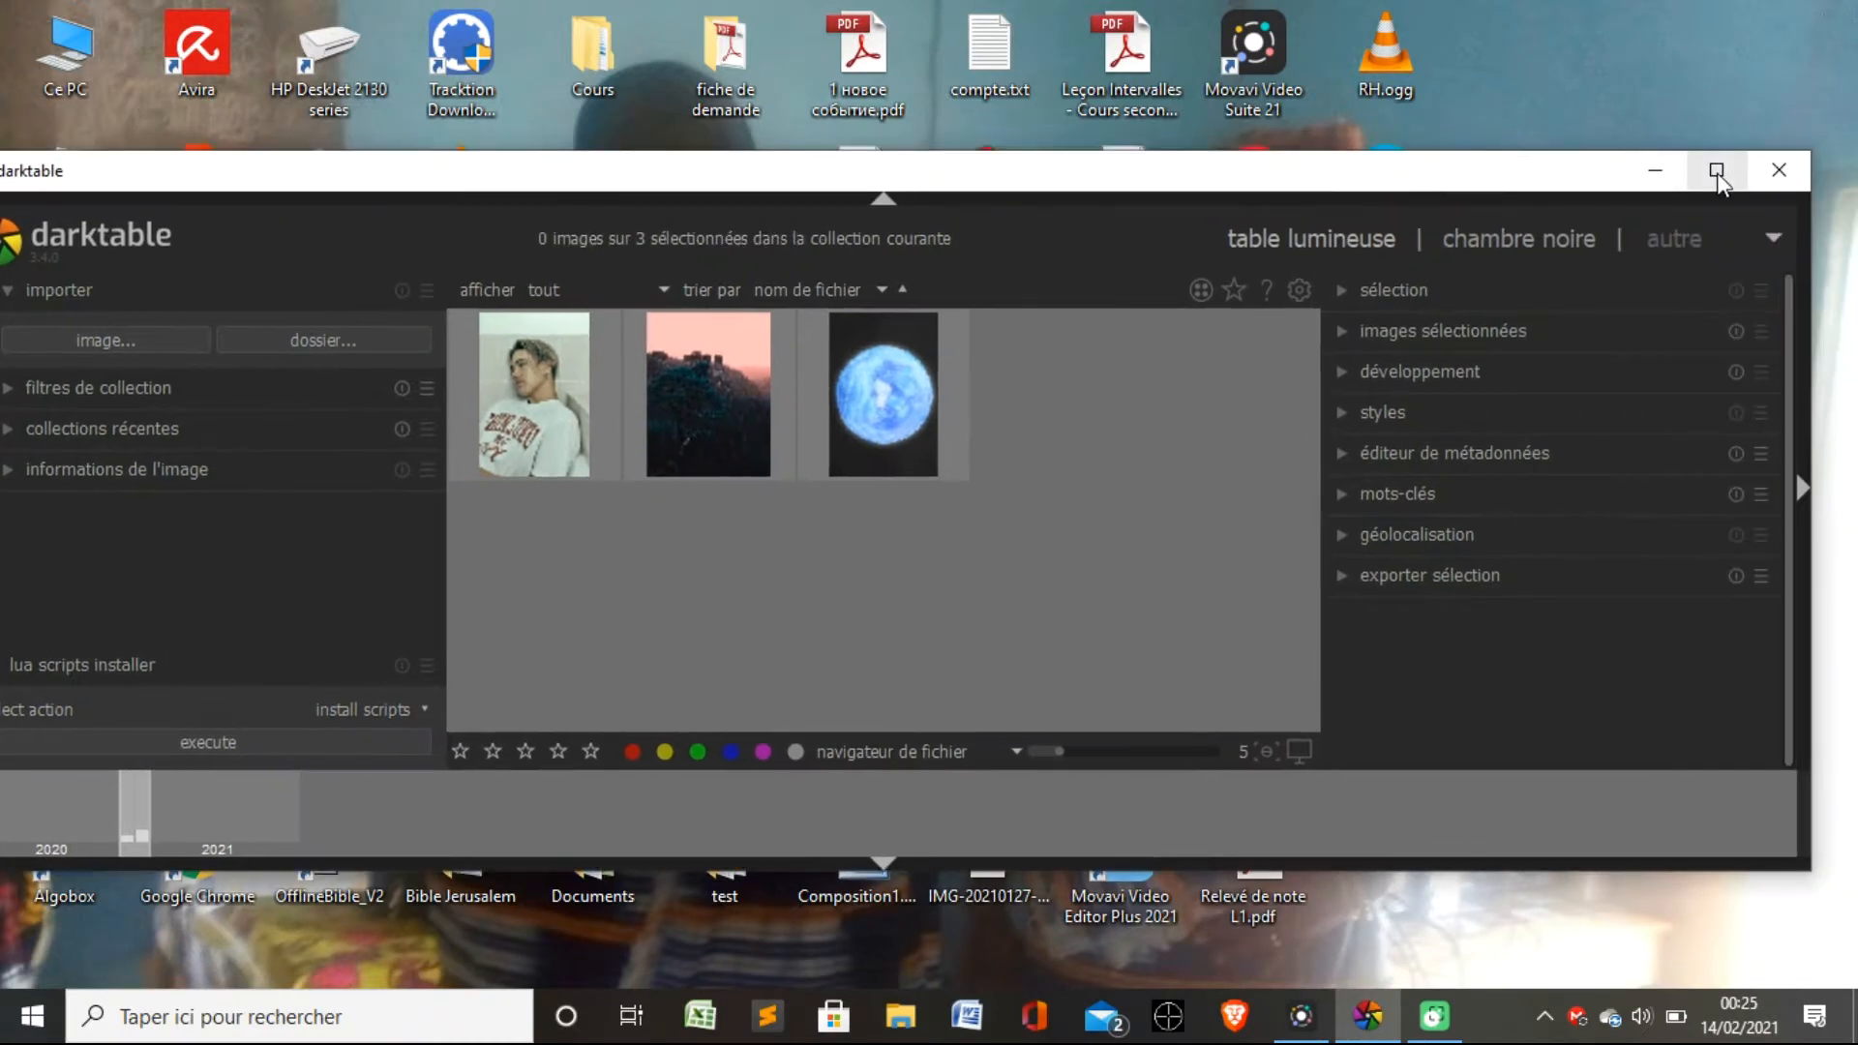
left_click(1716, 172)
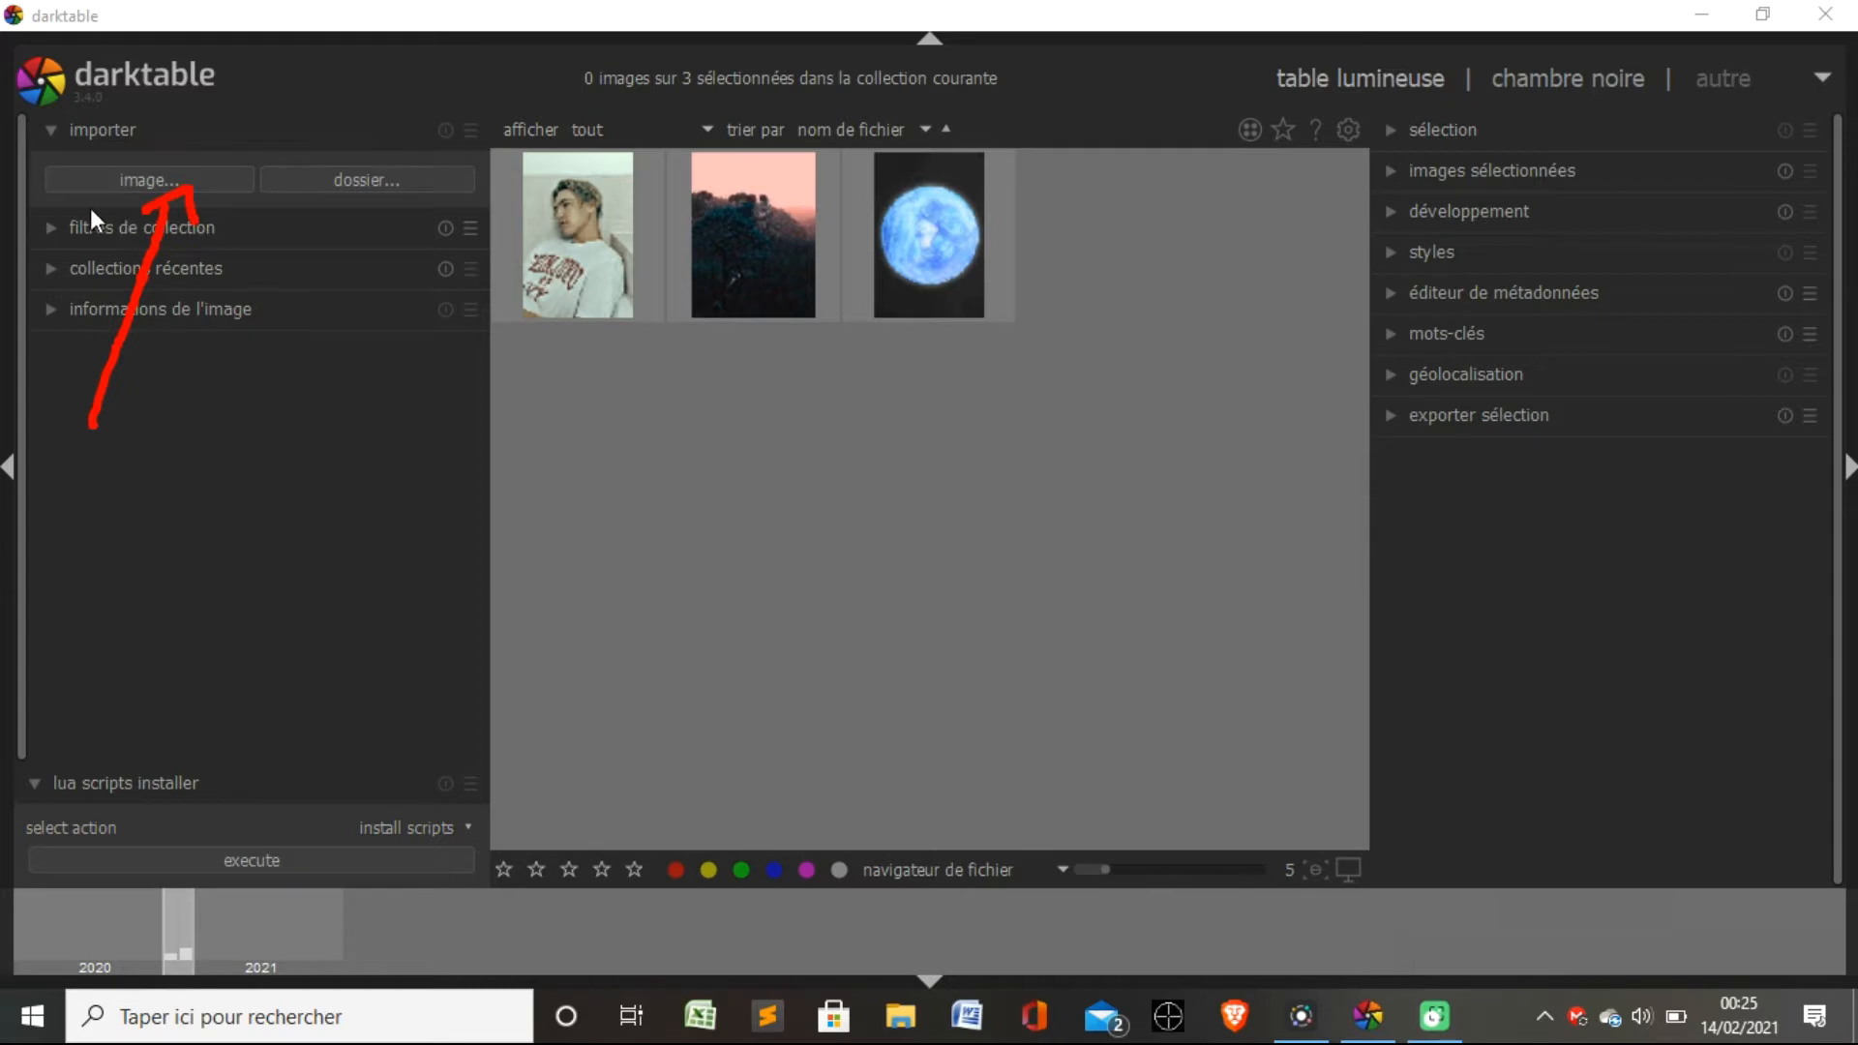
Import the autumn road photo from the Downloads folder and open it in the darkroom.
left_click(1575, 955)
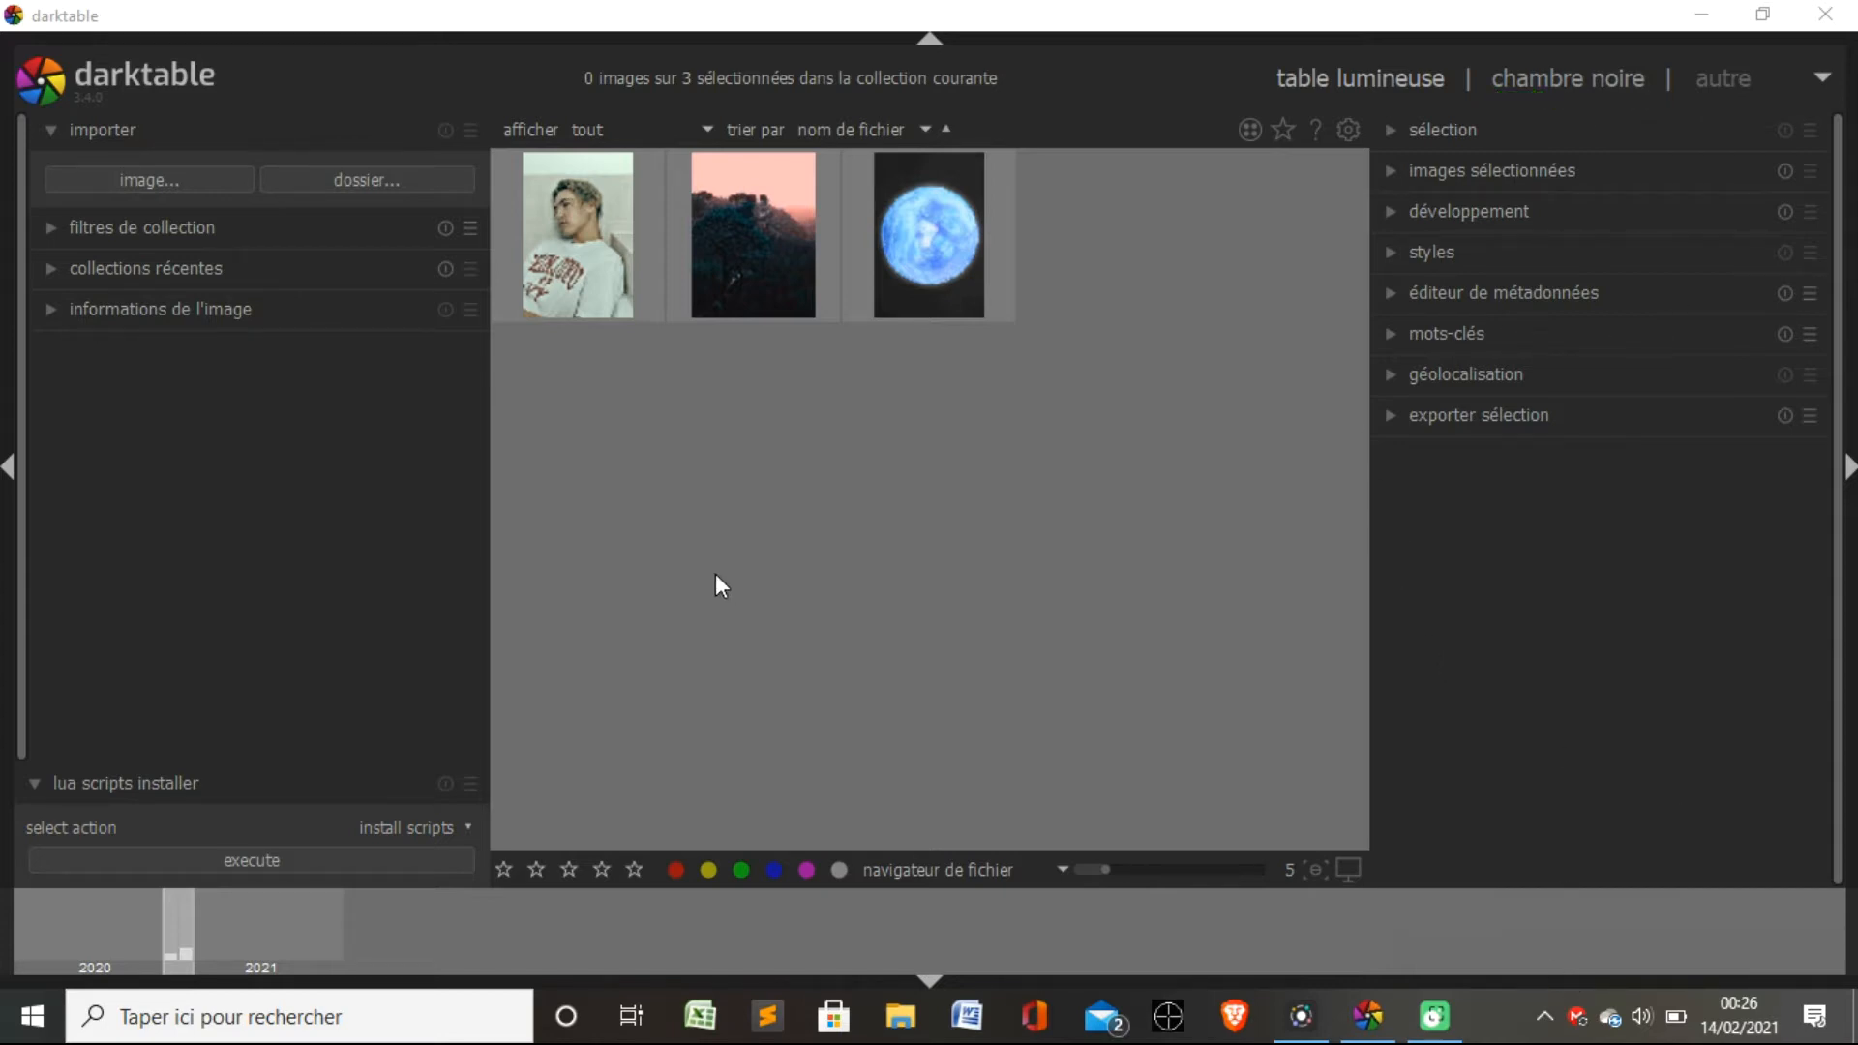
left_click(627, 540)
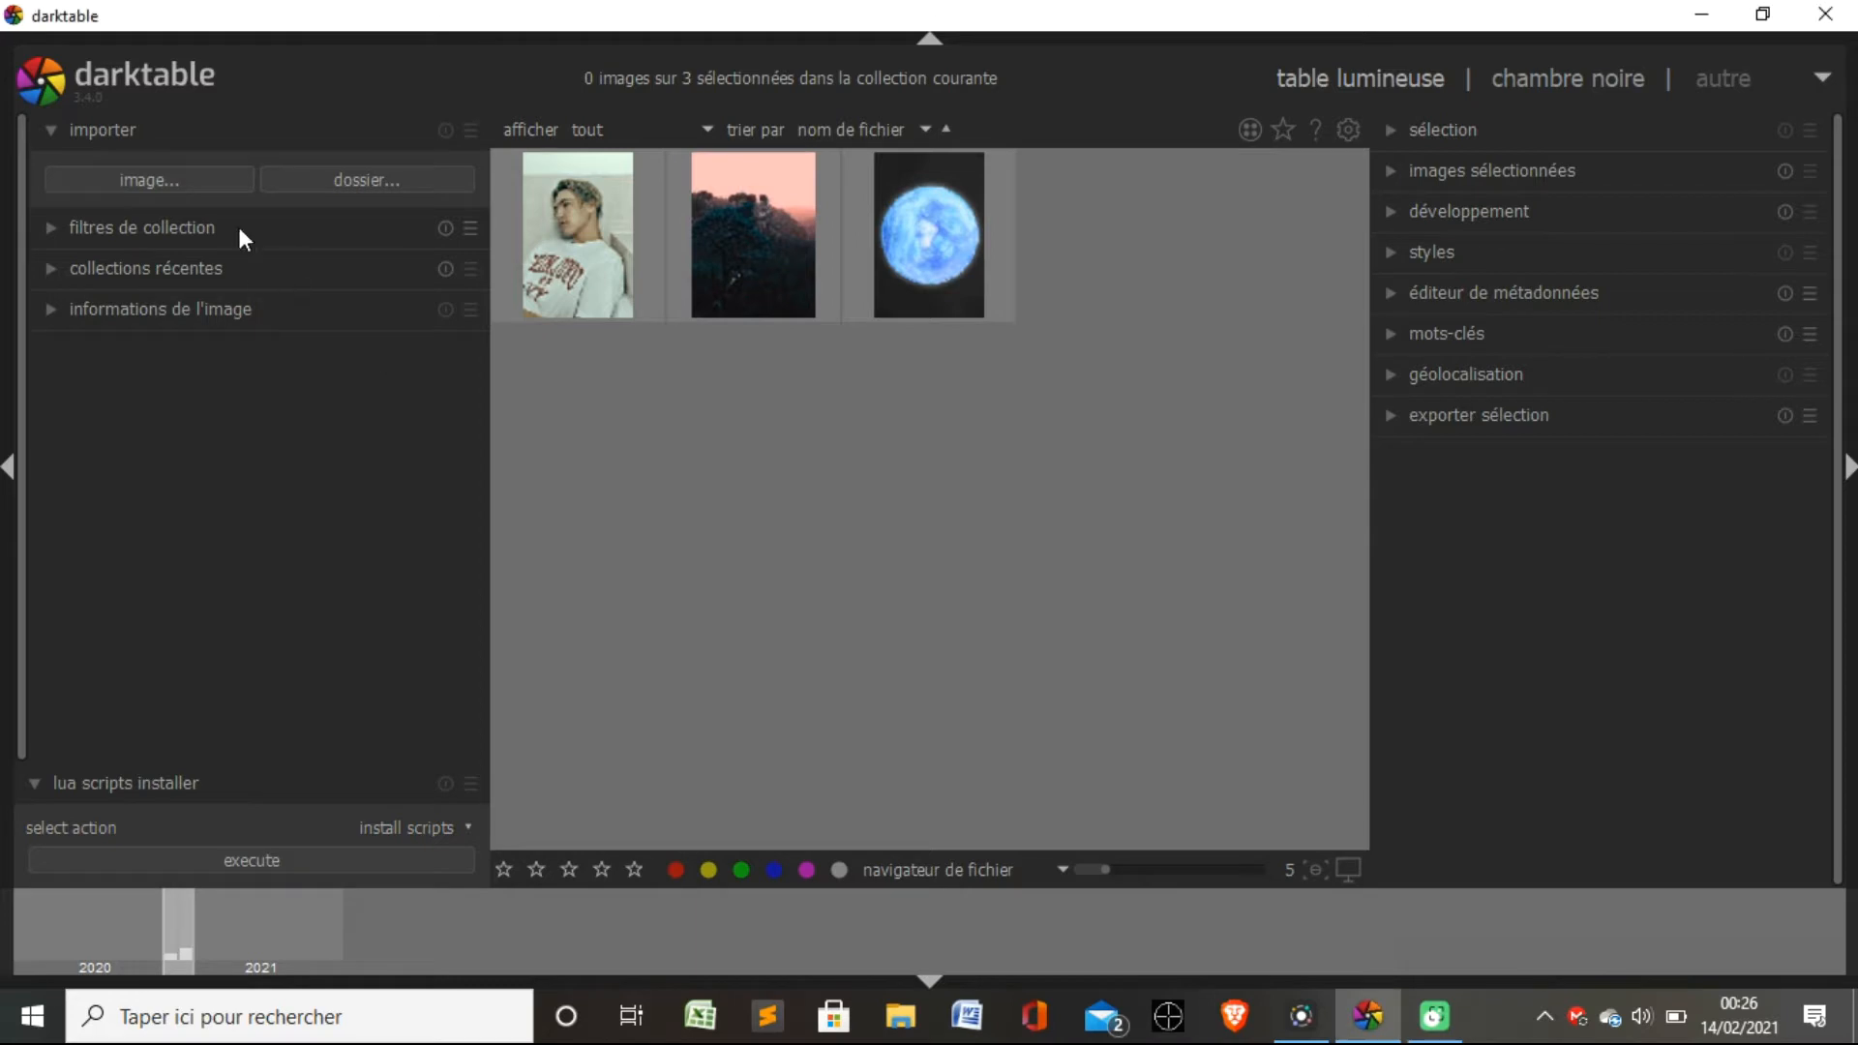
left_click(173, 179)
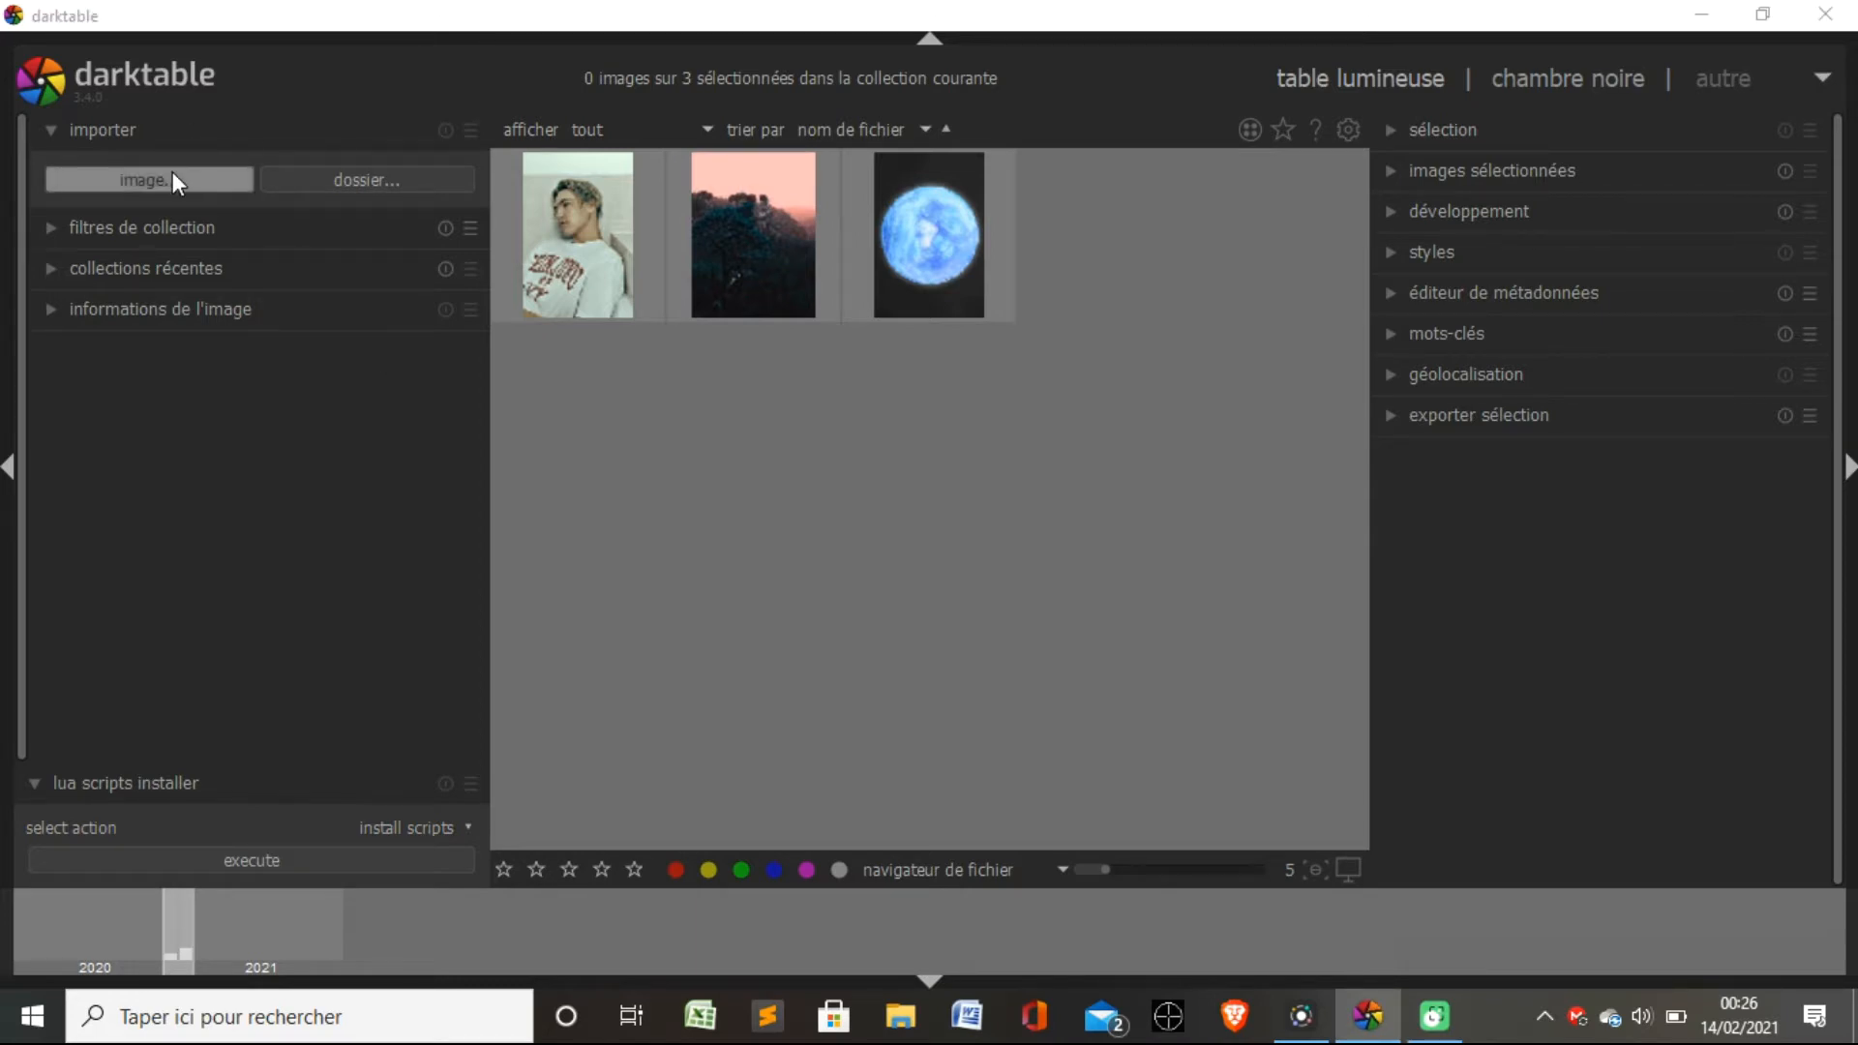
left_click_drag(1118, 107, 1093, 43)
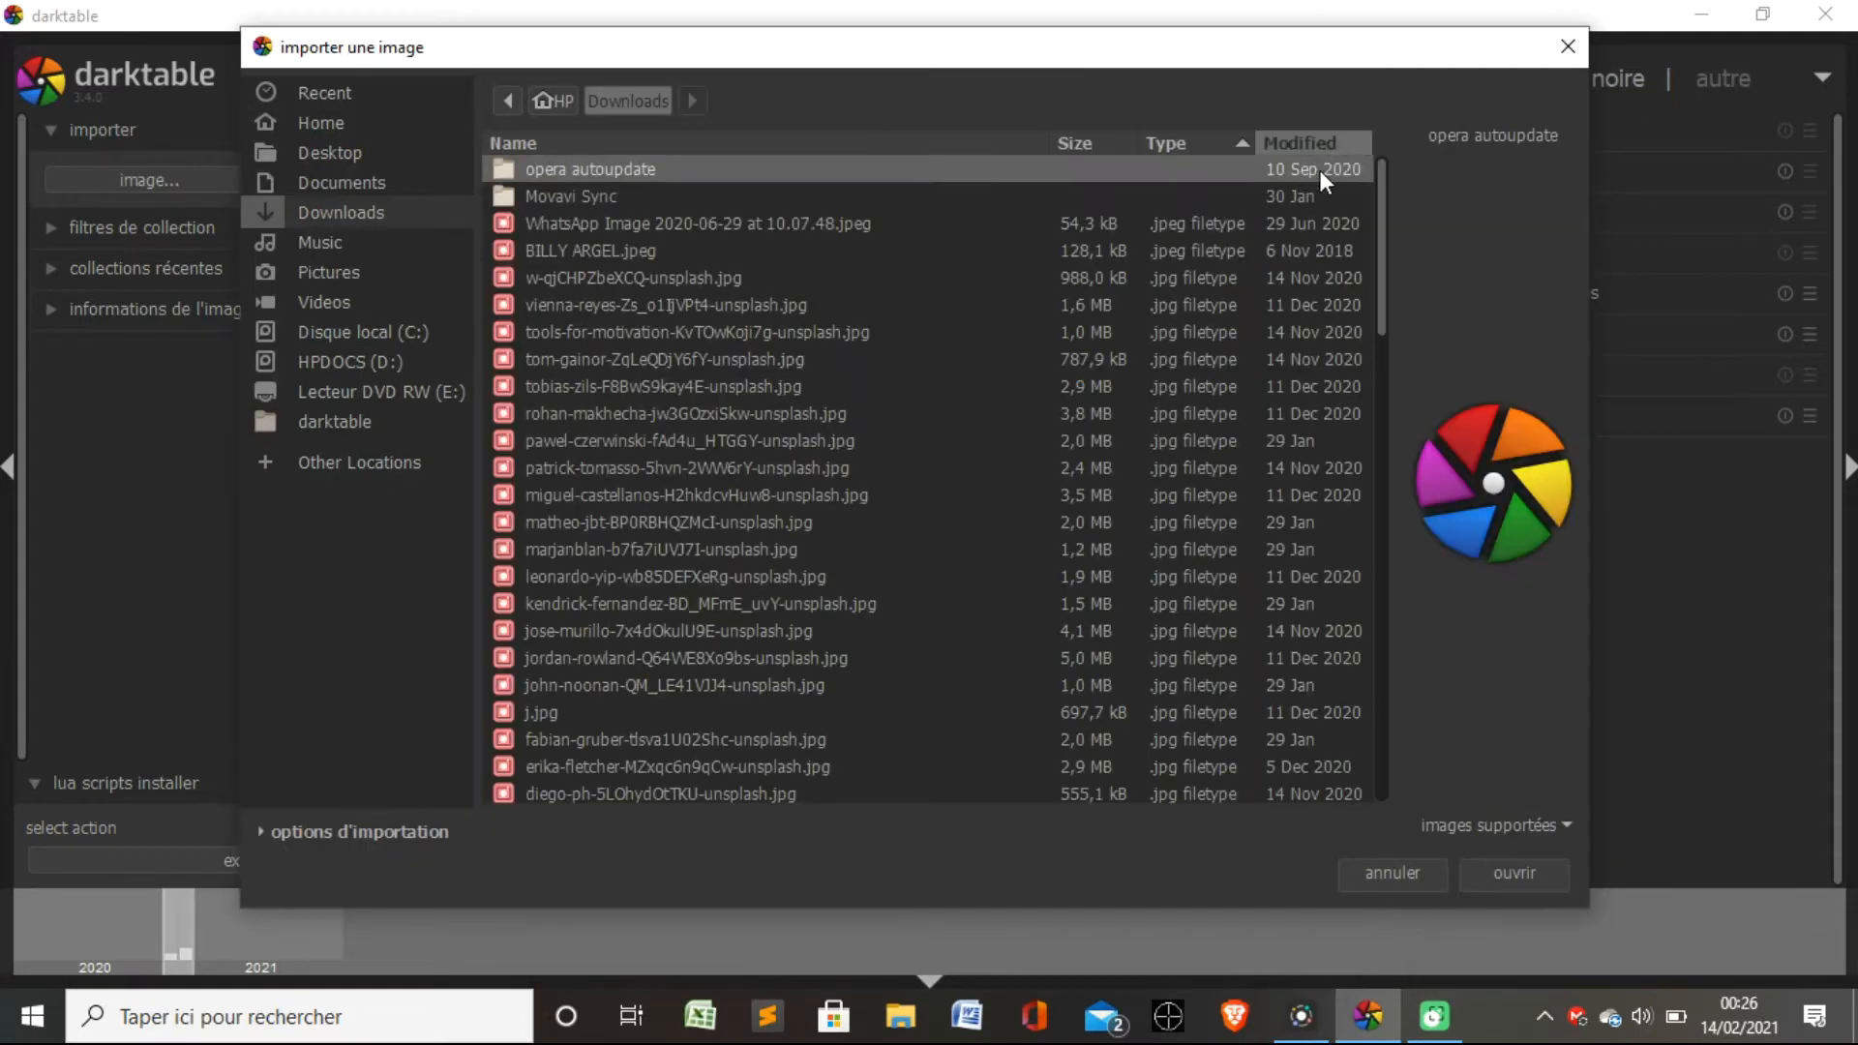
left_click(739, 391)
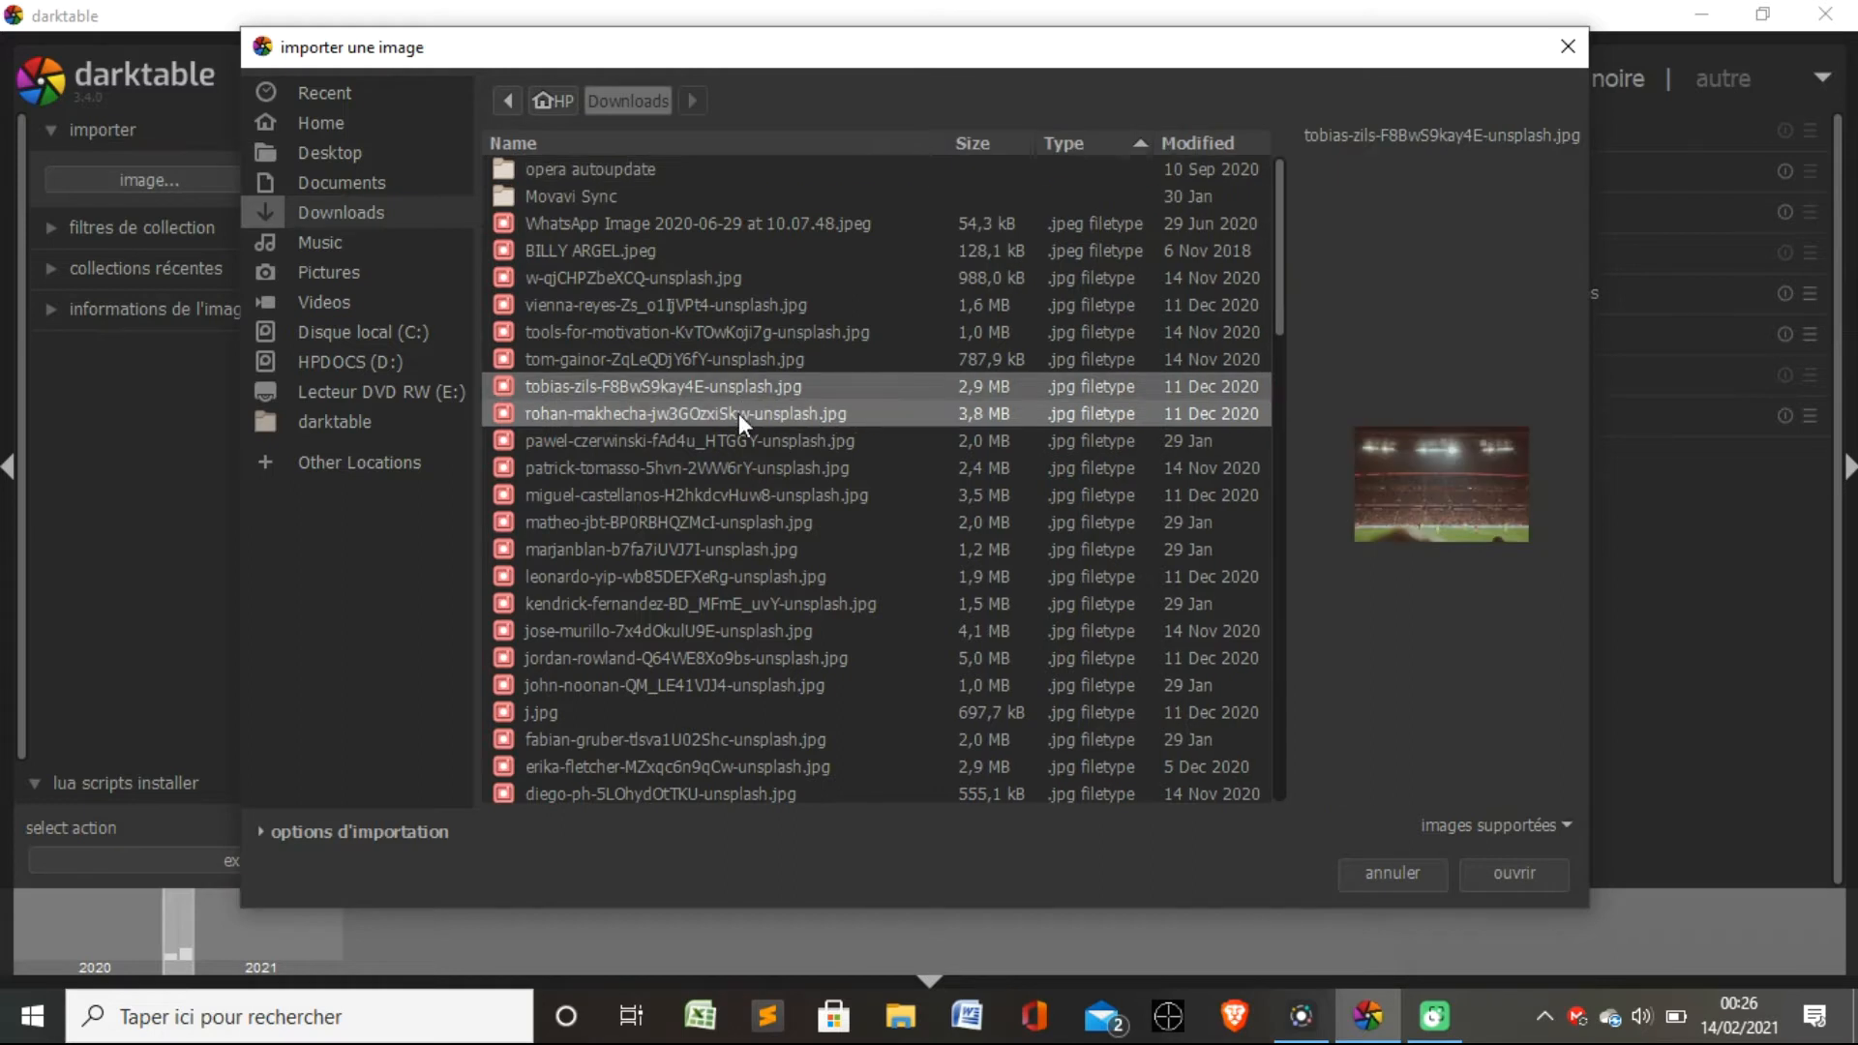
left_click(740, 414)
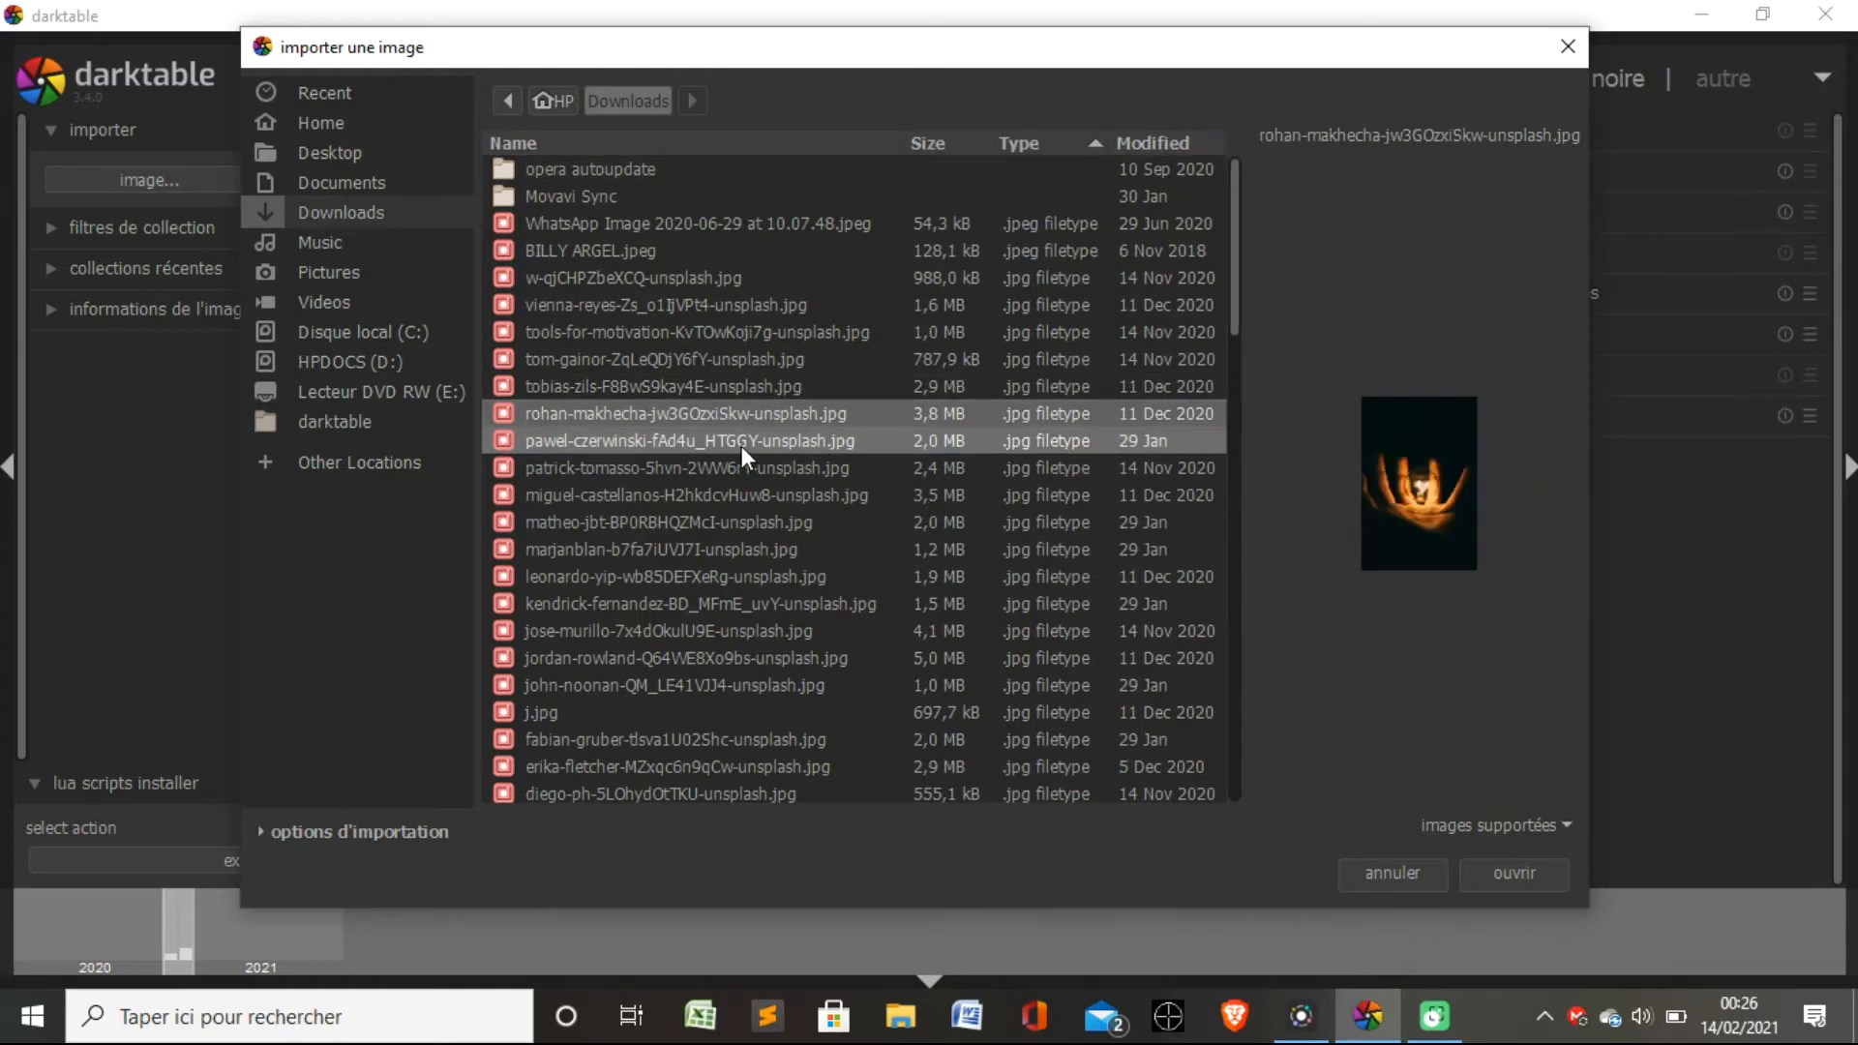
left_click(741, 441)
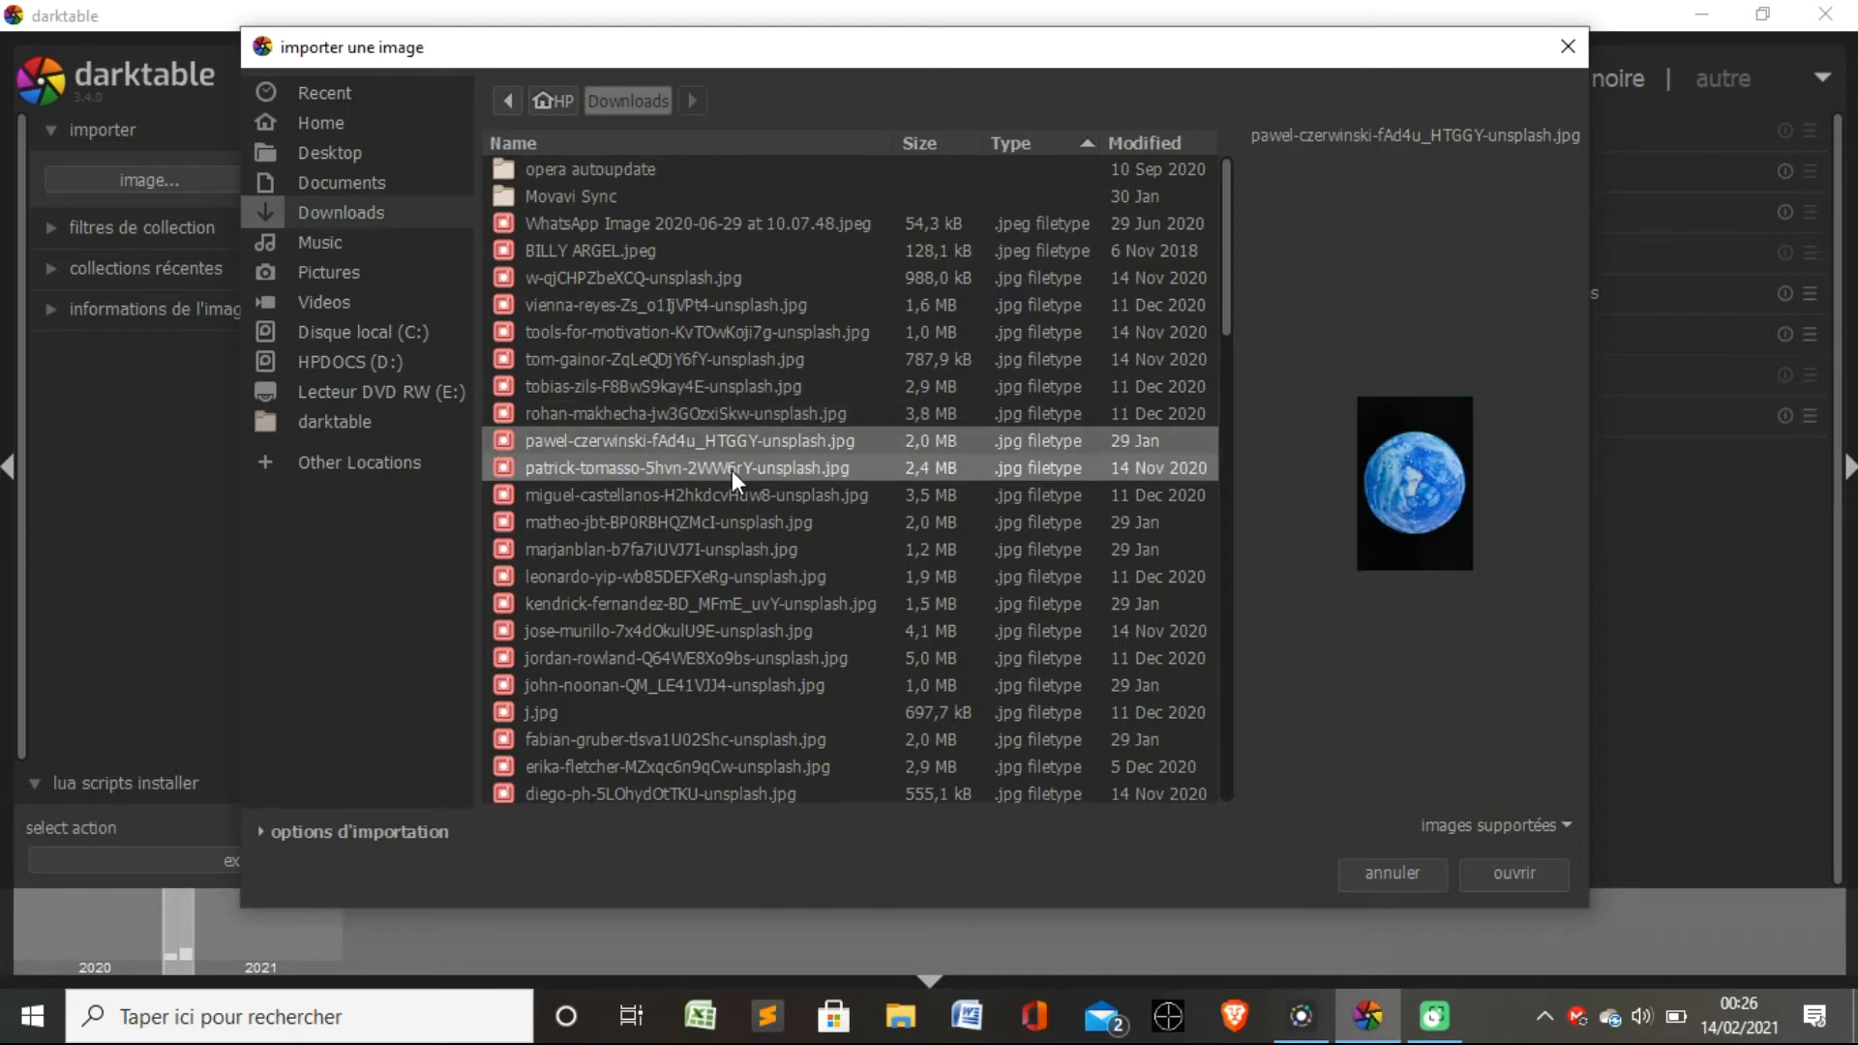
left_click(731, 470)
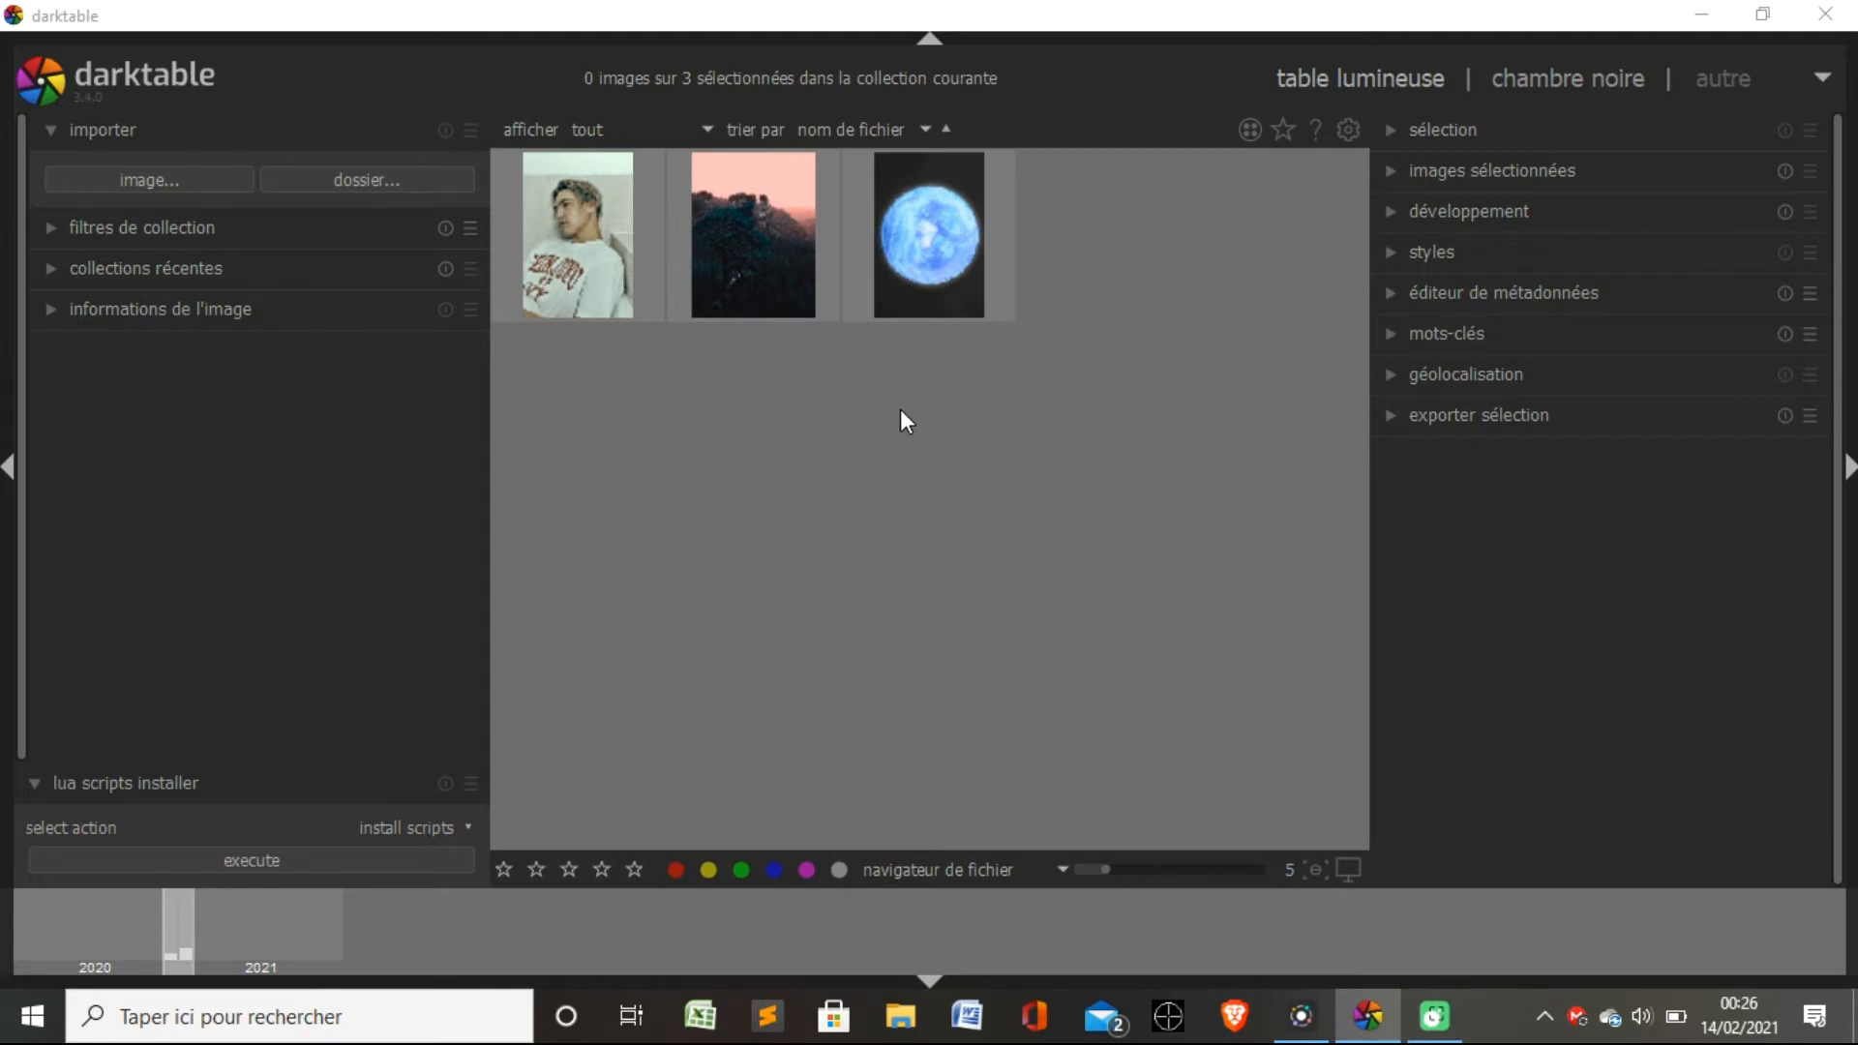
key("d")
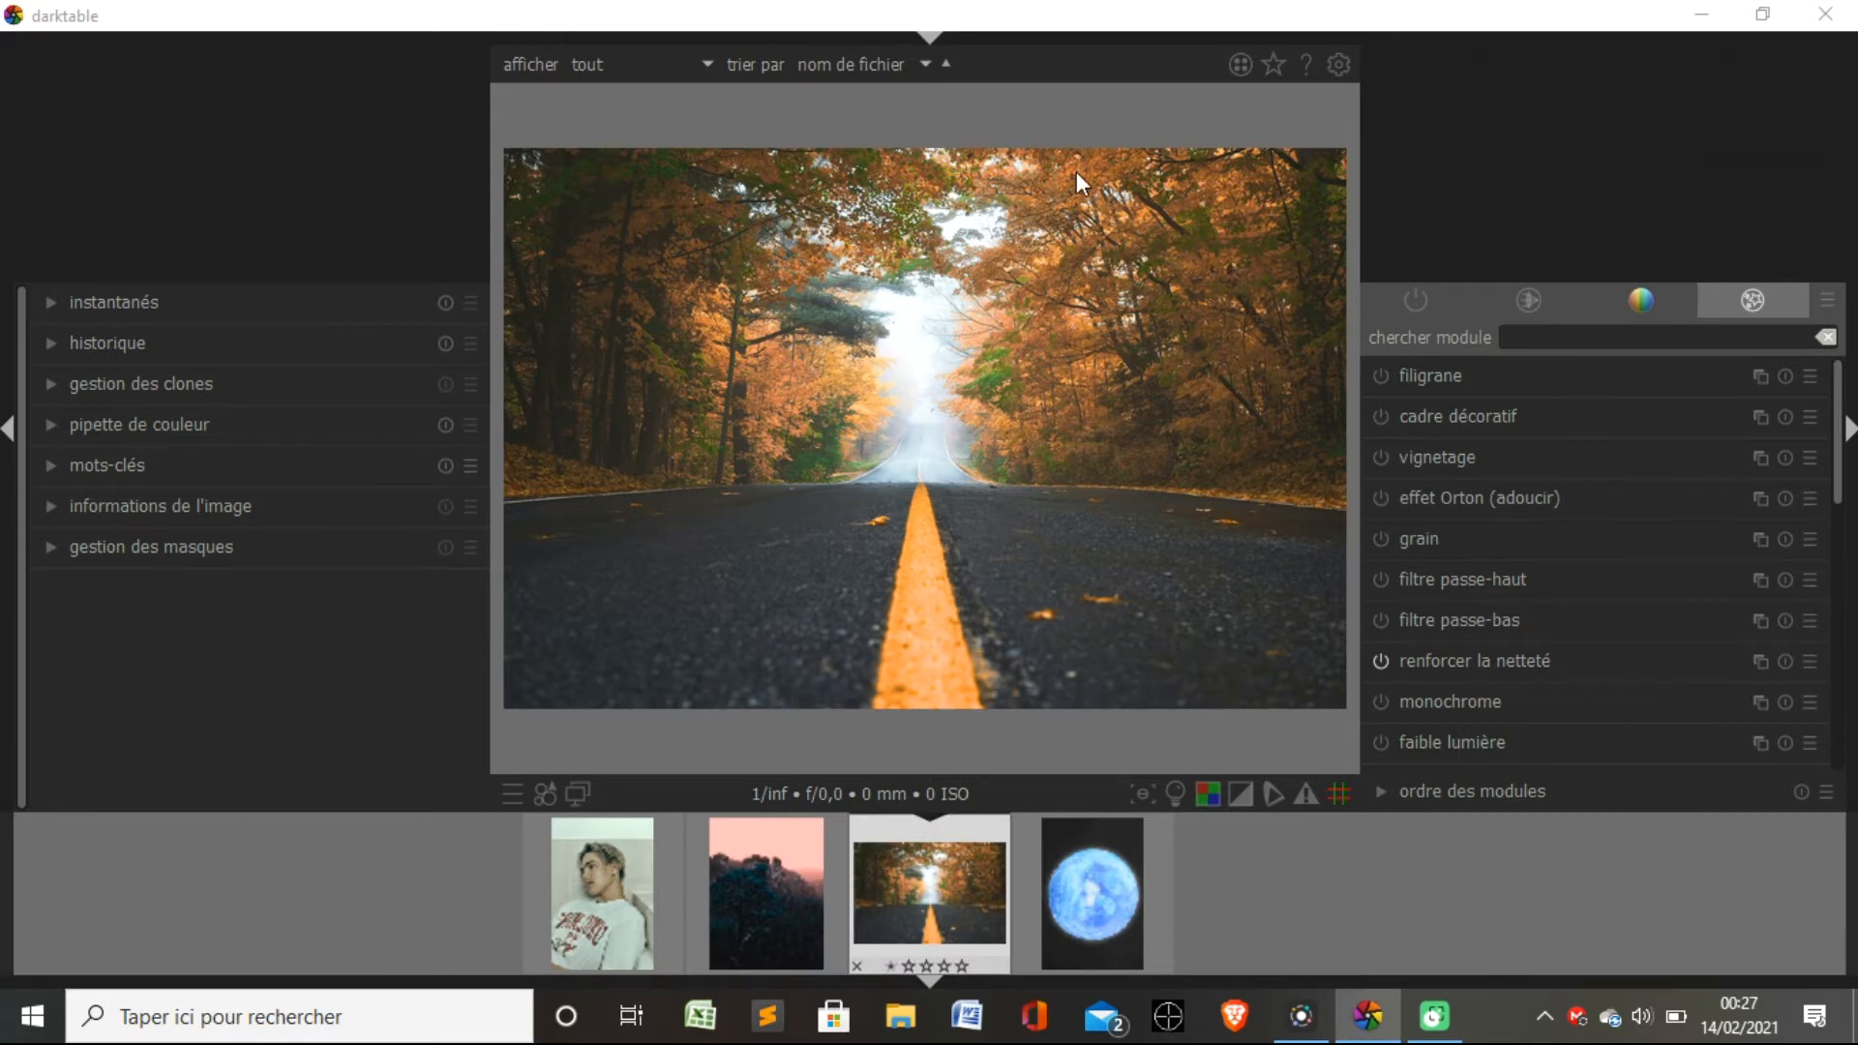
left_click(1637, 300)
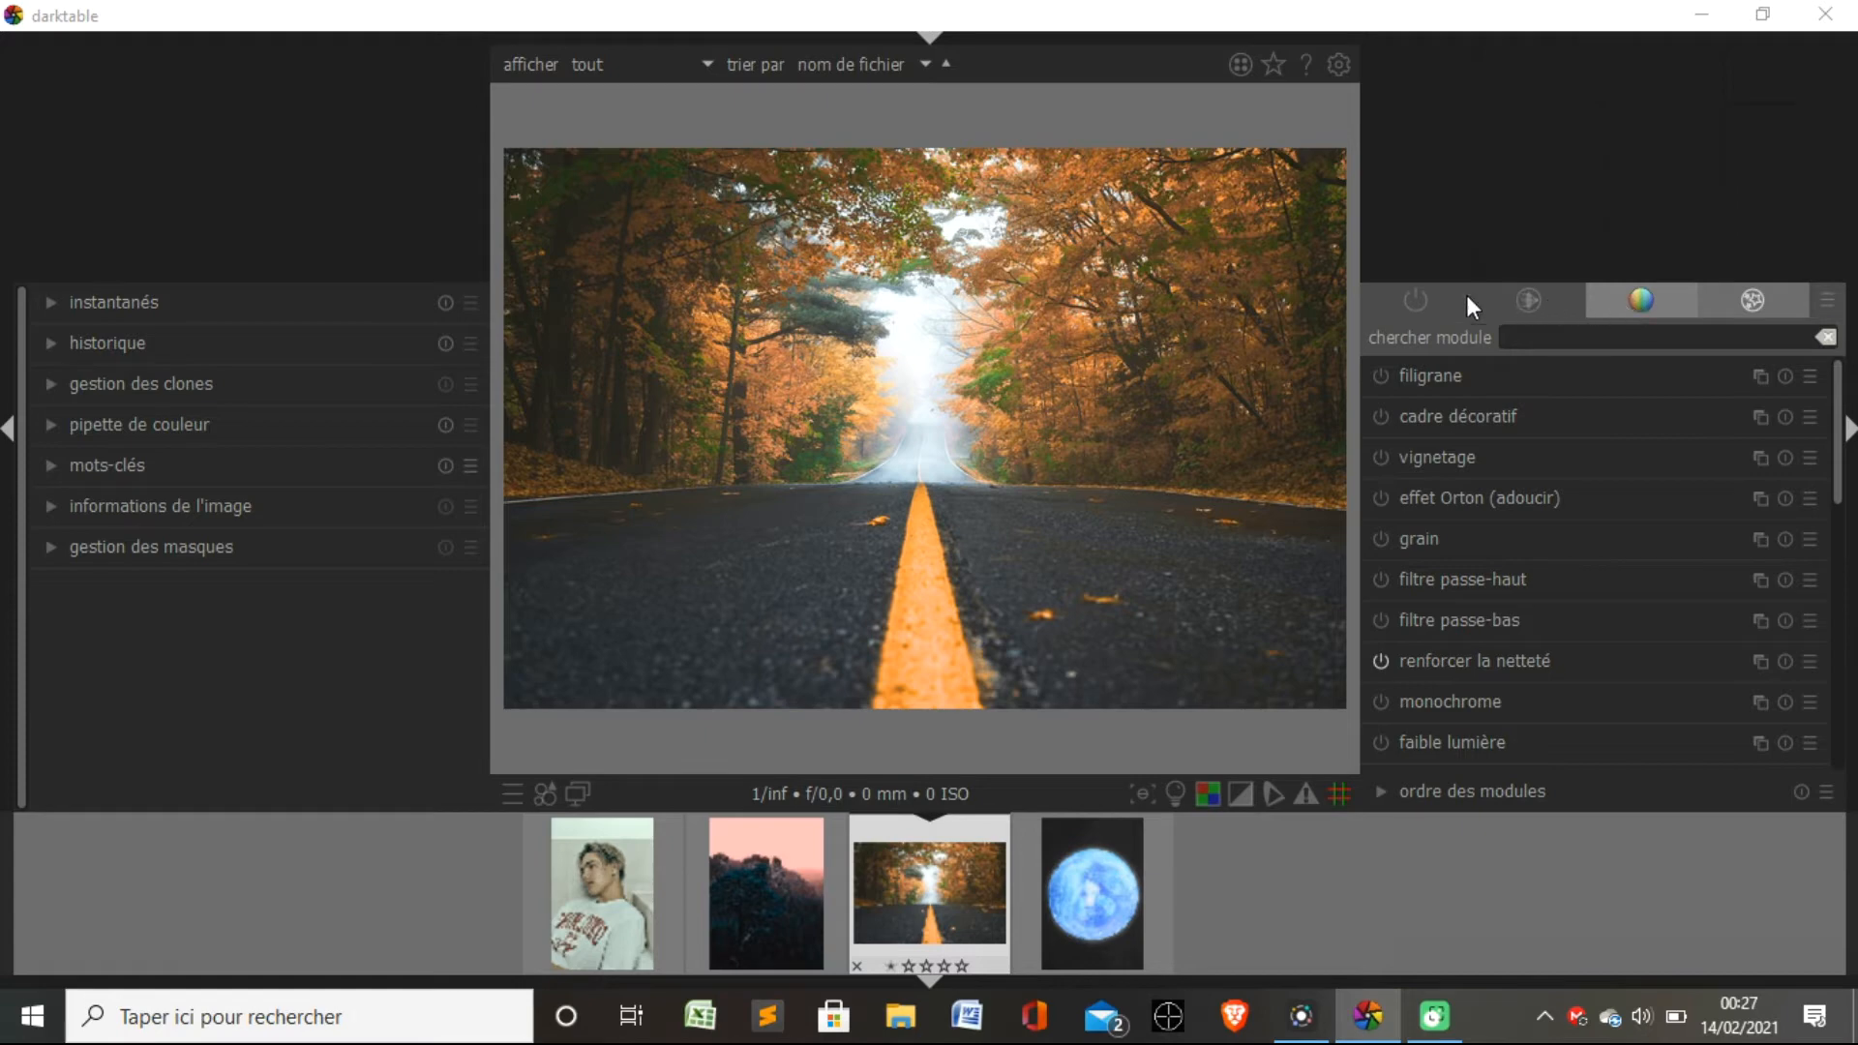
left_click(1521, 300)
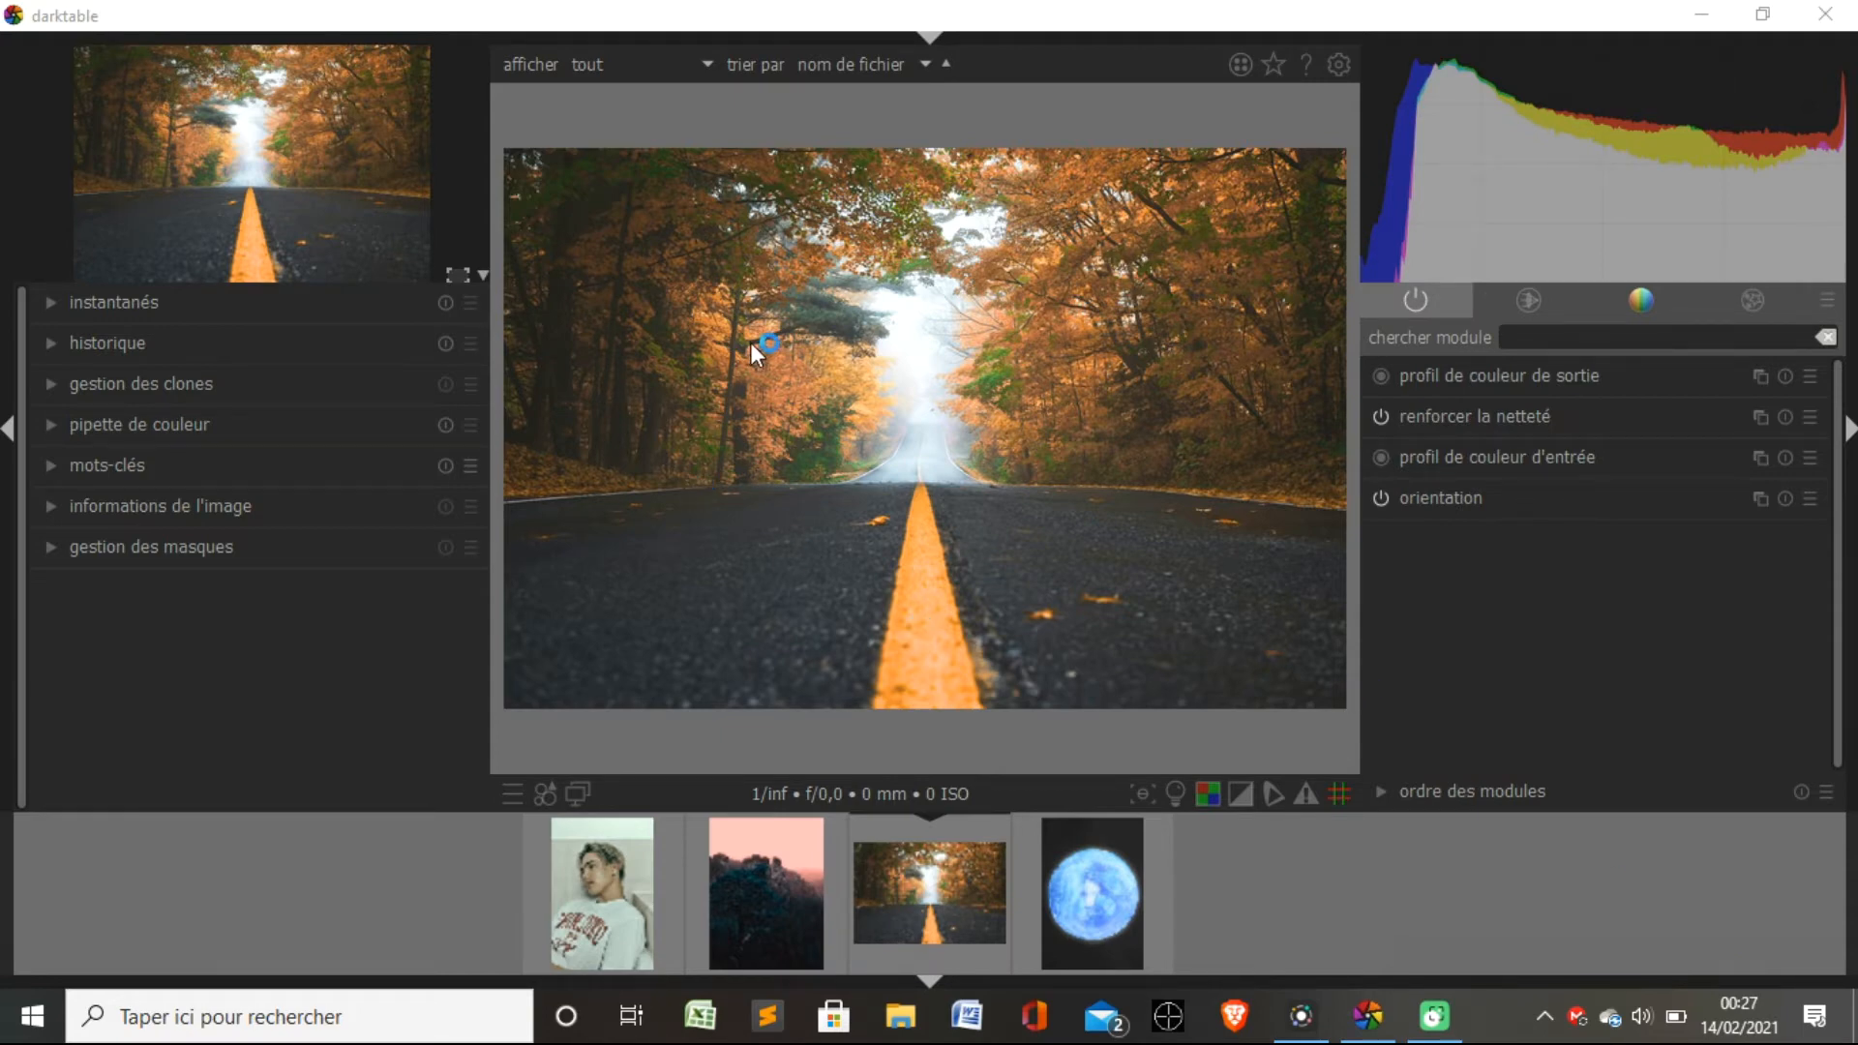
Take a snapshot of the road photo with the "instantanés" module, then collapse that module.
left_click(50, 300)
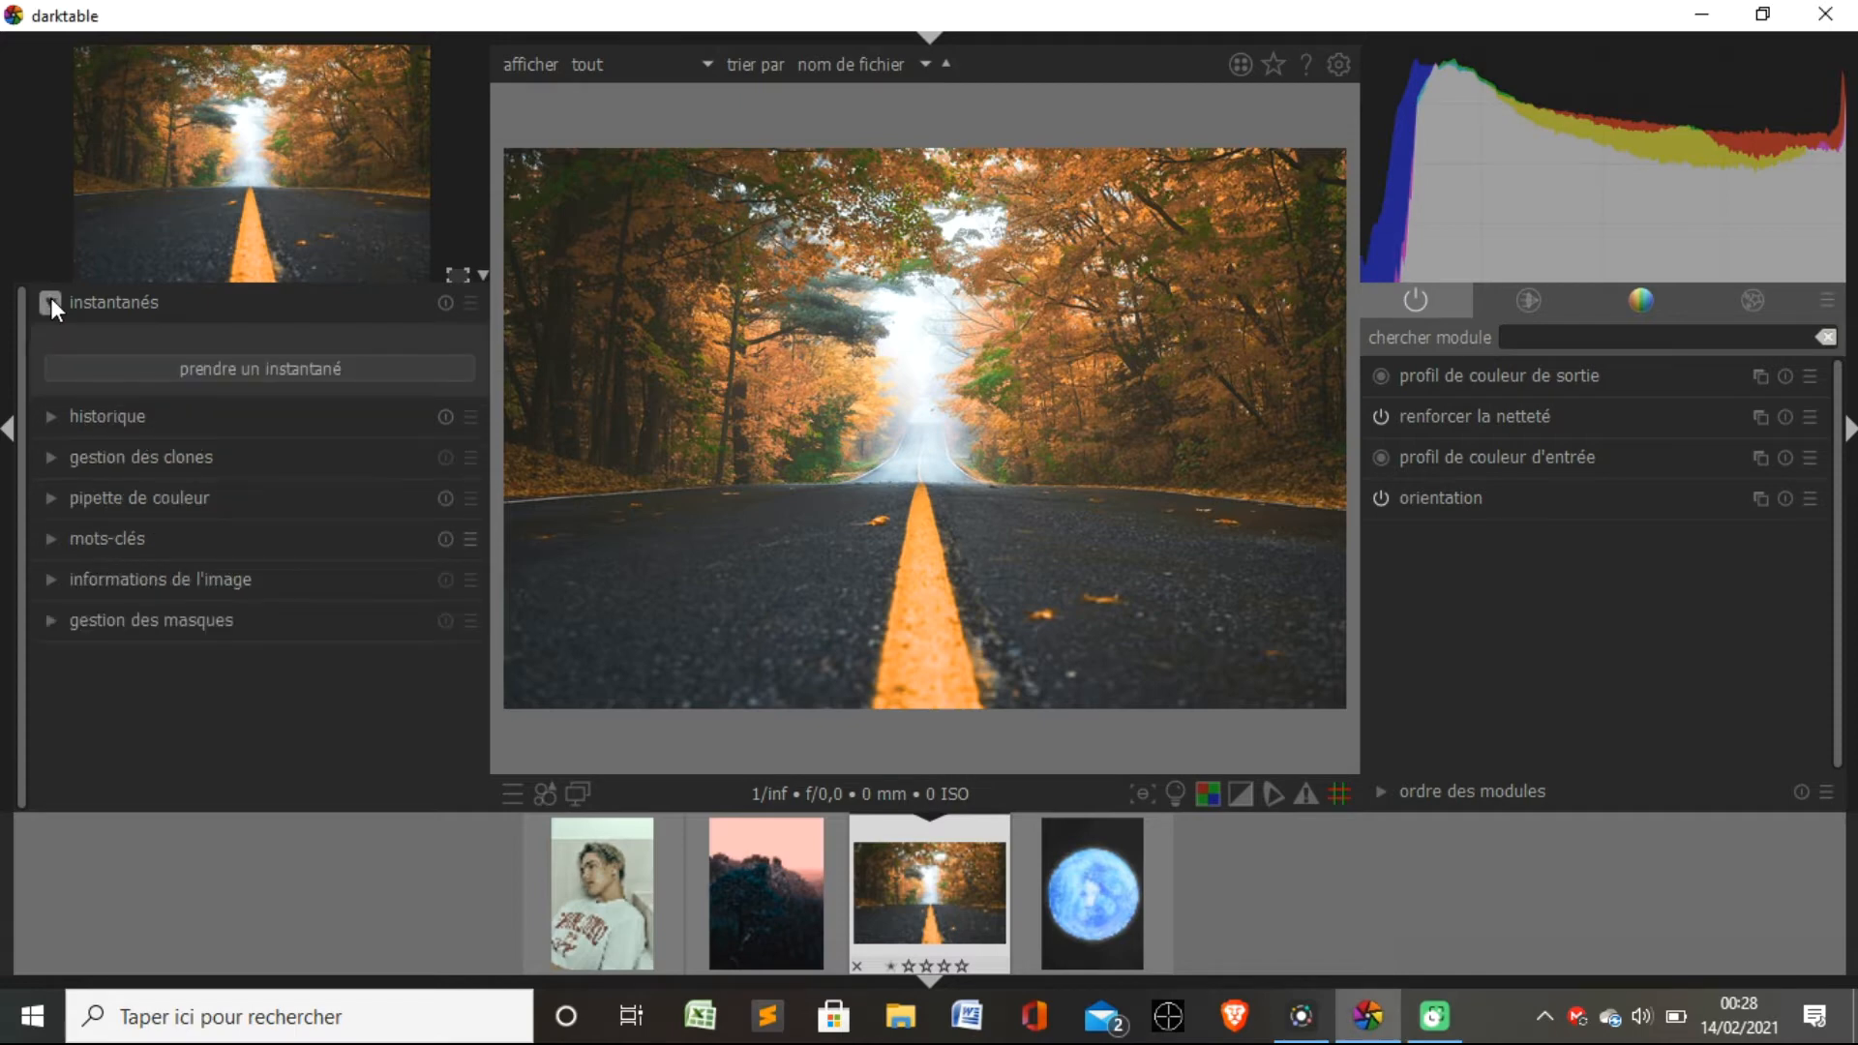
left_click(230, 368)
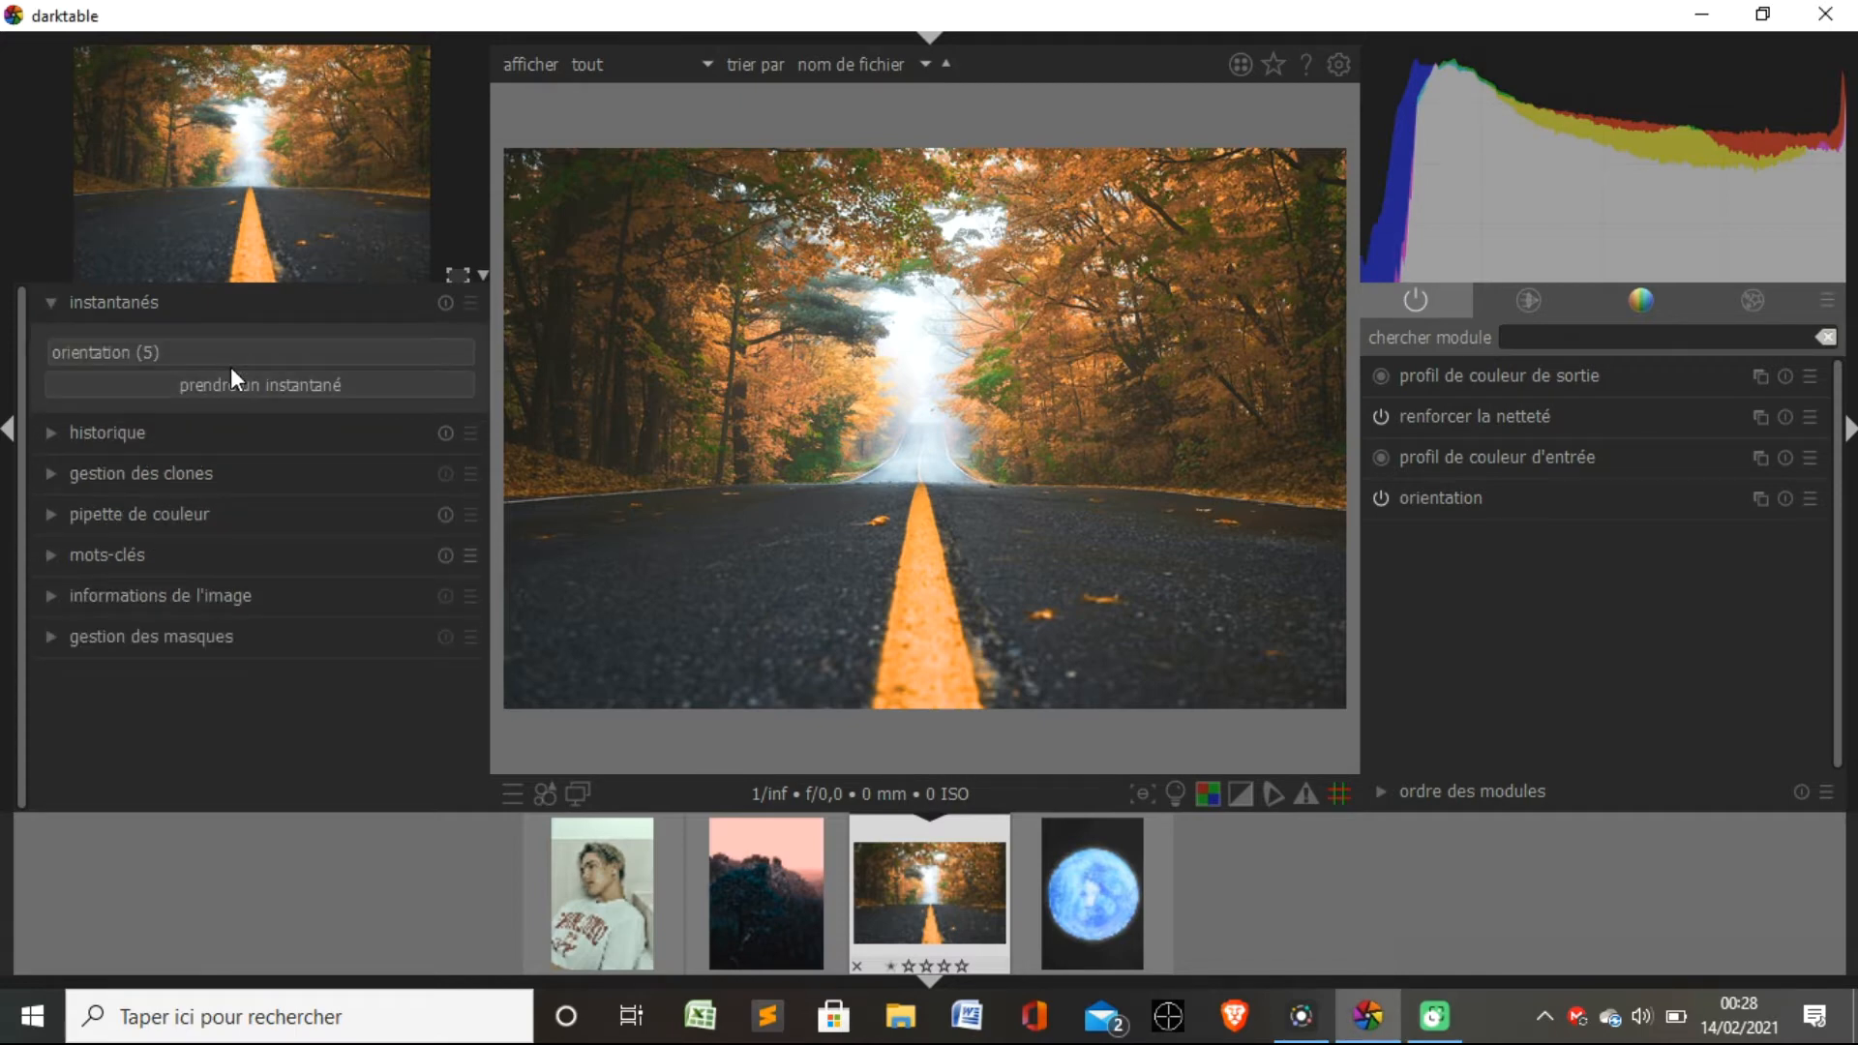
left_click(132, 385)
left_click(48, 304)
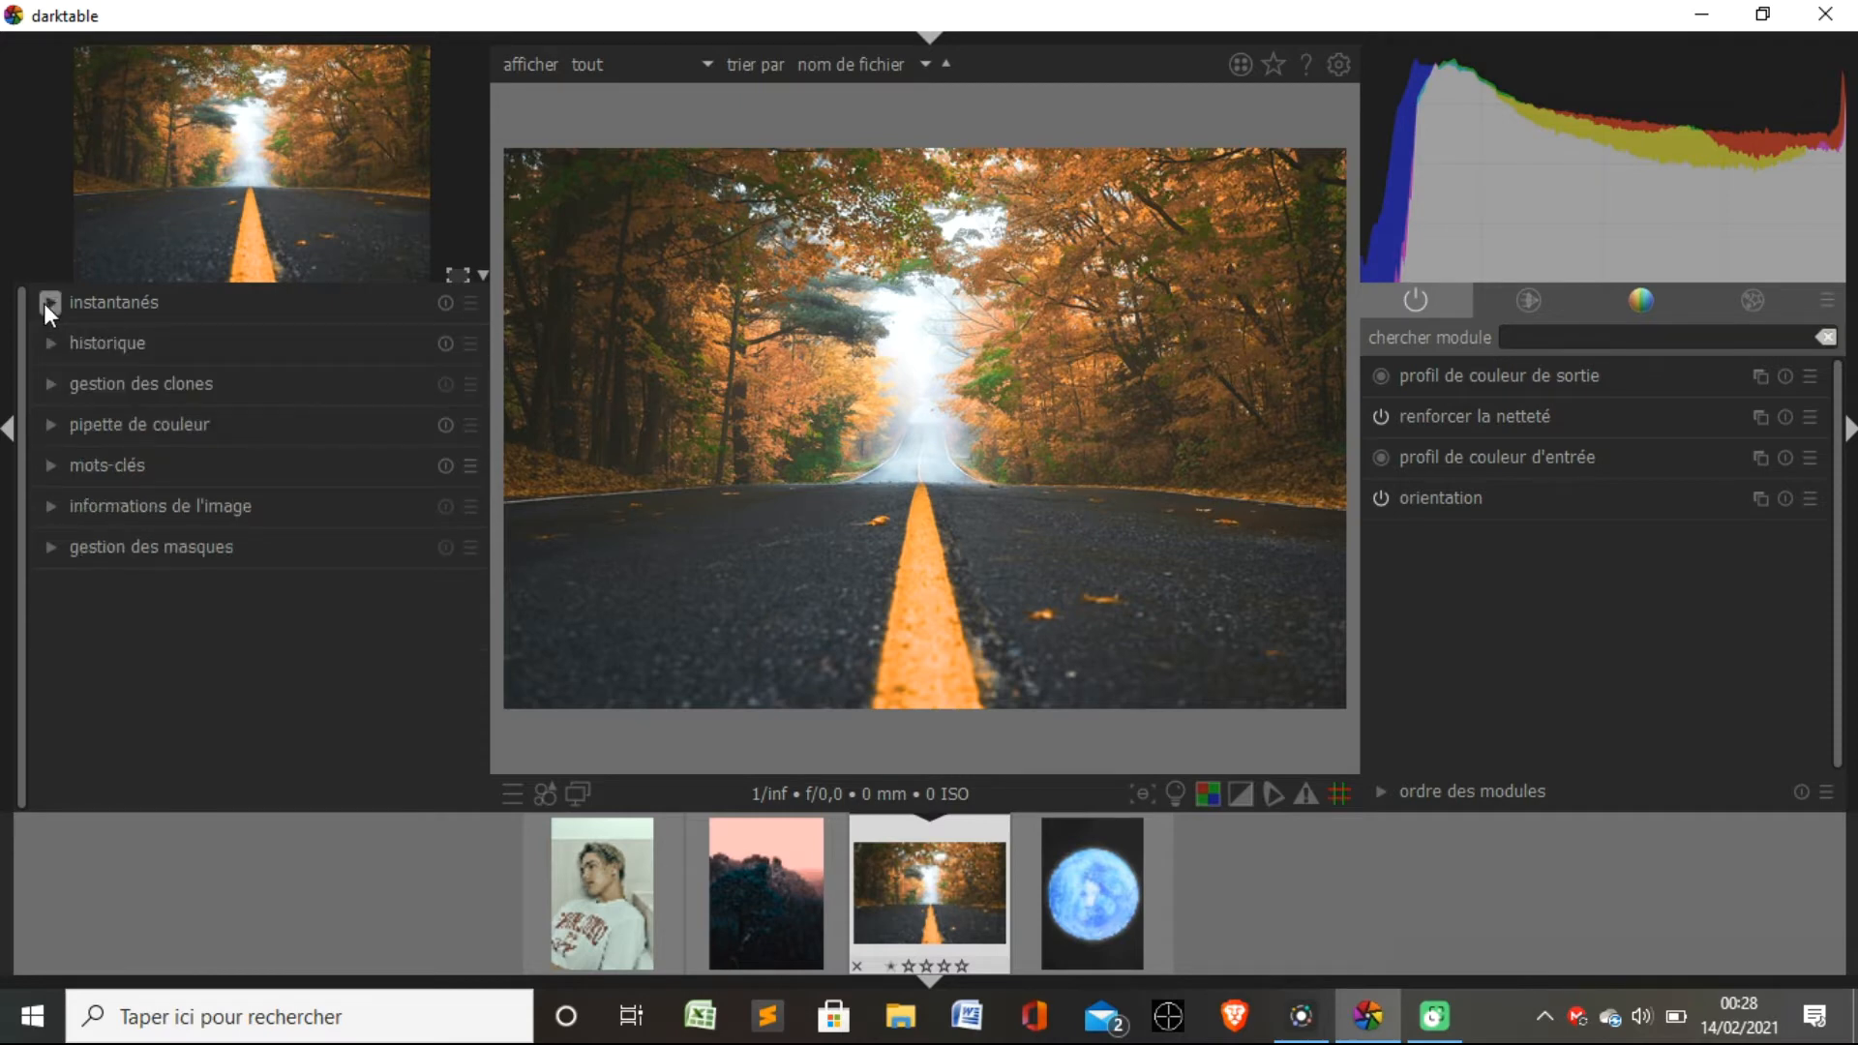
left_click(49, 296)
left_click(49, 296)
Examine the history, clone management, color picker, keywords, image information and mask management modules one after another.
left_click(52, 342)
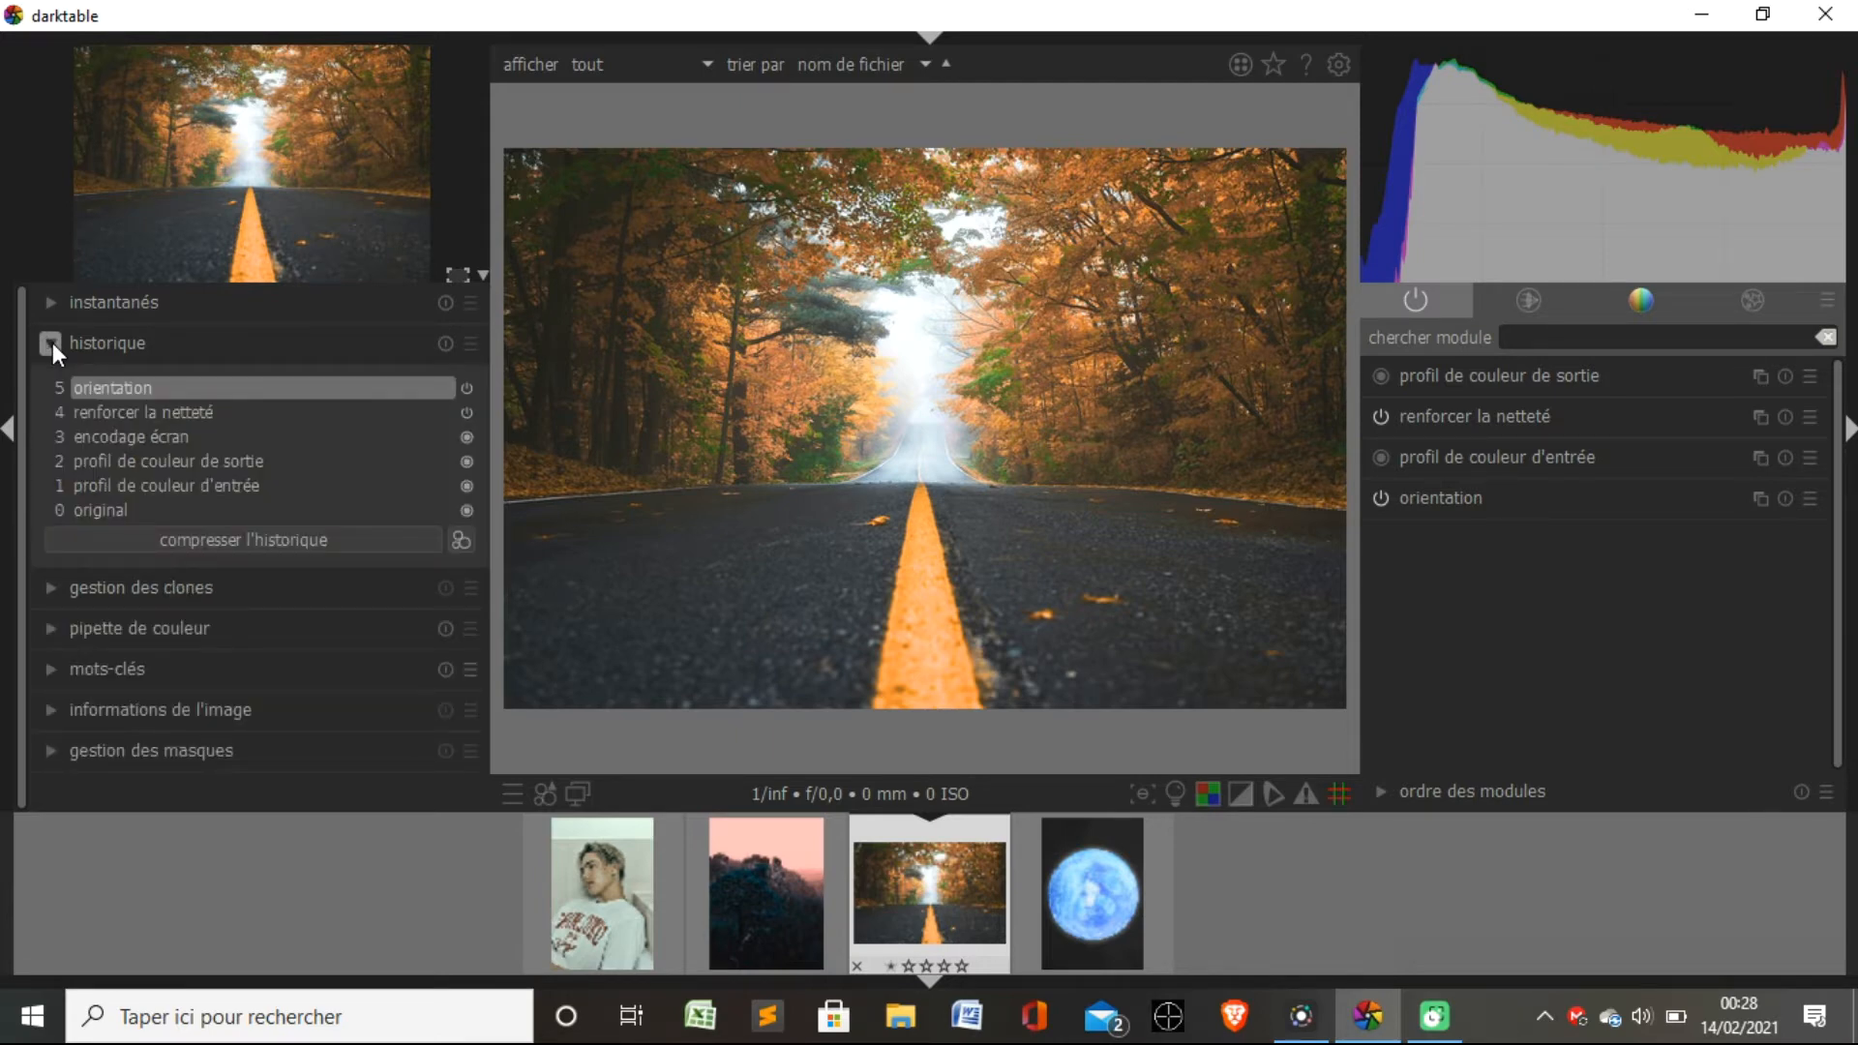
left_click(52, 342)
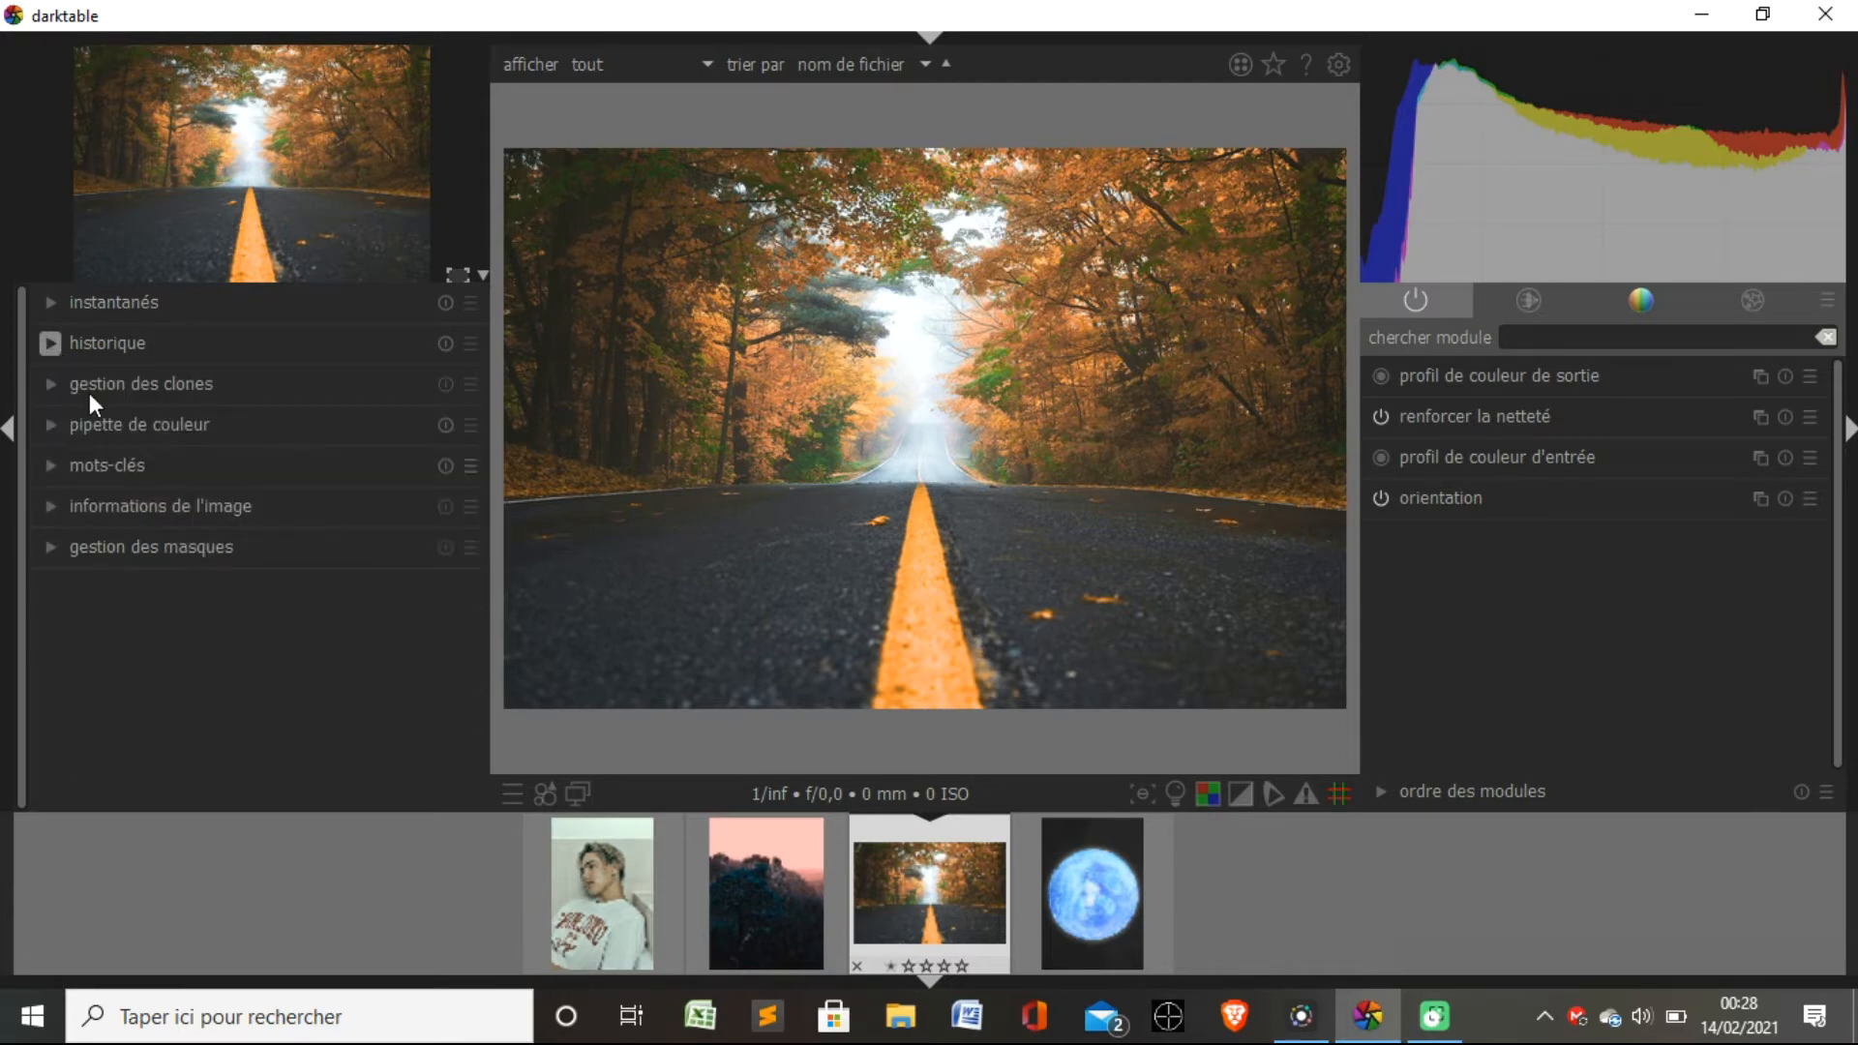
left_click(51, 384)
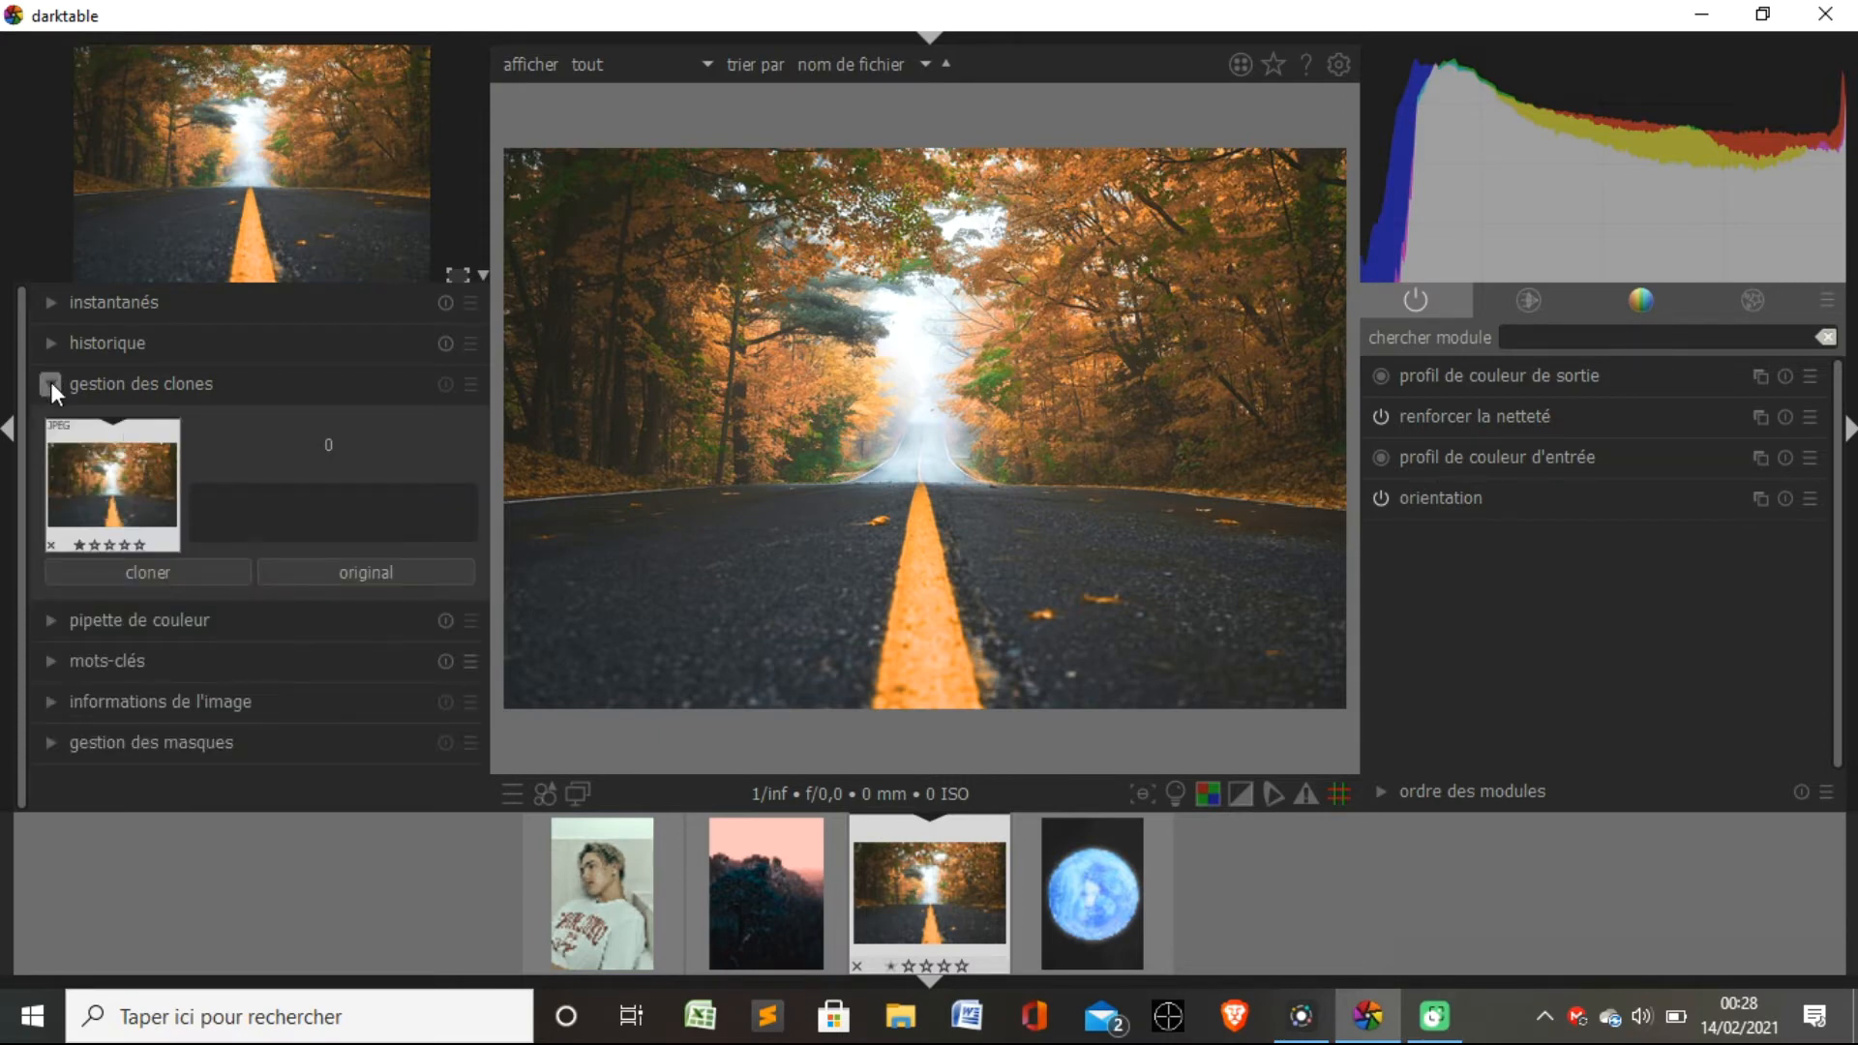
left_click(51, 385)
left_click(49, 424)
left_click(49, 424)
left_click(49, 465)
left_click(49, 464)
left_click(51, 505)
left_click(51, 505)
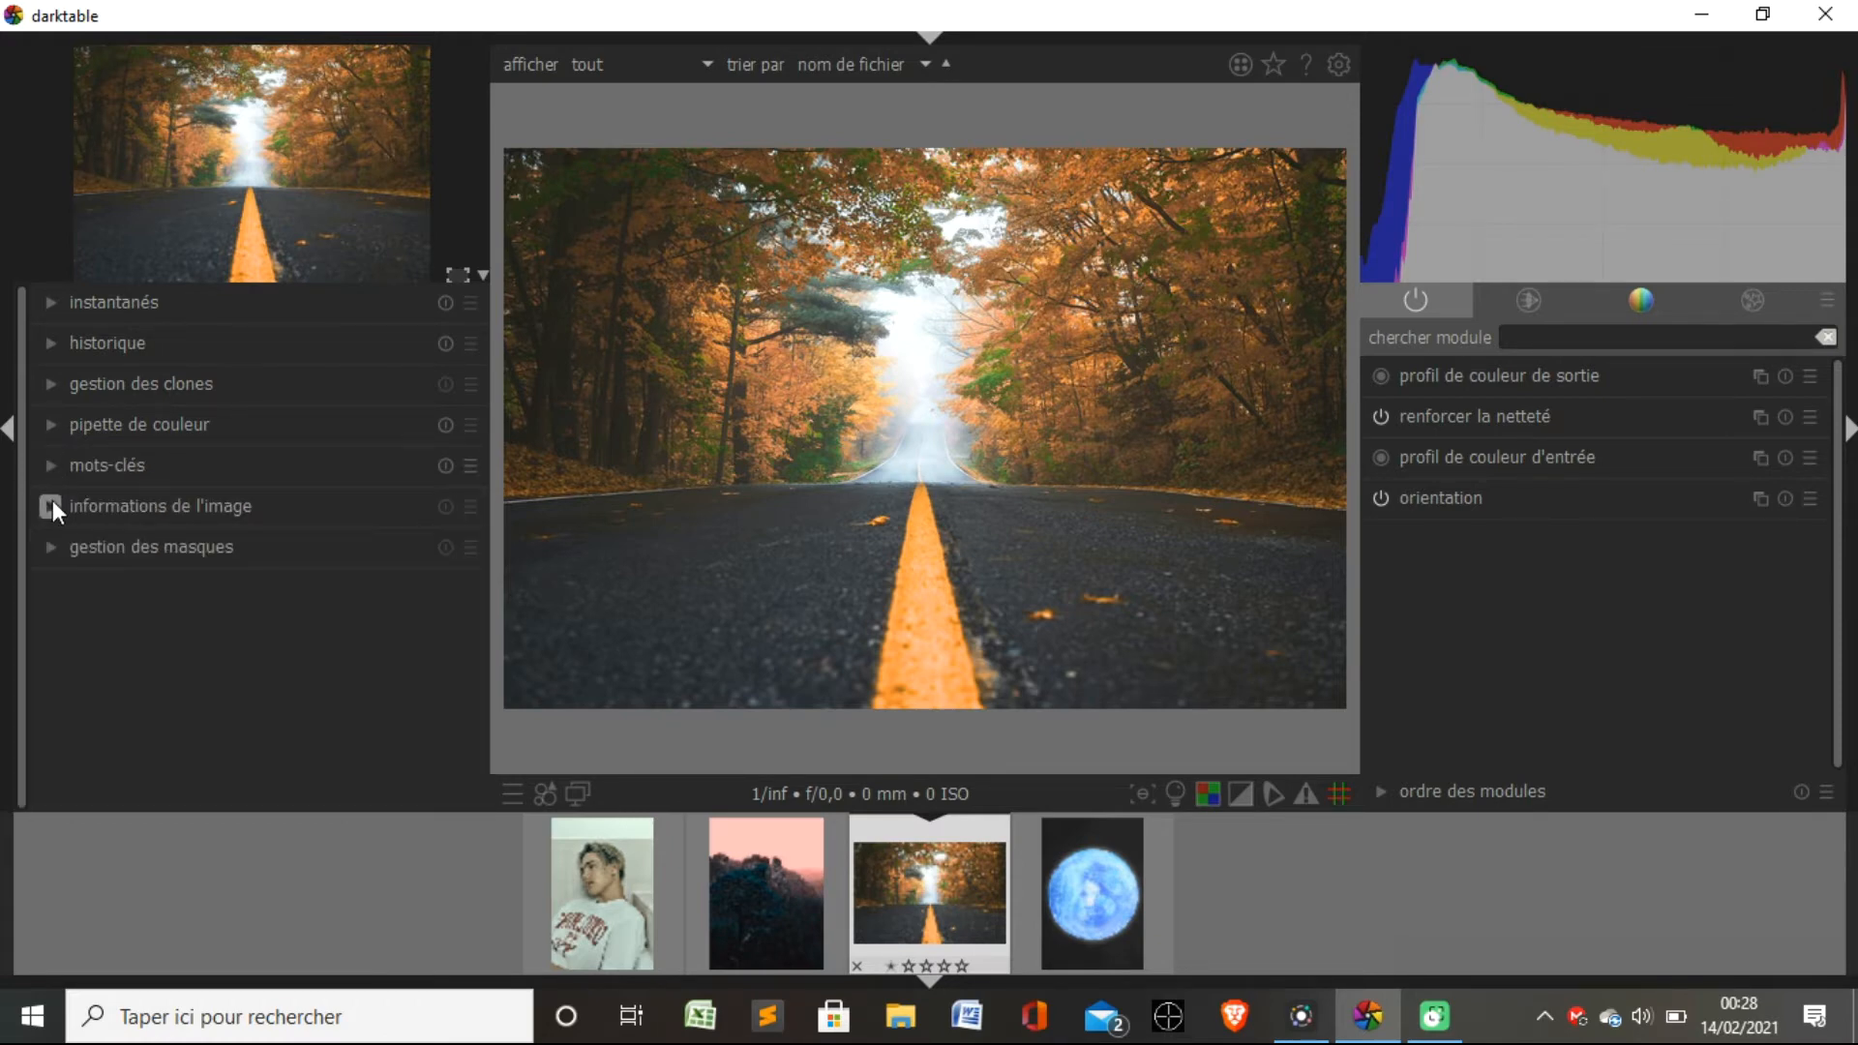
left_click(56, 546)
left_click(57, 546)
left_click(51, 547)
Look through the technical, color, effects and active module groups and the available module layout presets.
left_click(1529, 298)
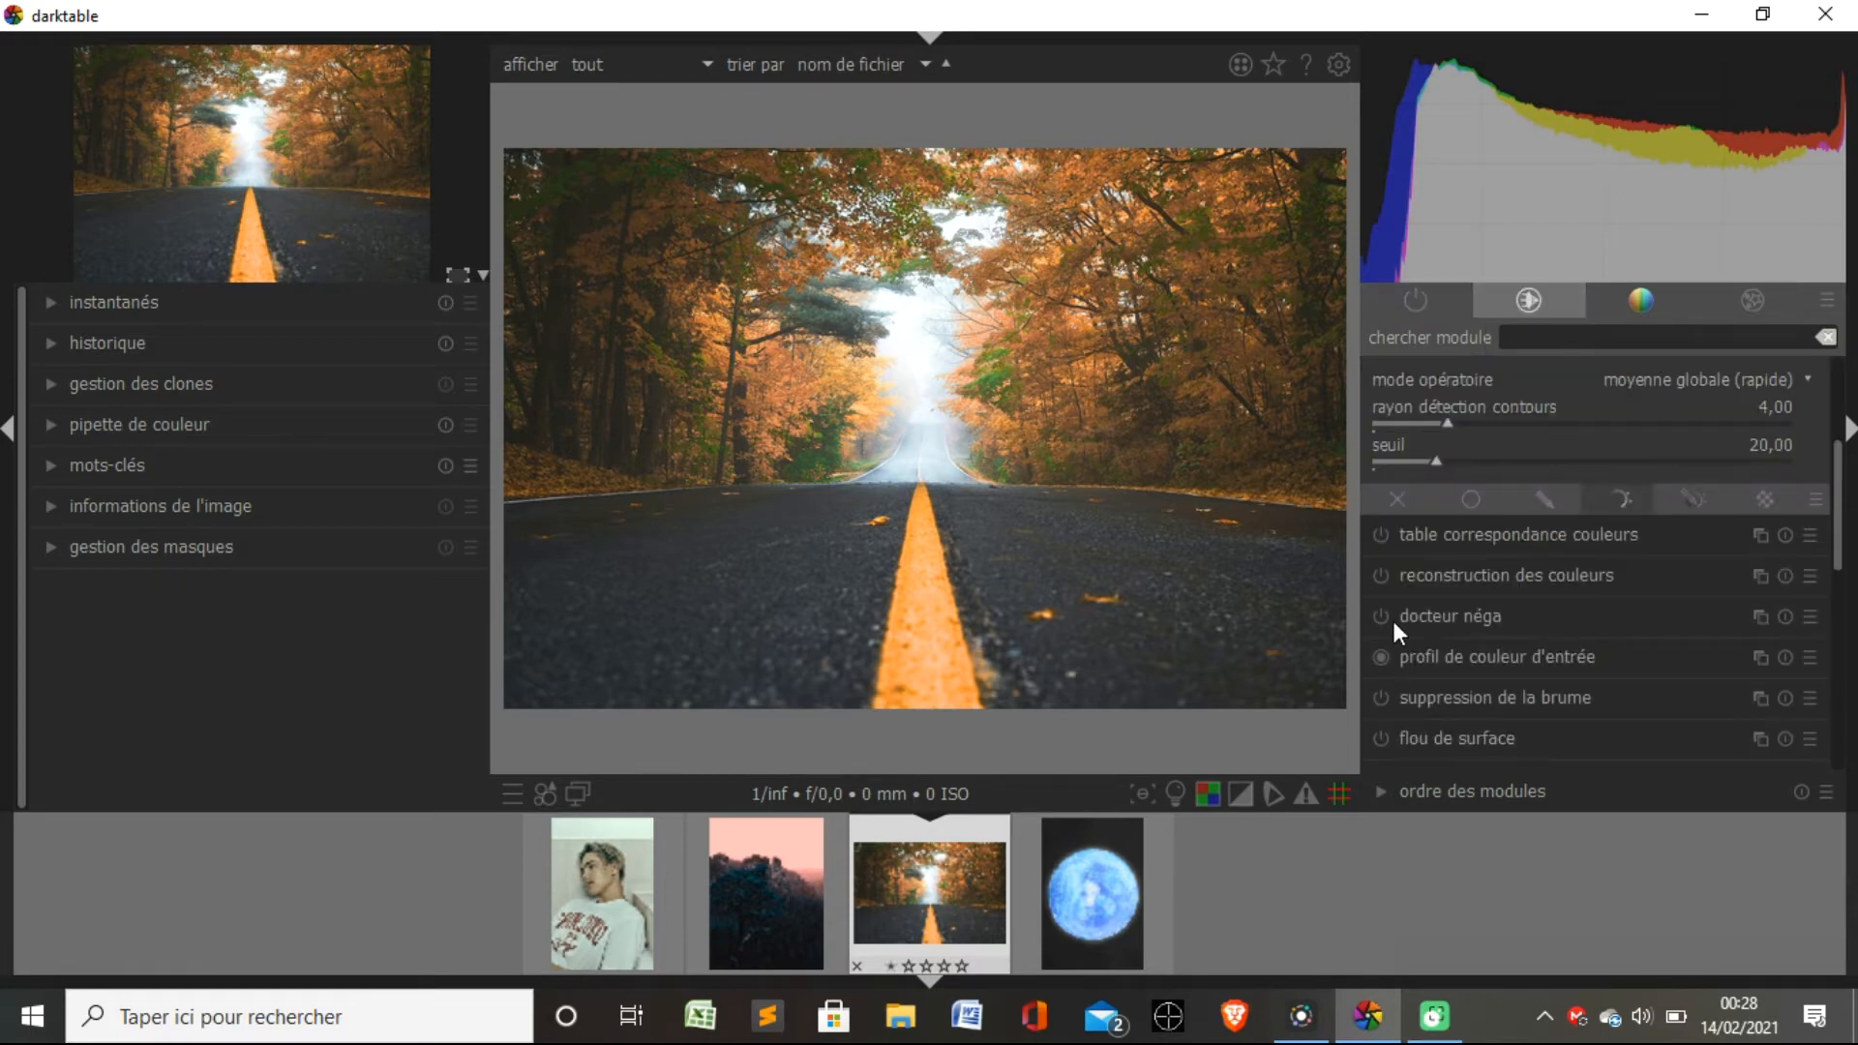
left_click(1657, 302)
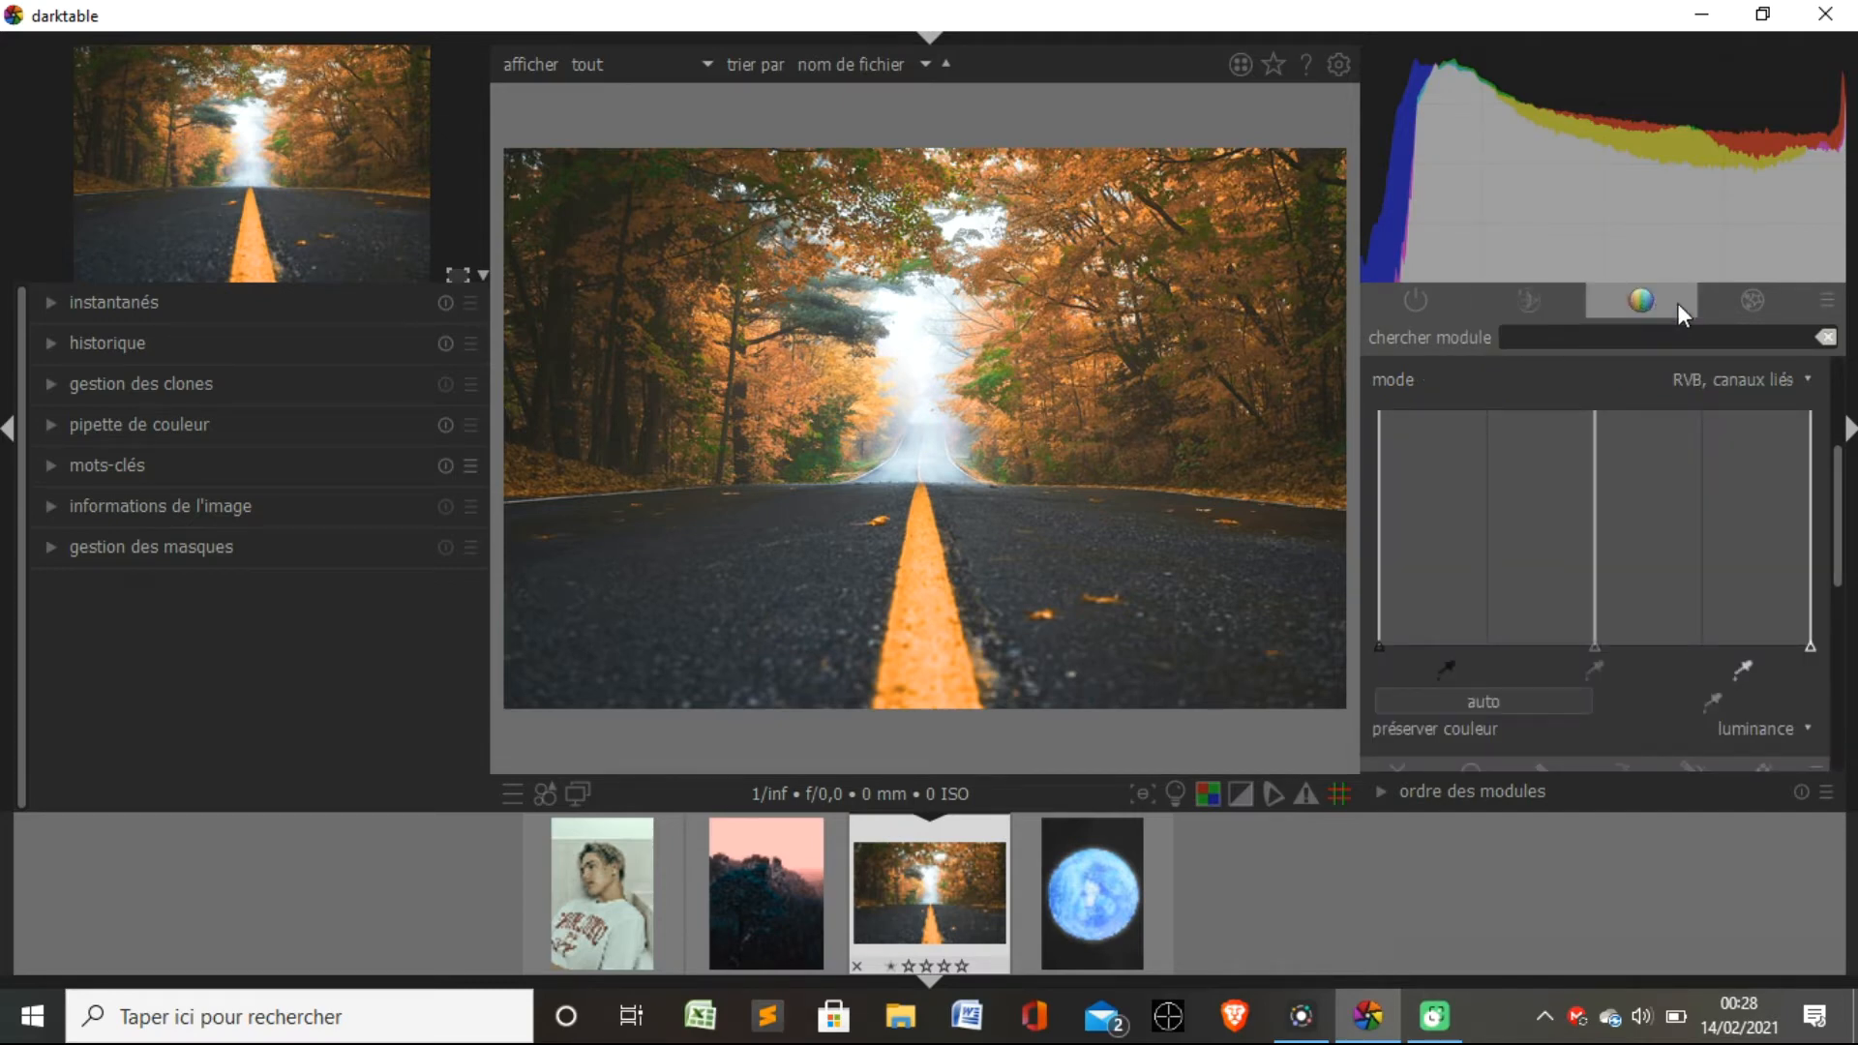
left_click(1767, 296)
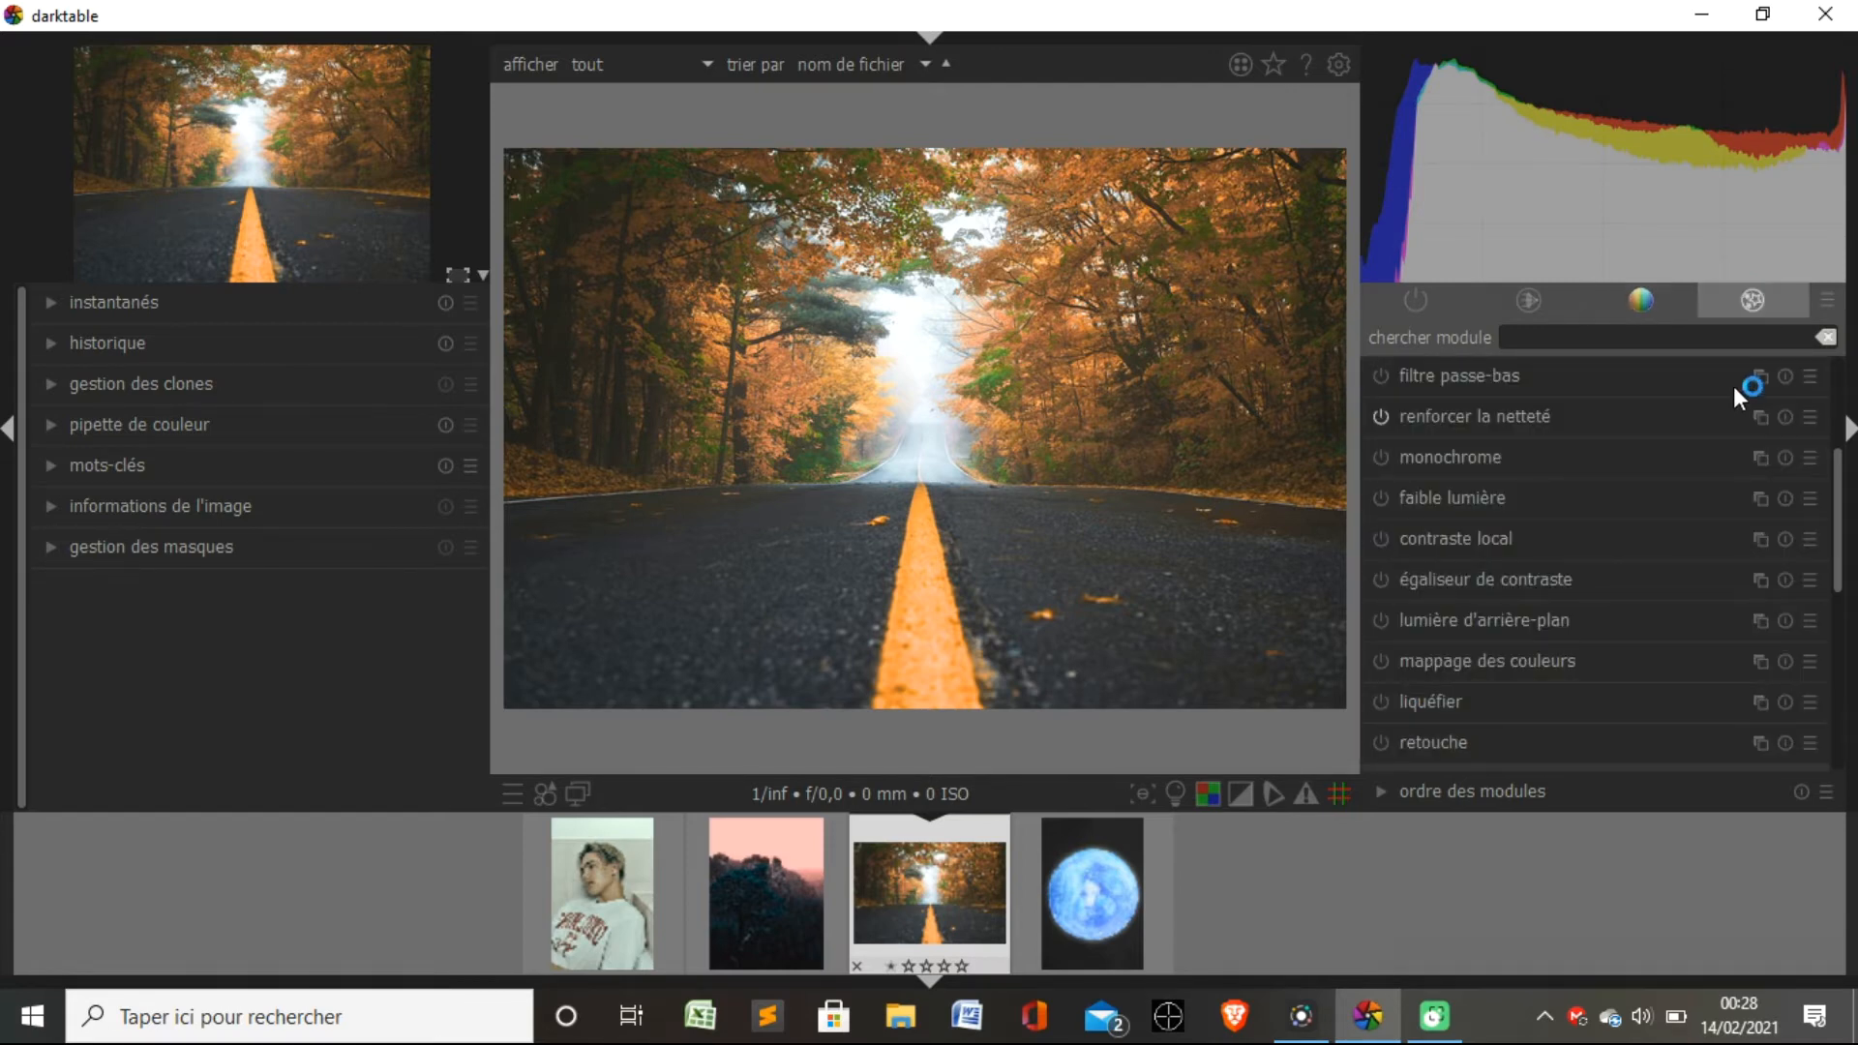
left_click(1831, 304)
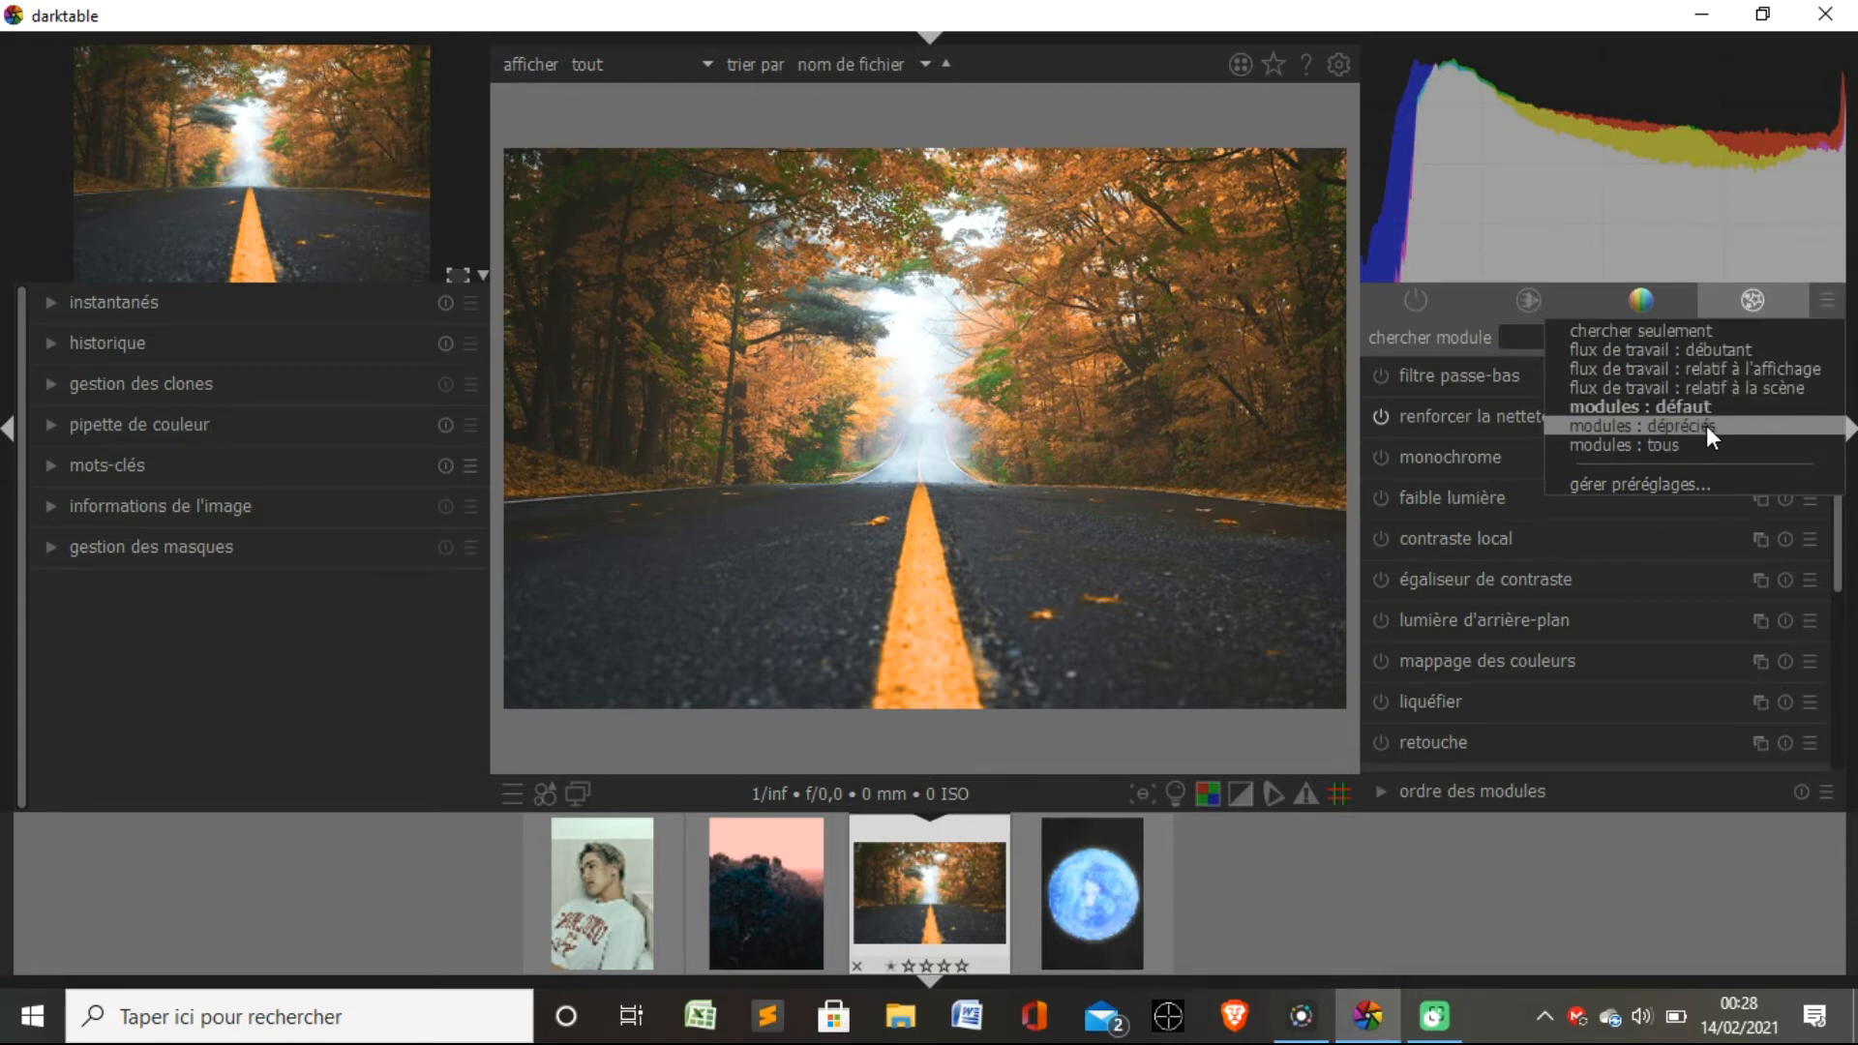
left_click(1823, 309)
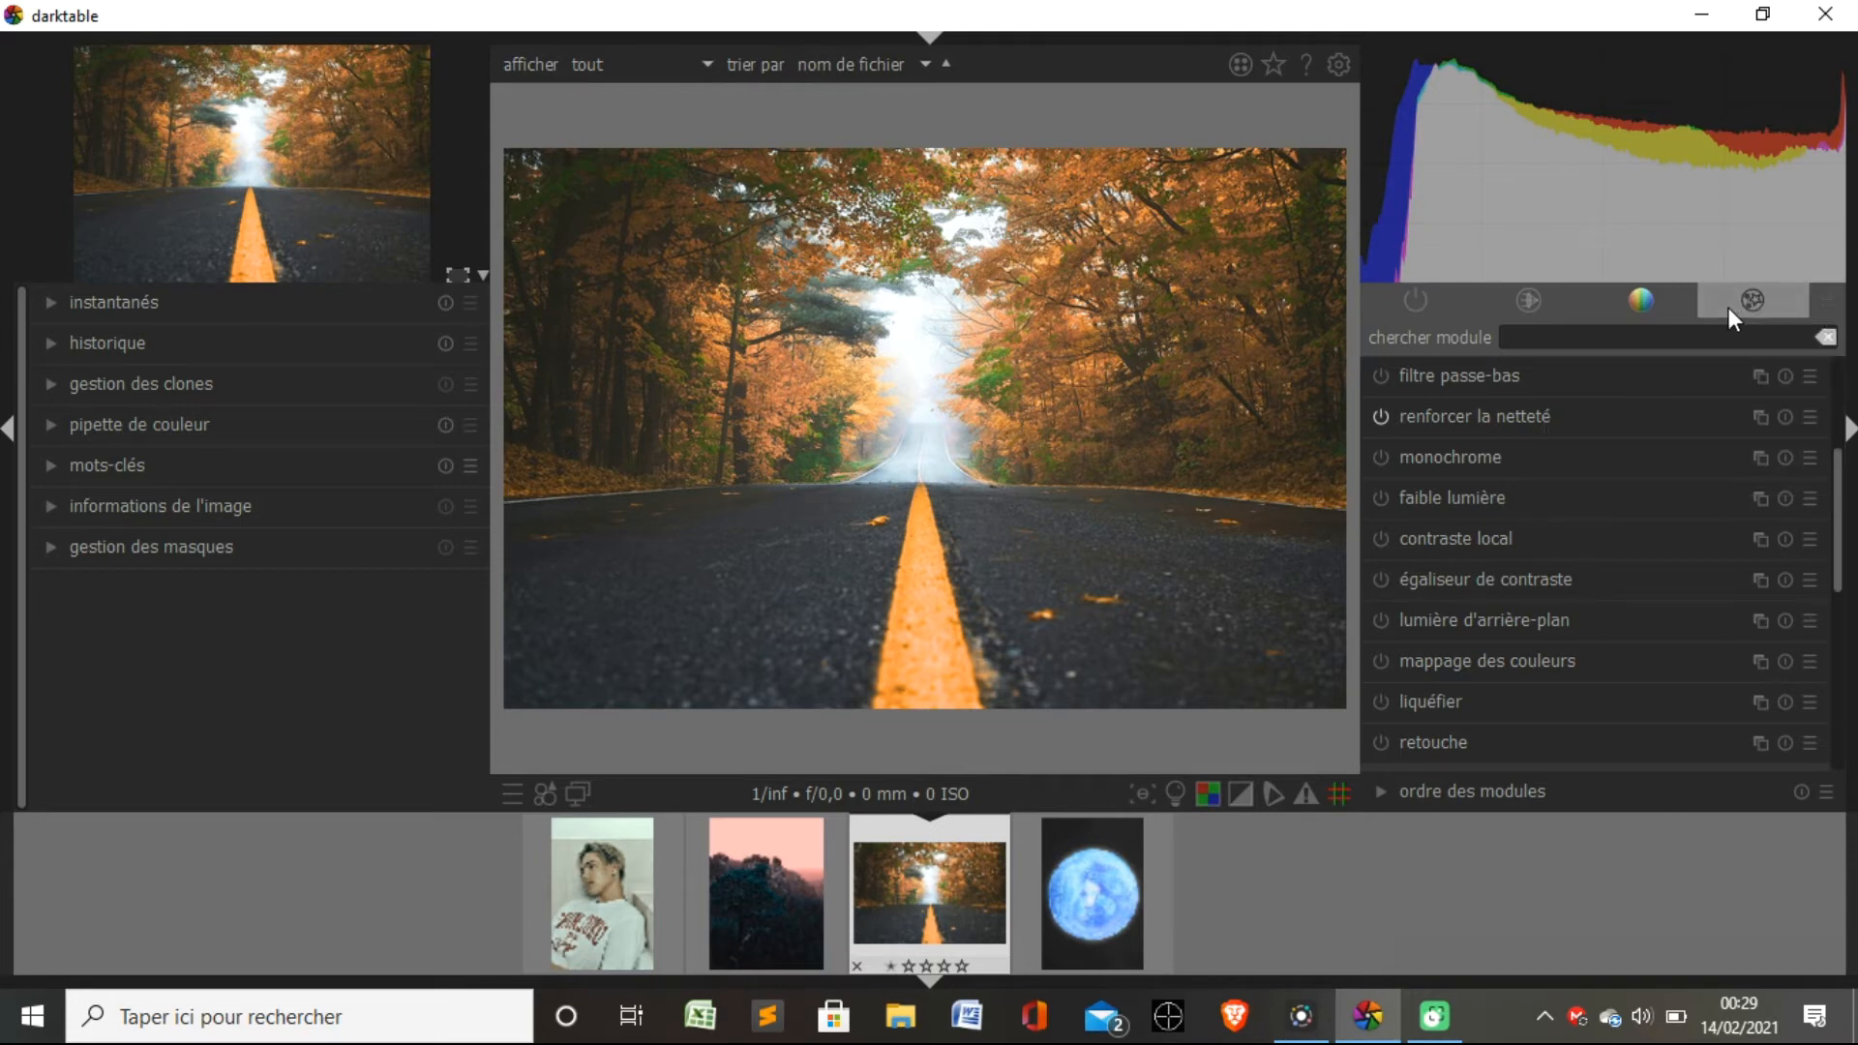
left_click(1414, 303)
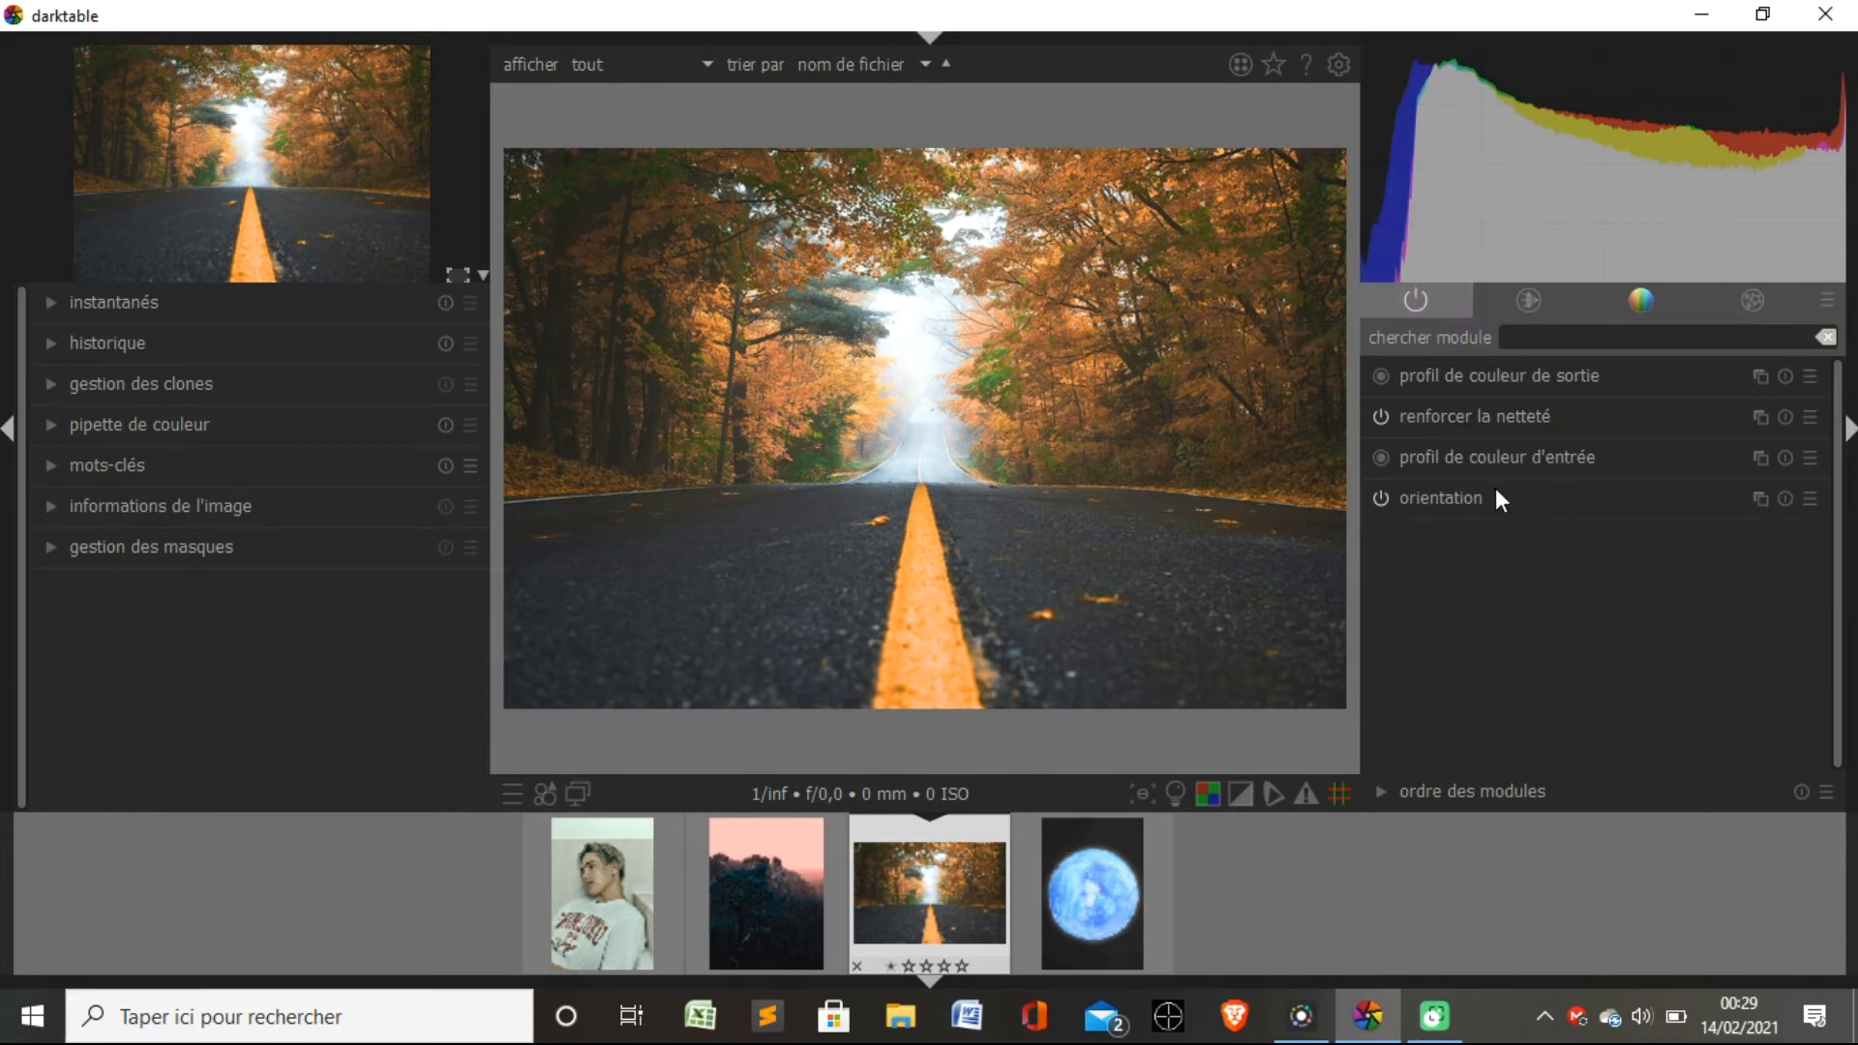
Enable the "filmique rvb" module on the road photo and check the list of active modules.
left_click(1531, 299)
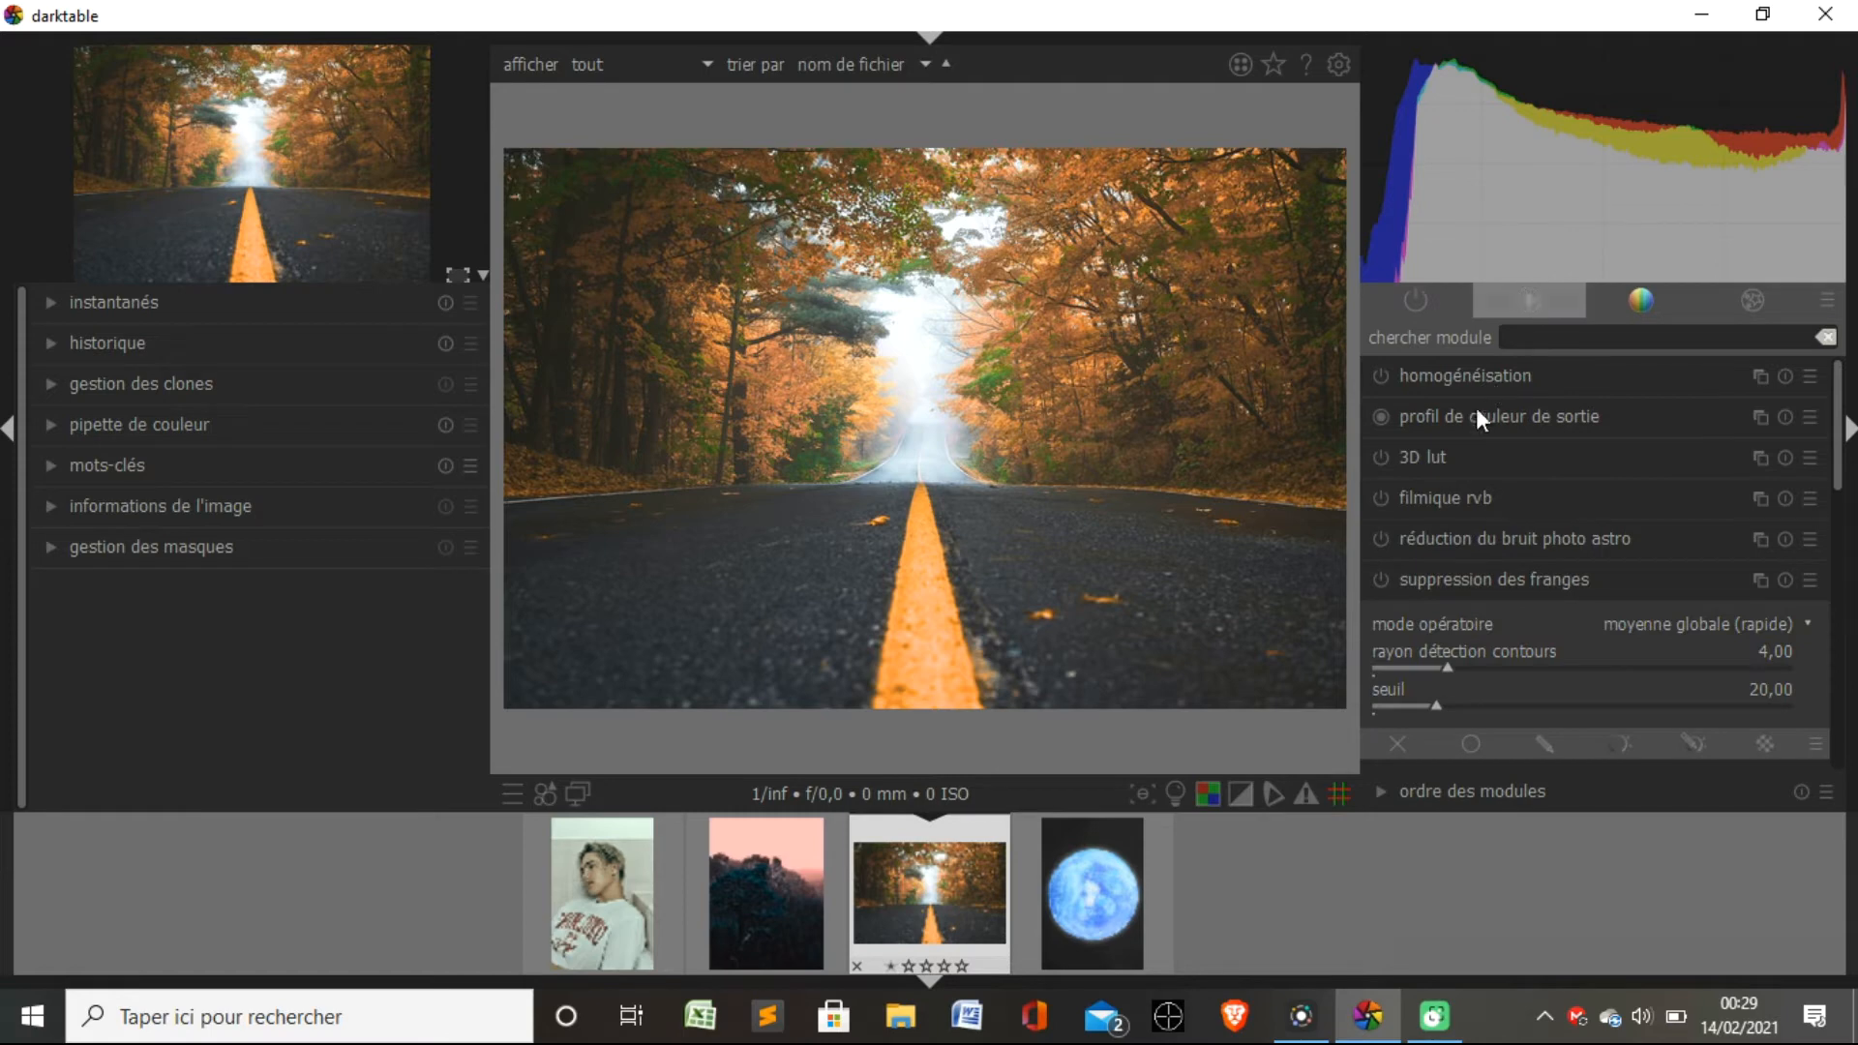
left_click(1382, 498)
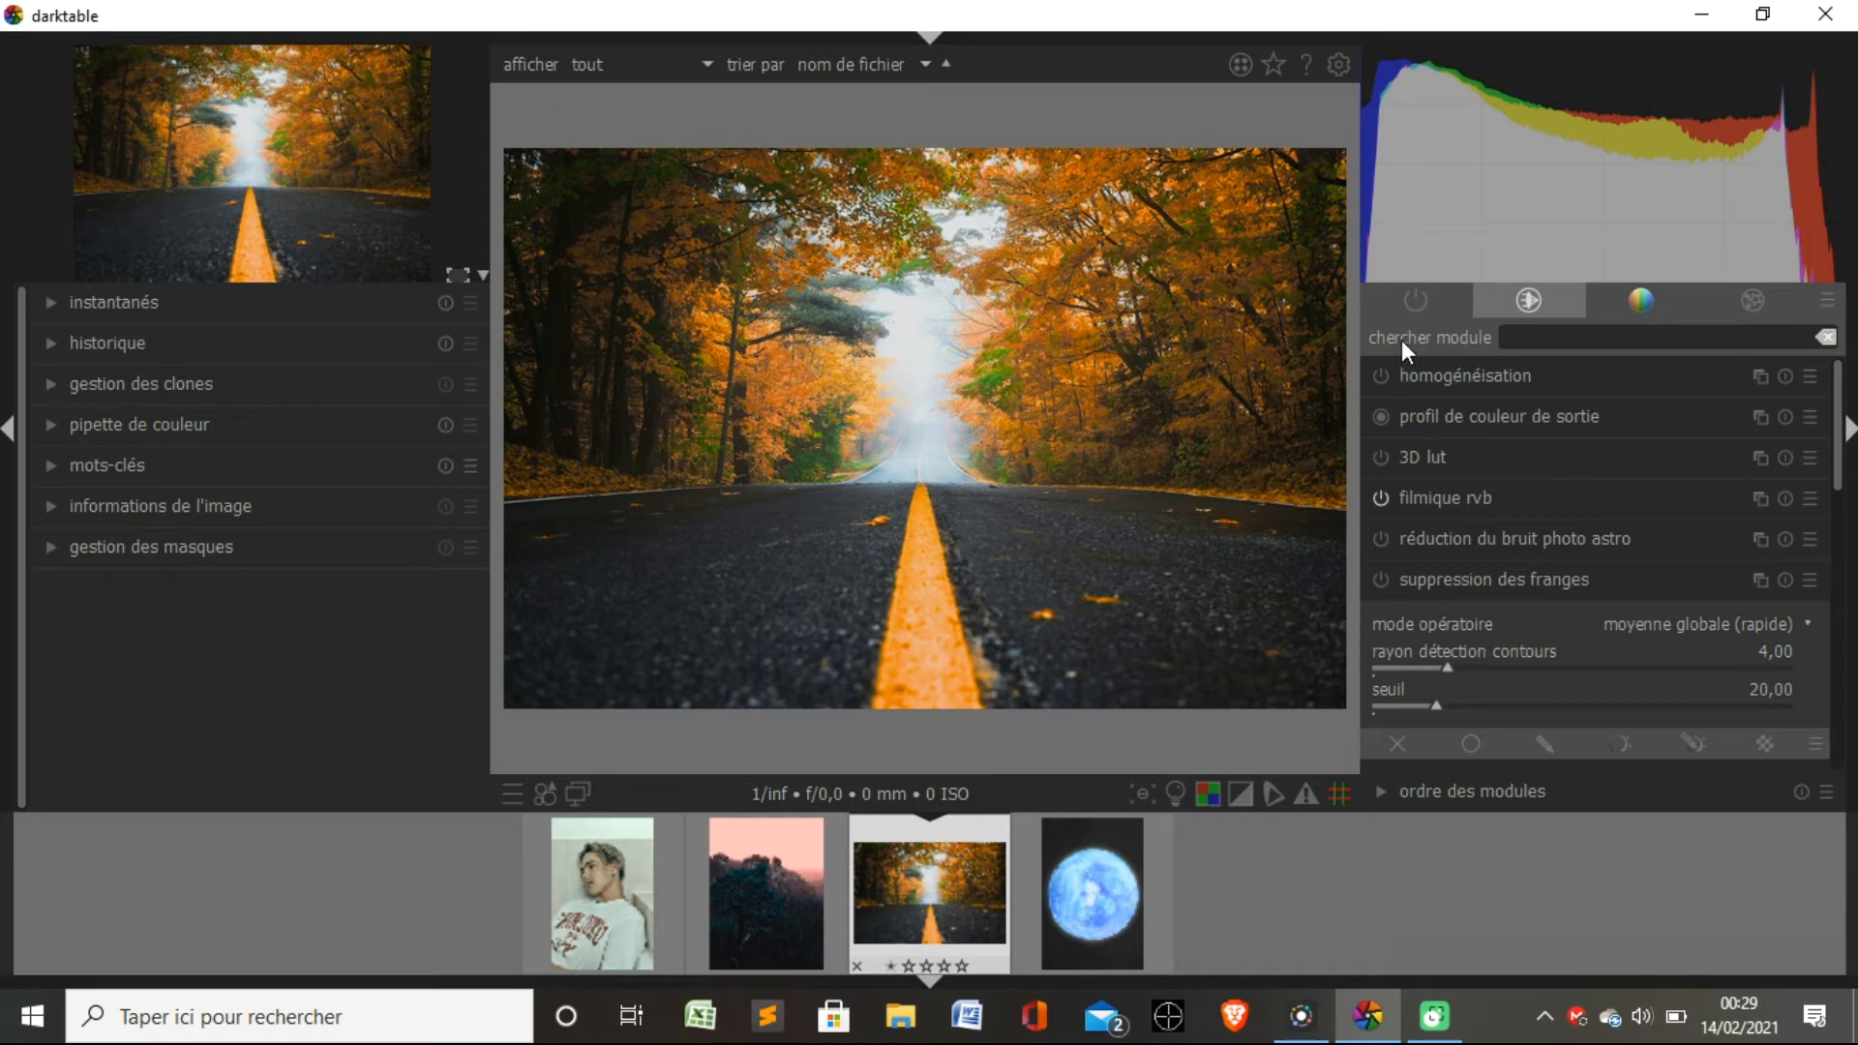
left_click(1401, 304)
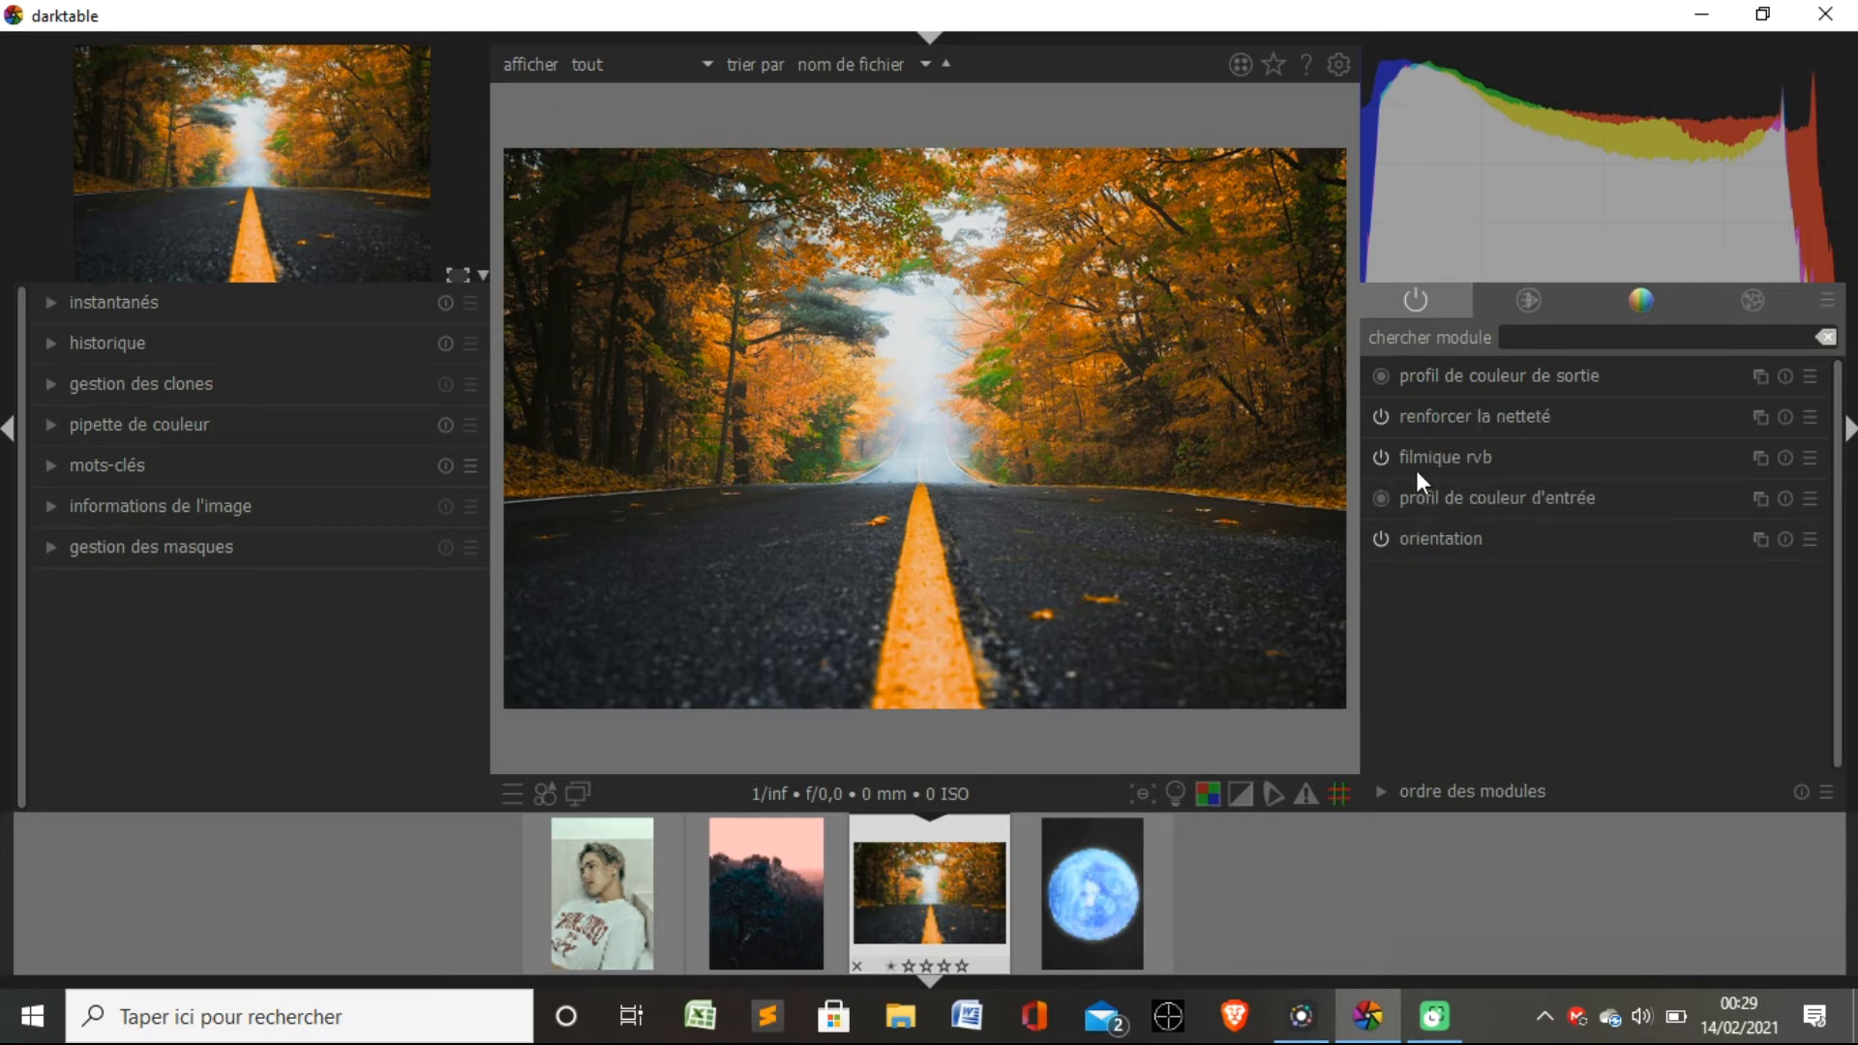
Compare where "filmique rvb" is listed in the technical module group and in the active modules group.
left_click(1528, 298)
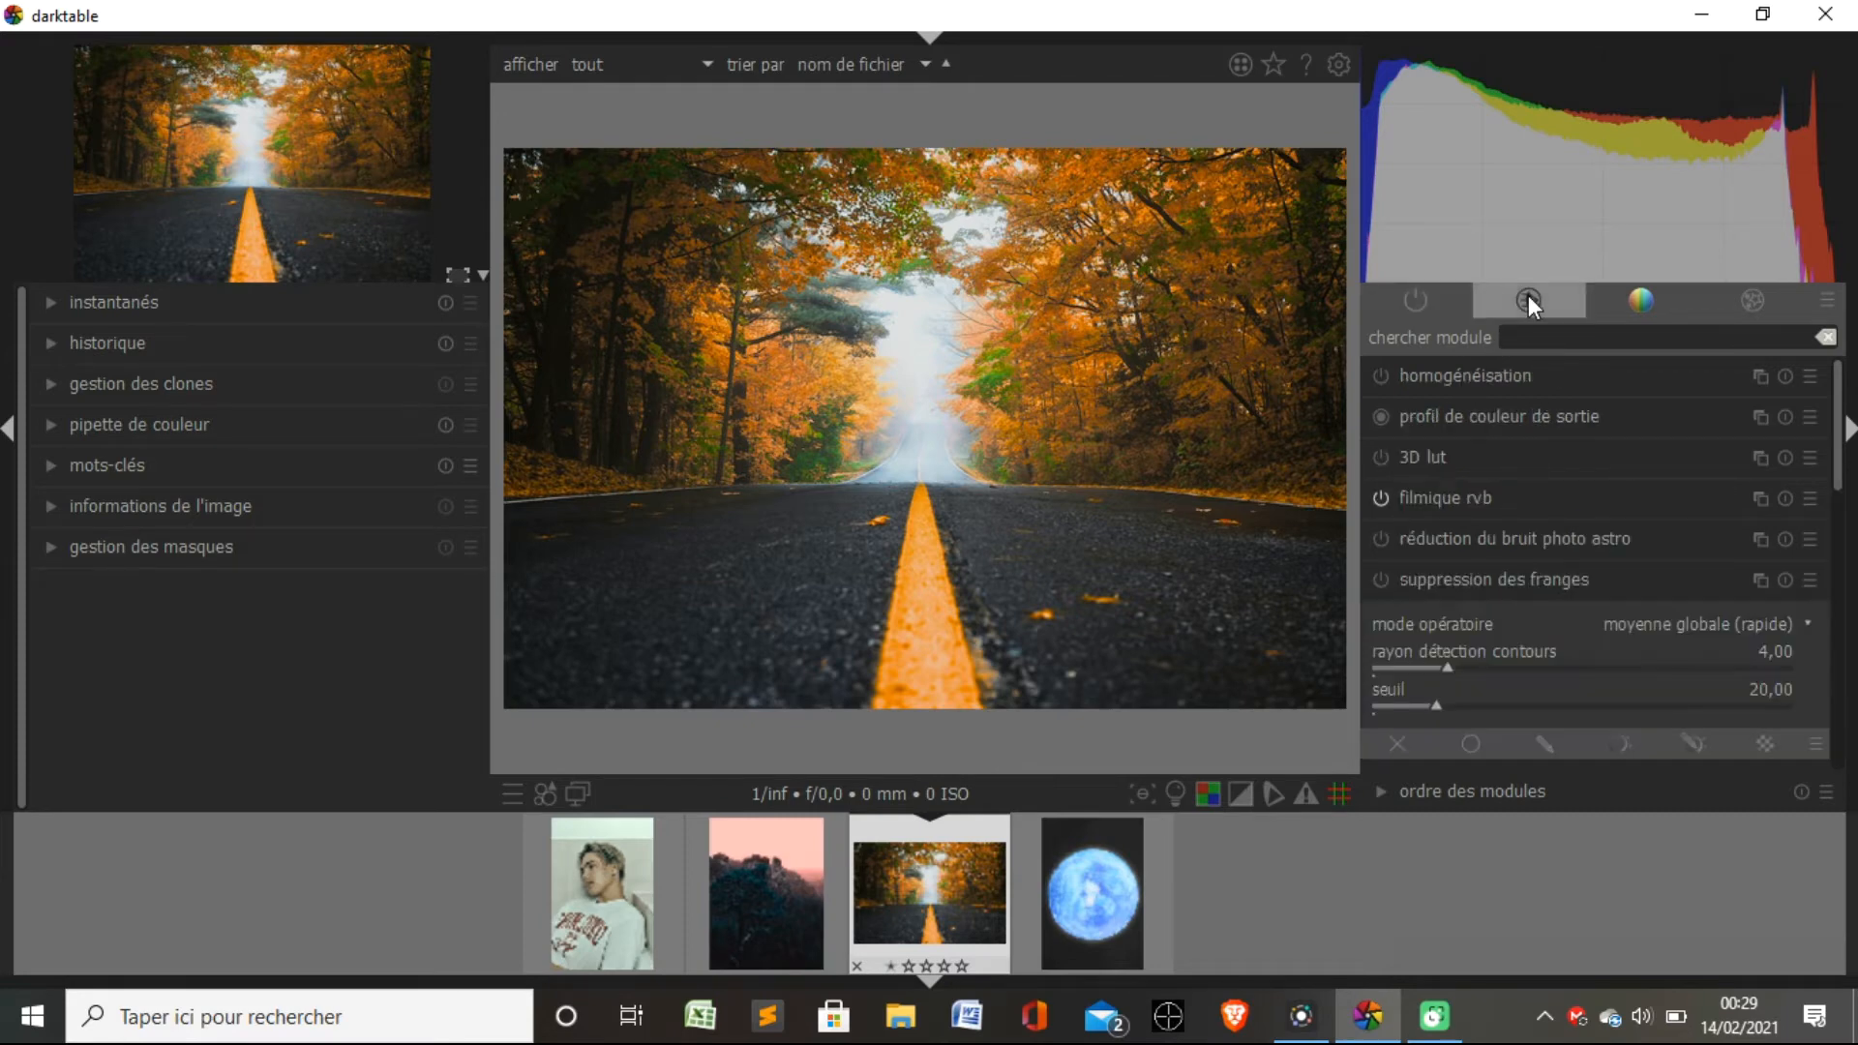
left_click(1577, 958)
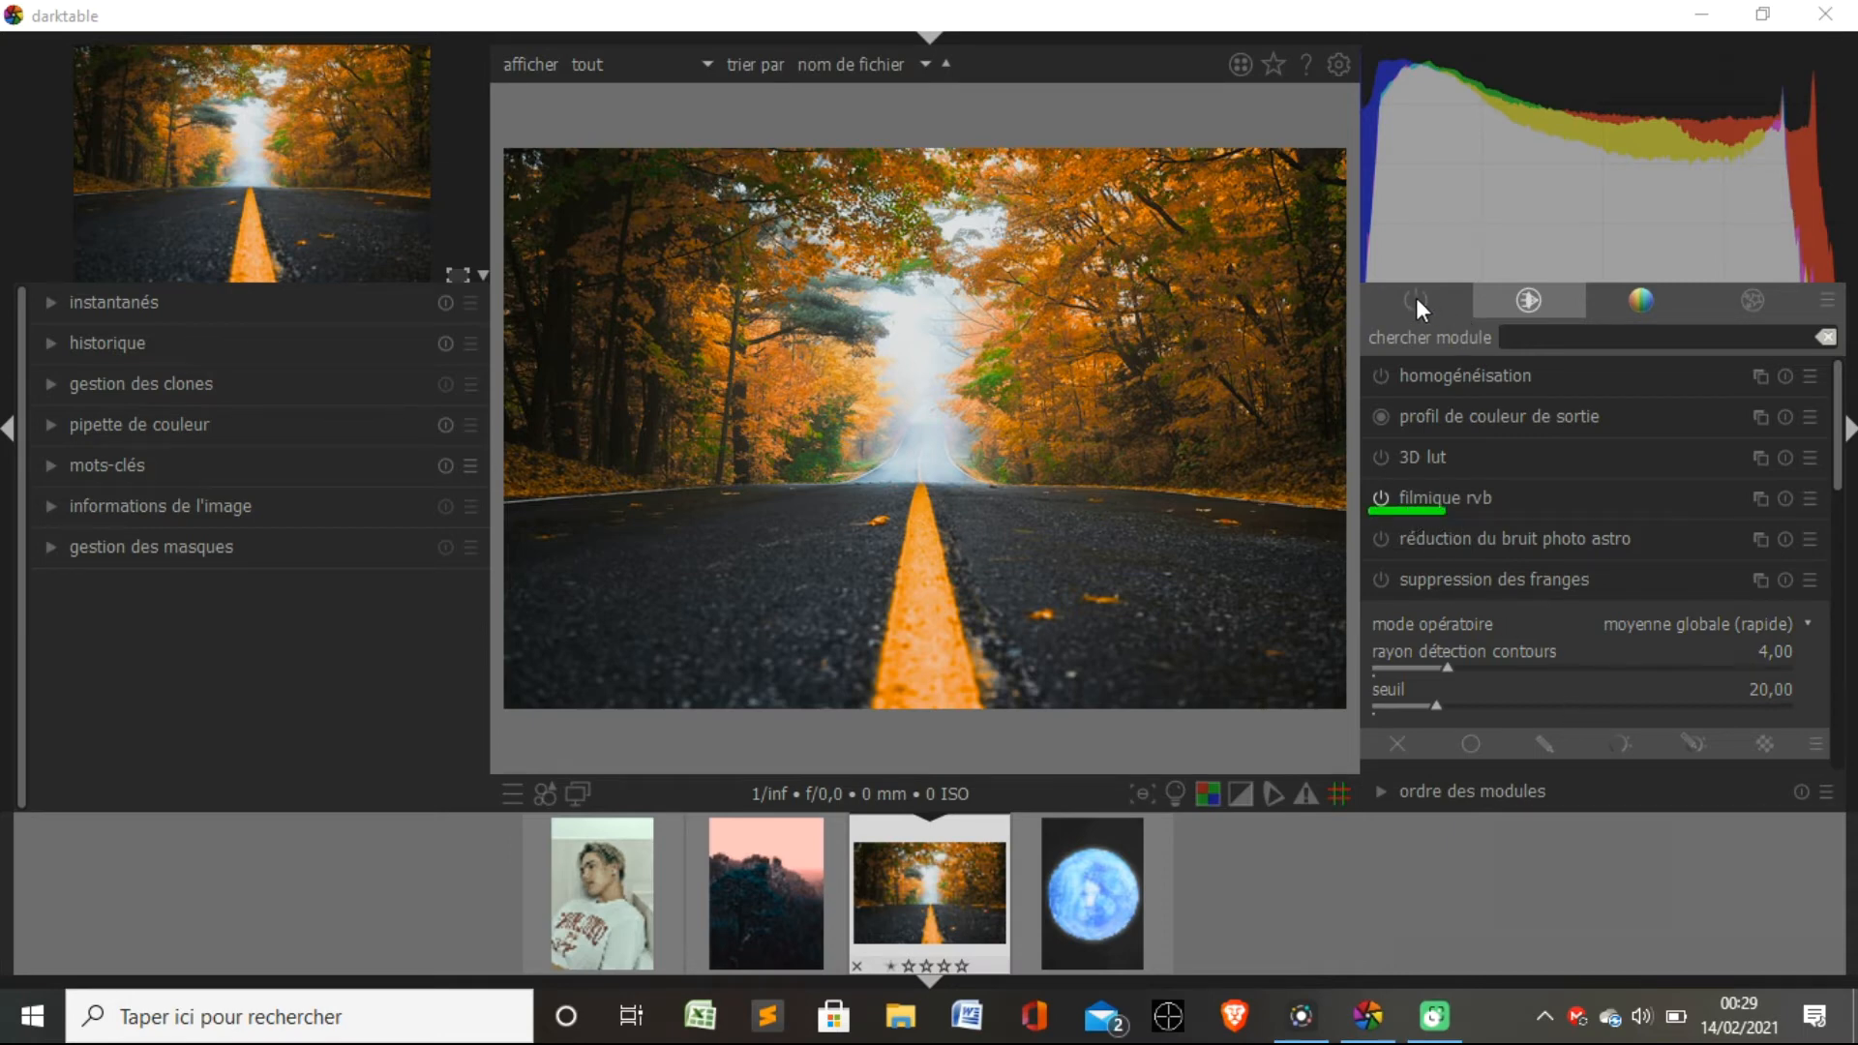
left_click(1579, 955)
key("Escape")
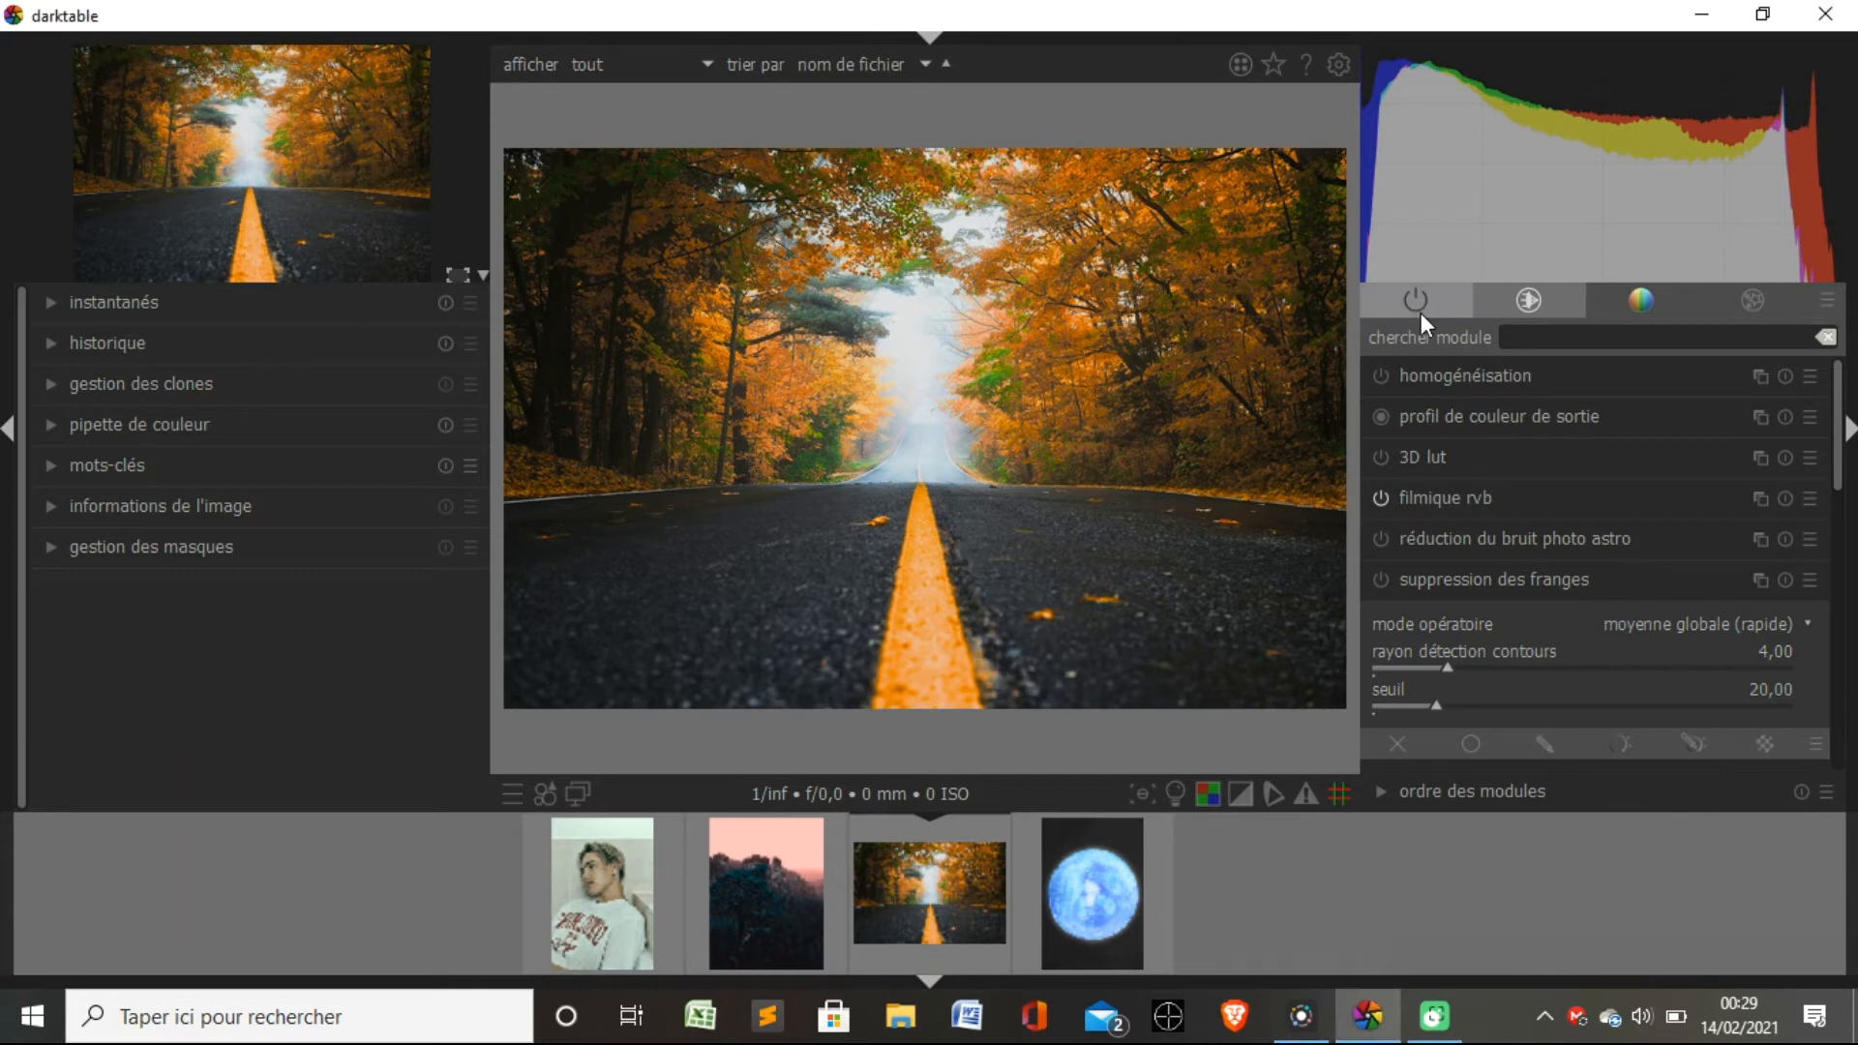
left_click(1415, 302)
left_click(1575, 956)
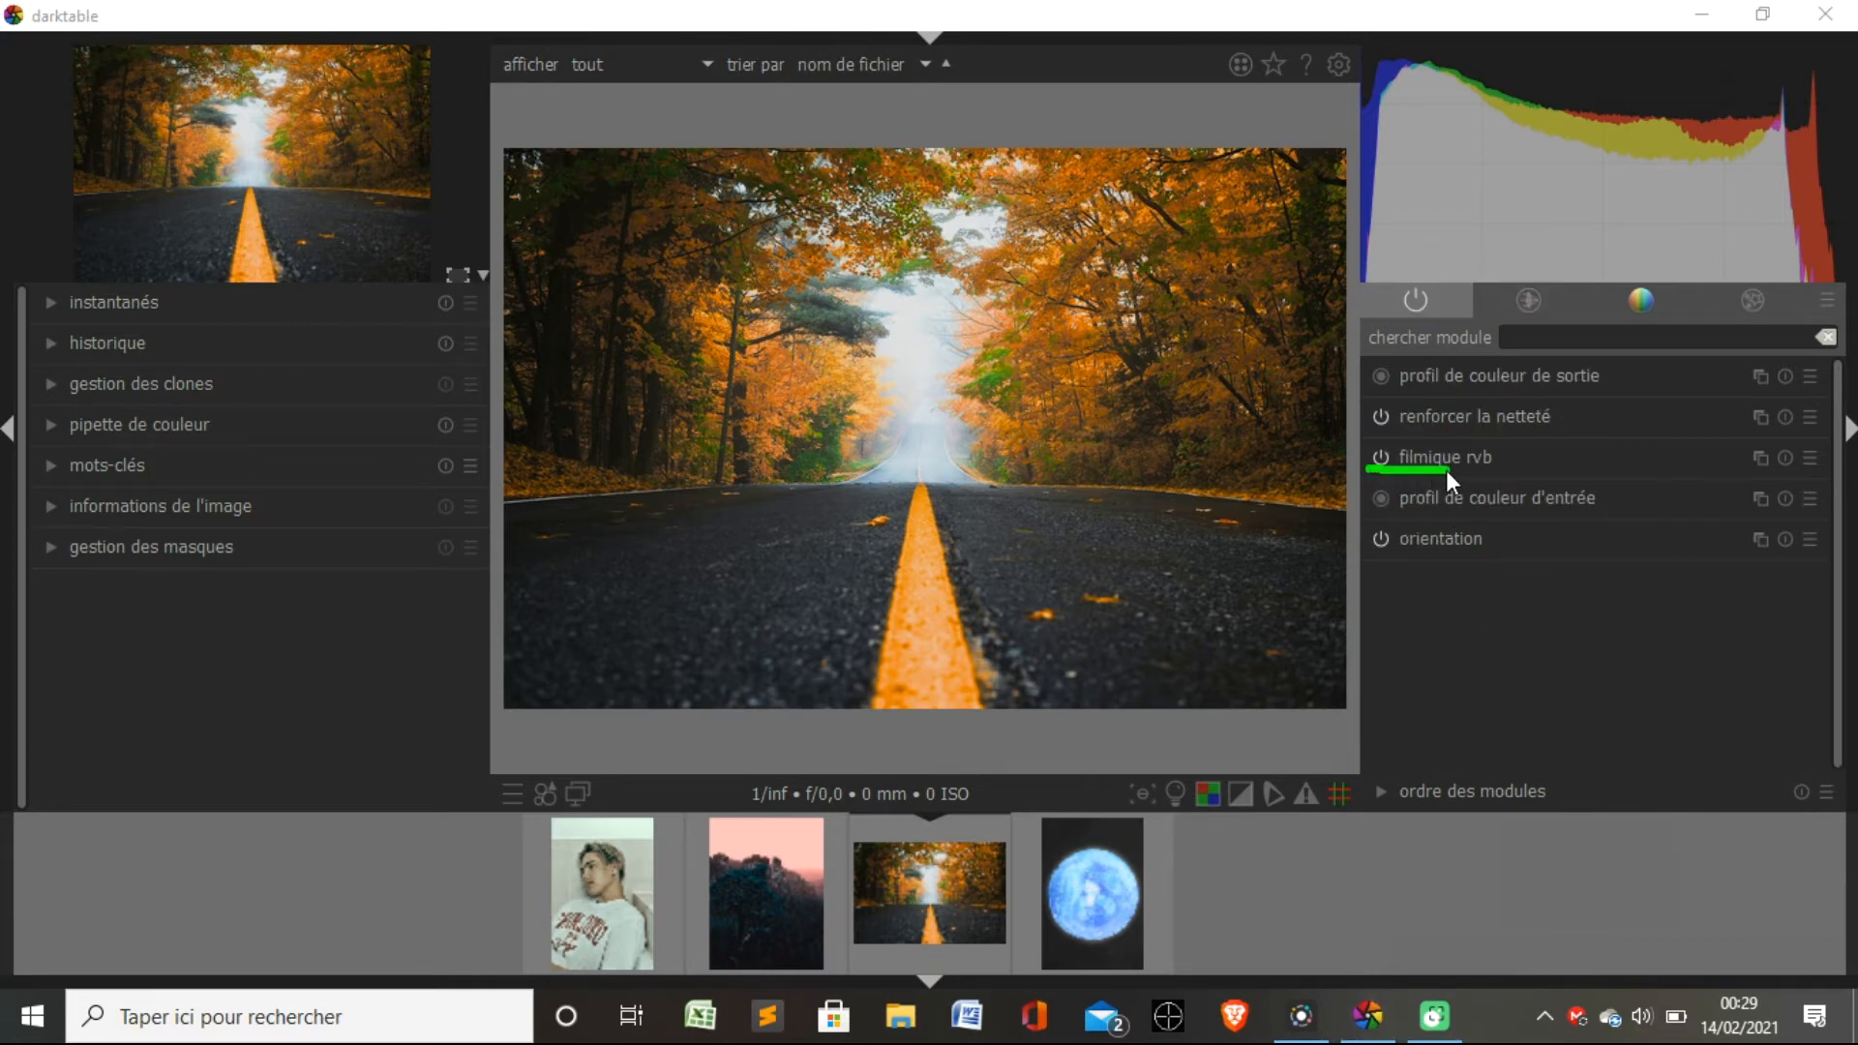
left_click(1572, 950)
left_click(1549, 288)
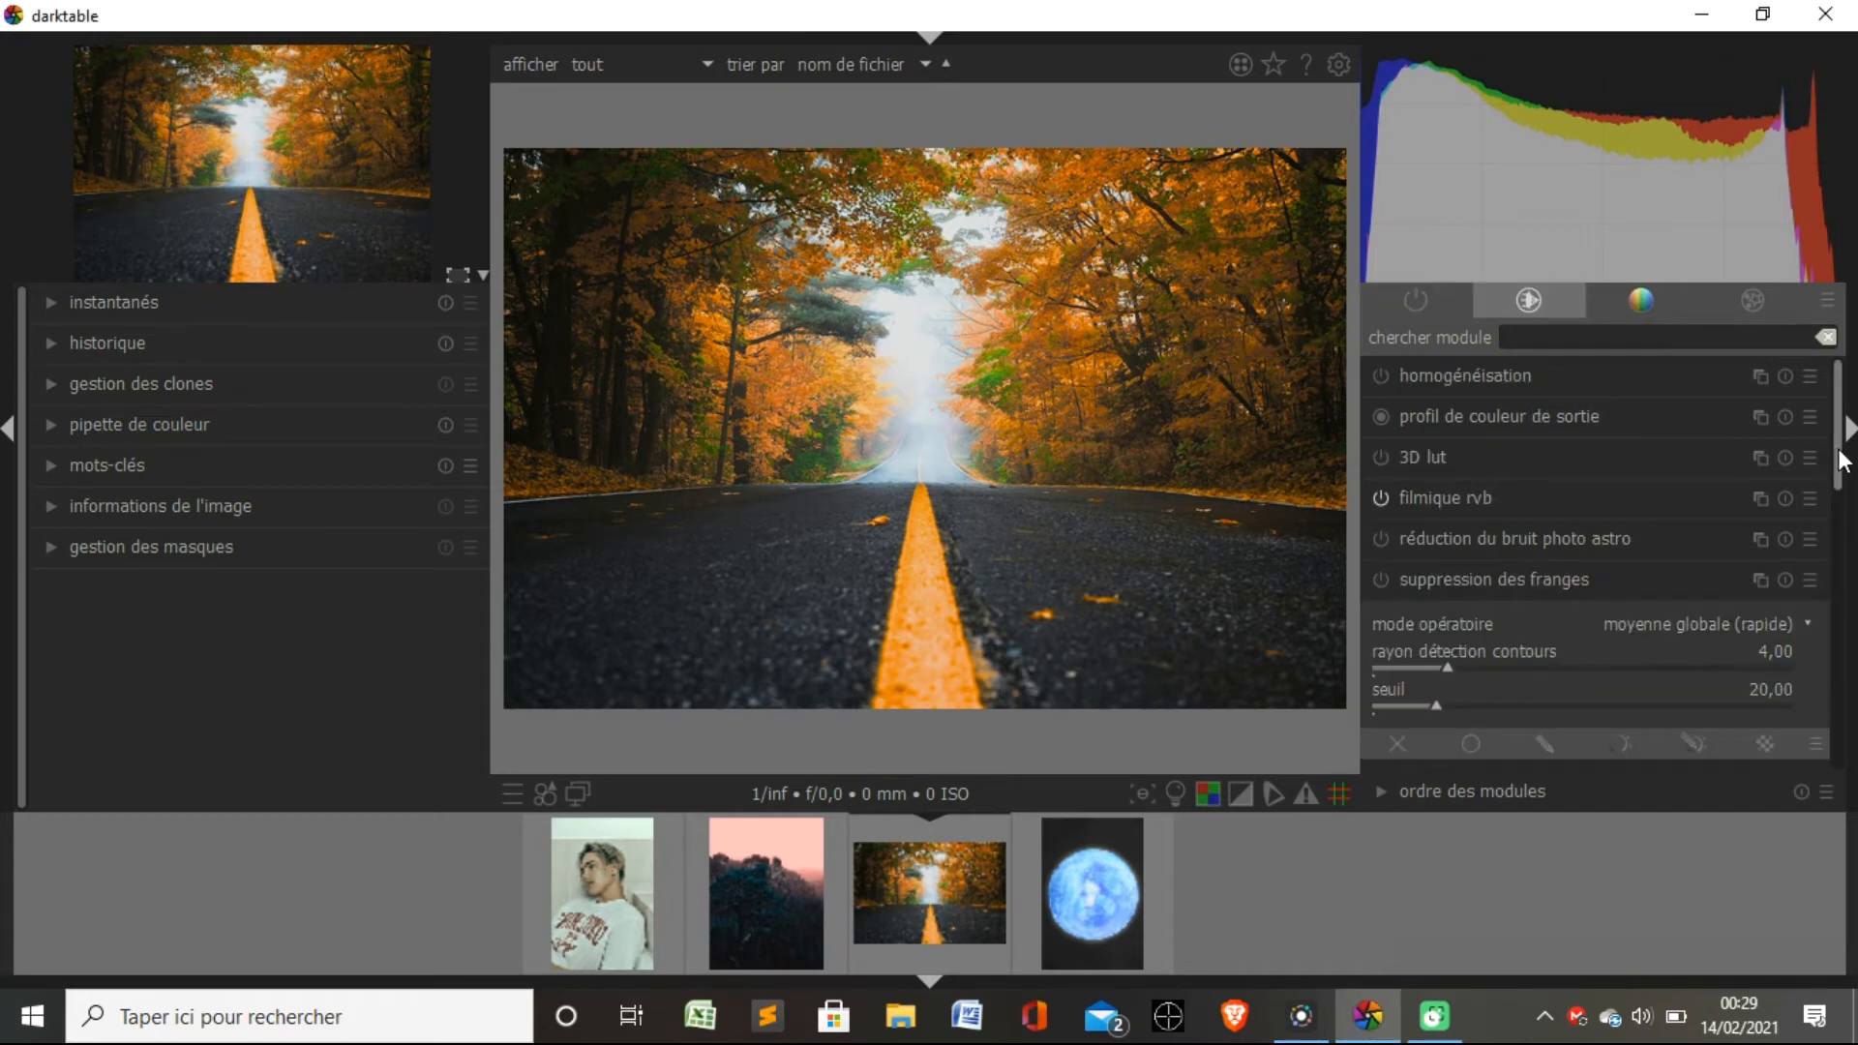
Browse the technical modules and inspect the "filmique rvb" curve and settings.
left_click_drag(1841, 460, 1849, 600)
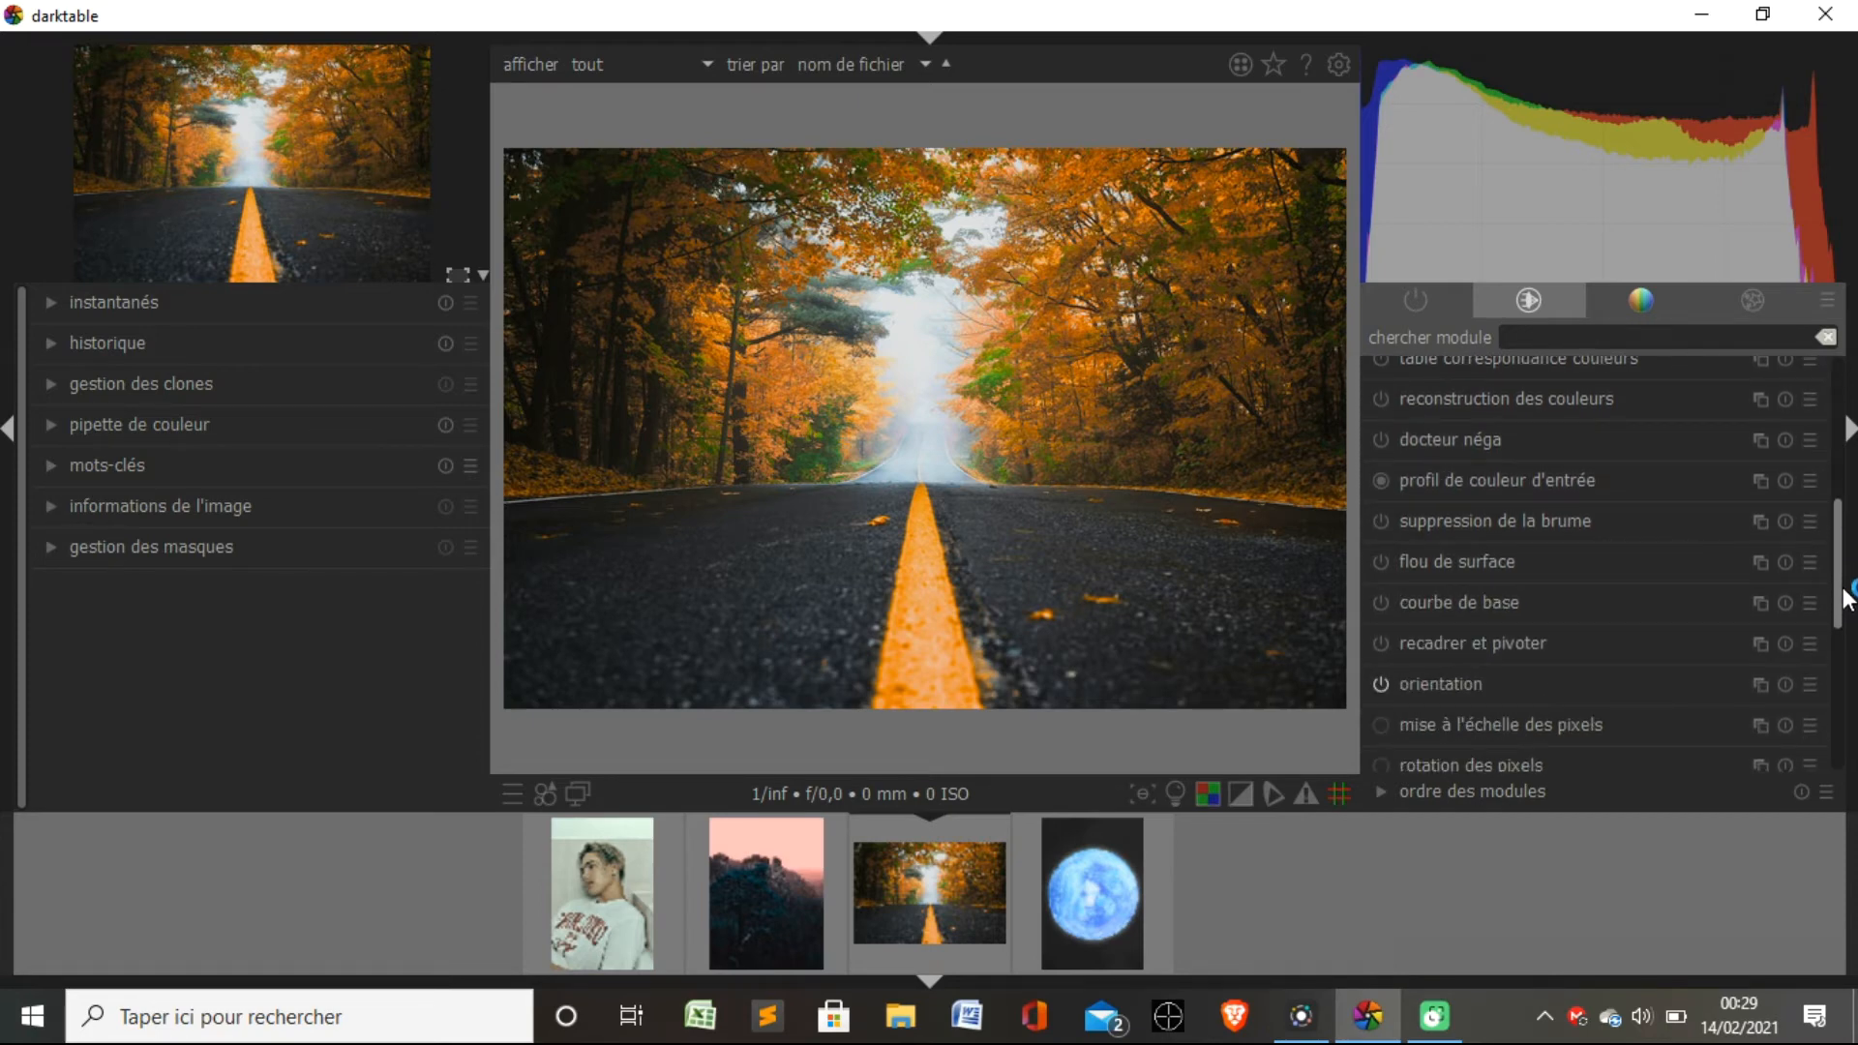
left_click_drag(1839, 519, 1837, 354)
left_click(1502, 498)
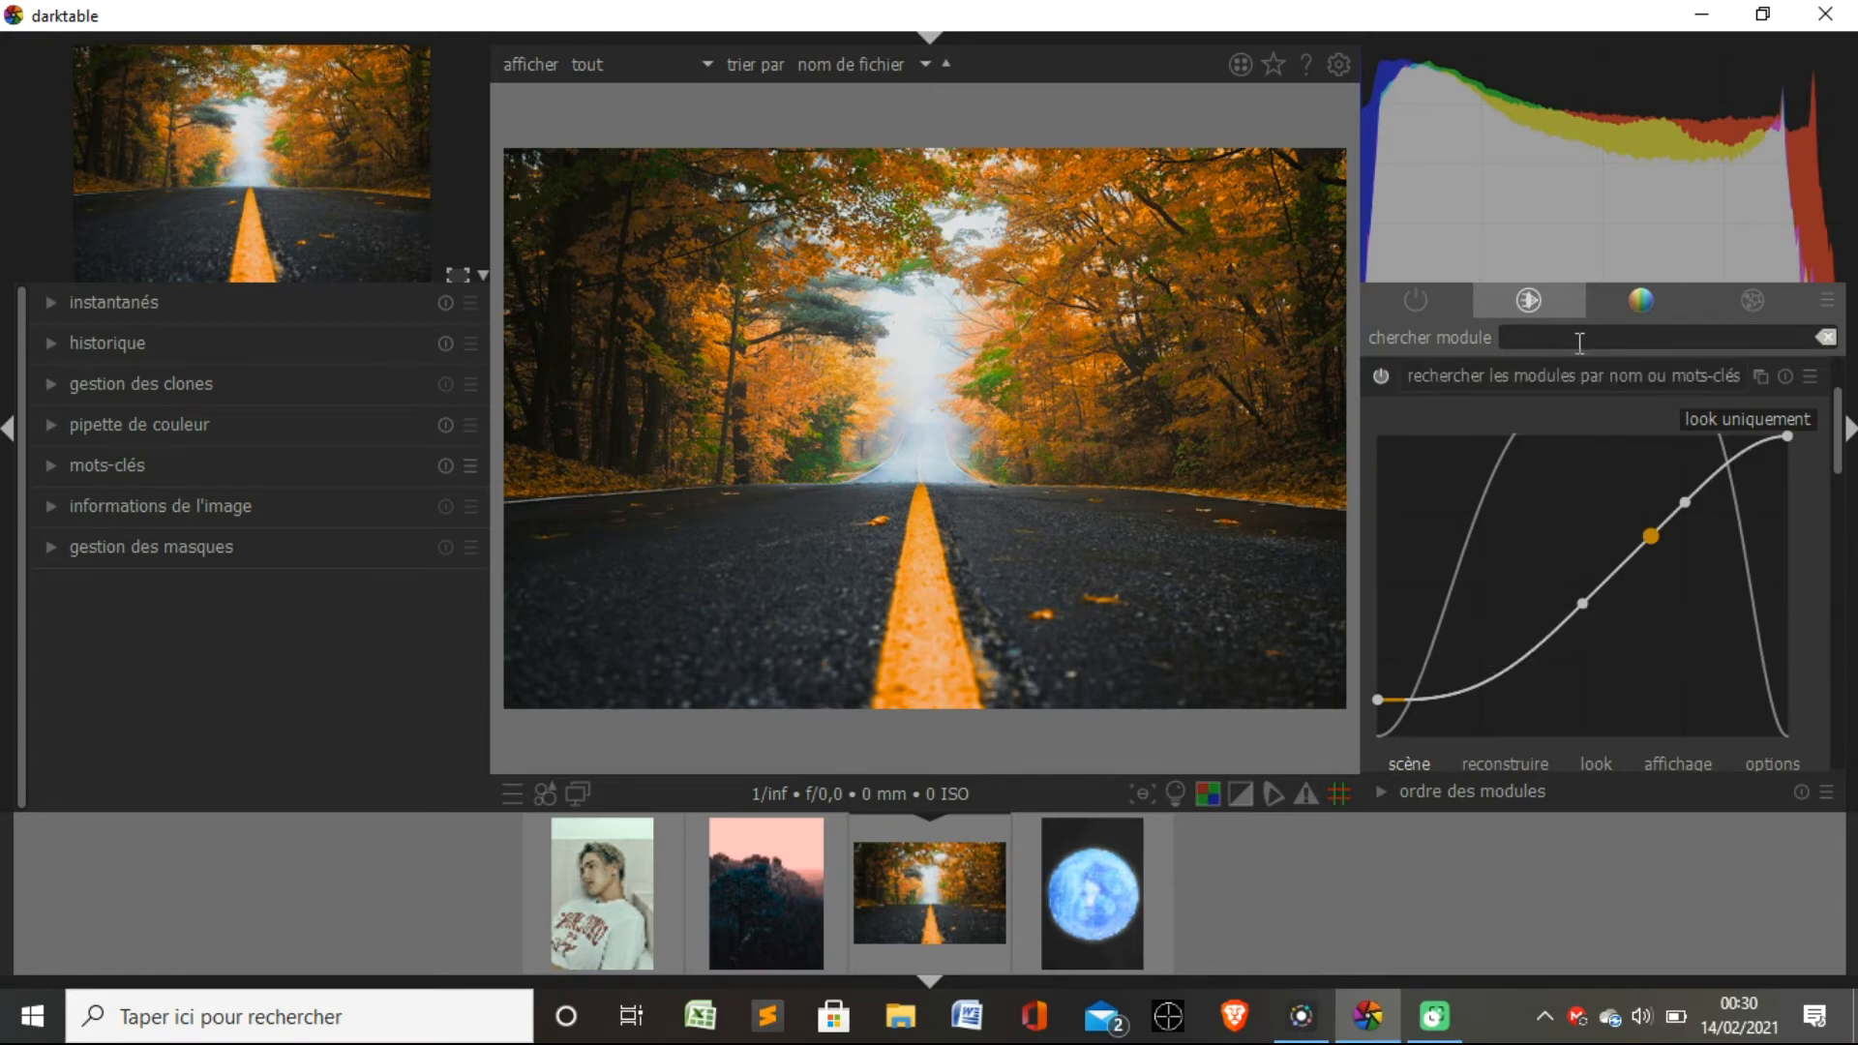
left_click(1552, 366)
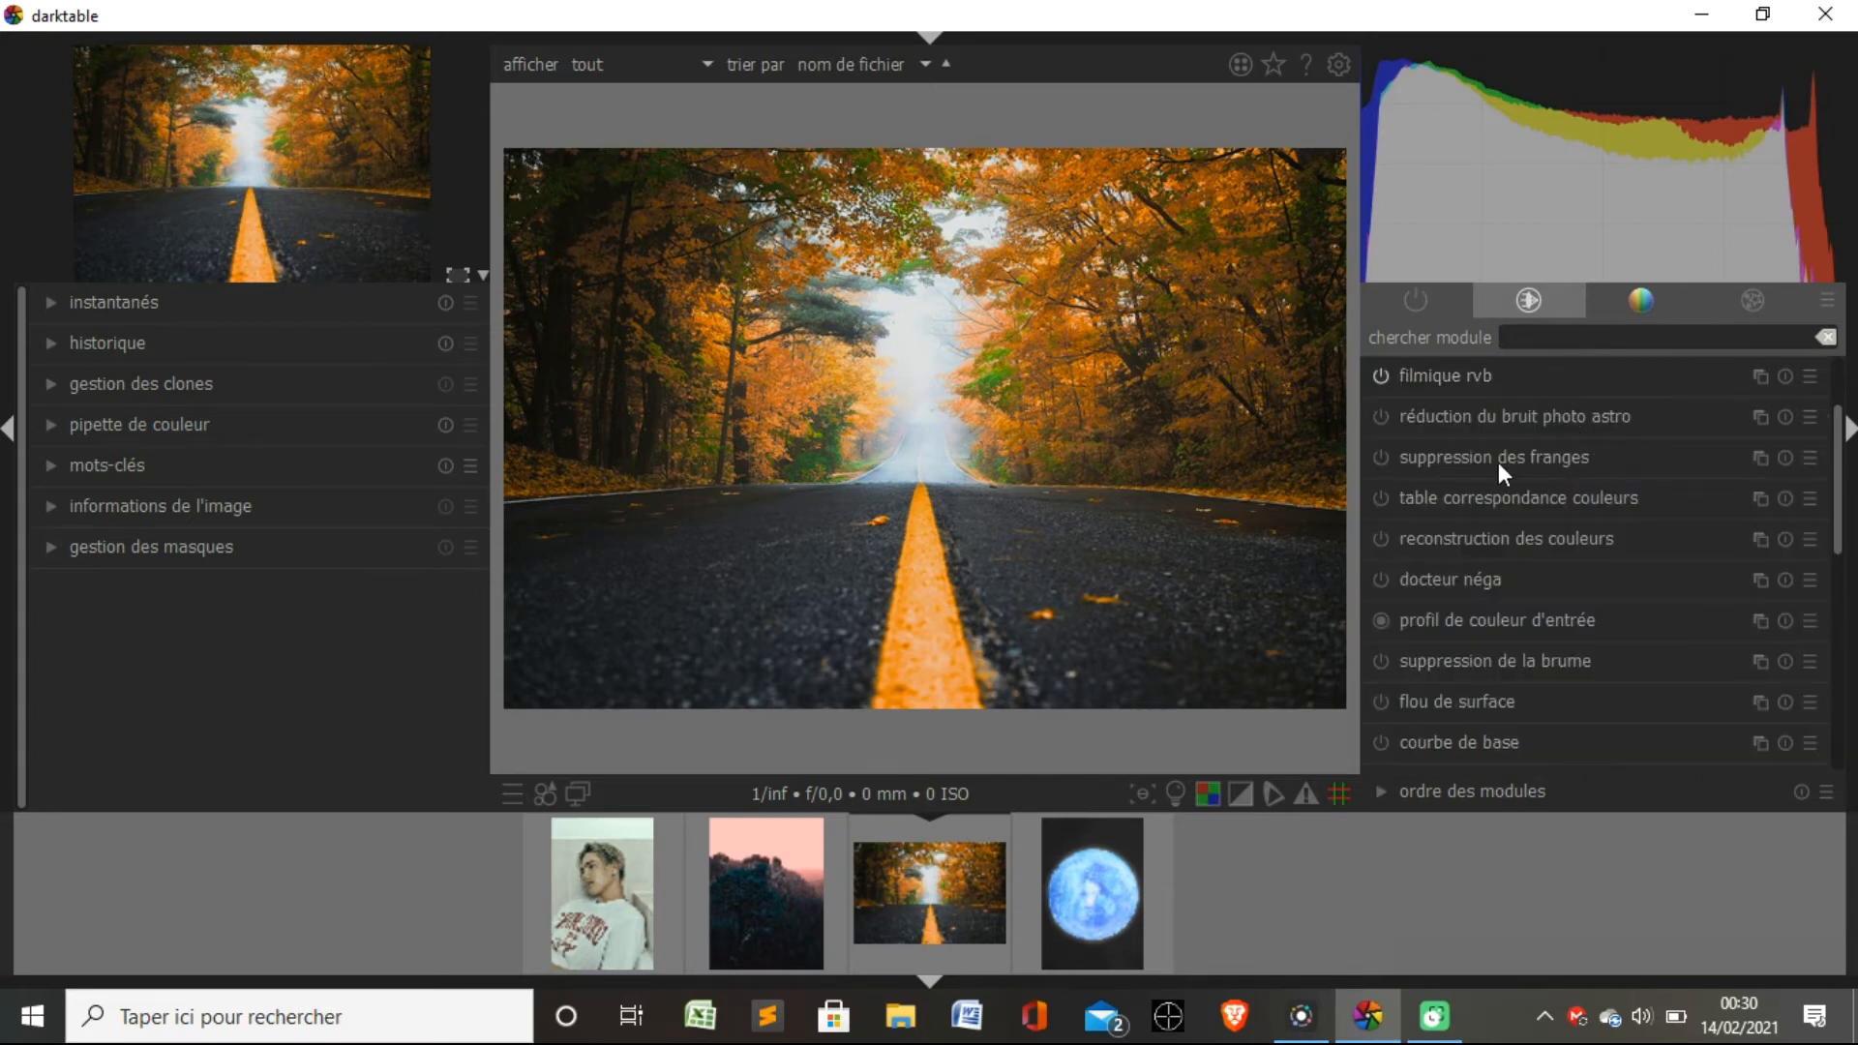
Enable "reconstruction des couleurs" with seuil 150,00, étendue spatiale 860,84 and étendue de clarté 50,00.
left_click(1502, 538)
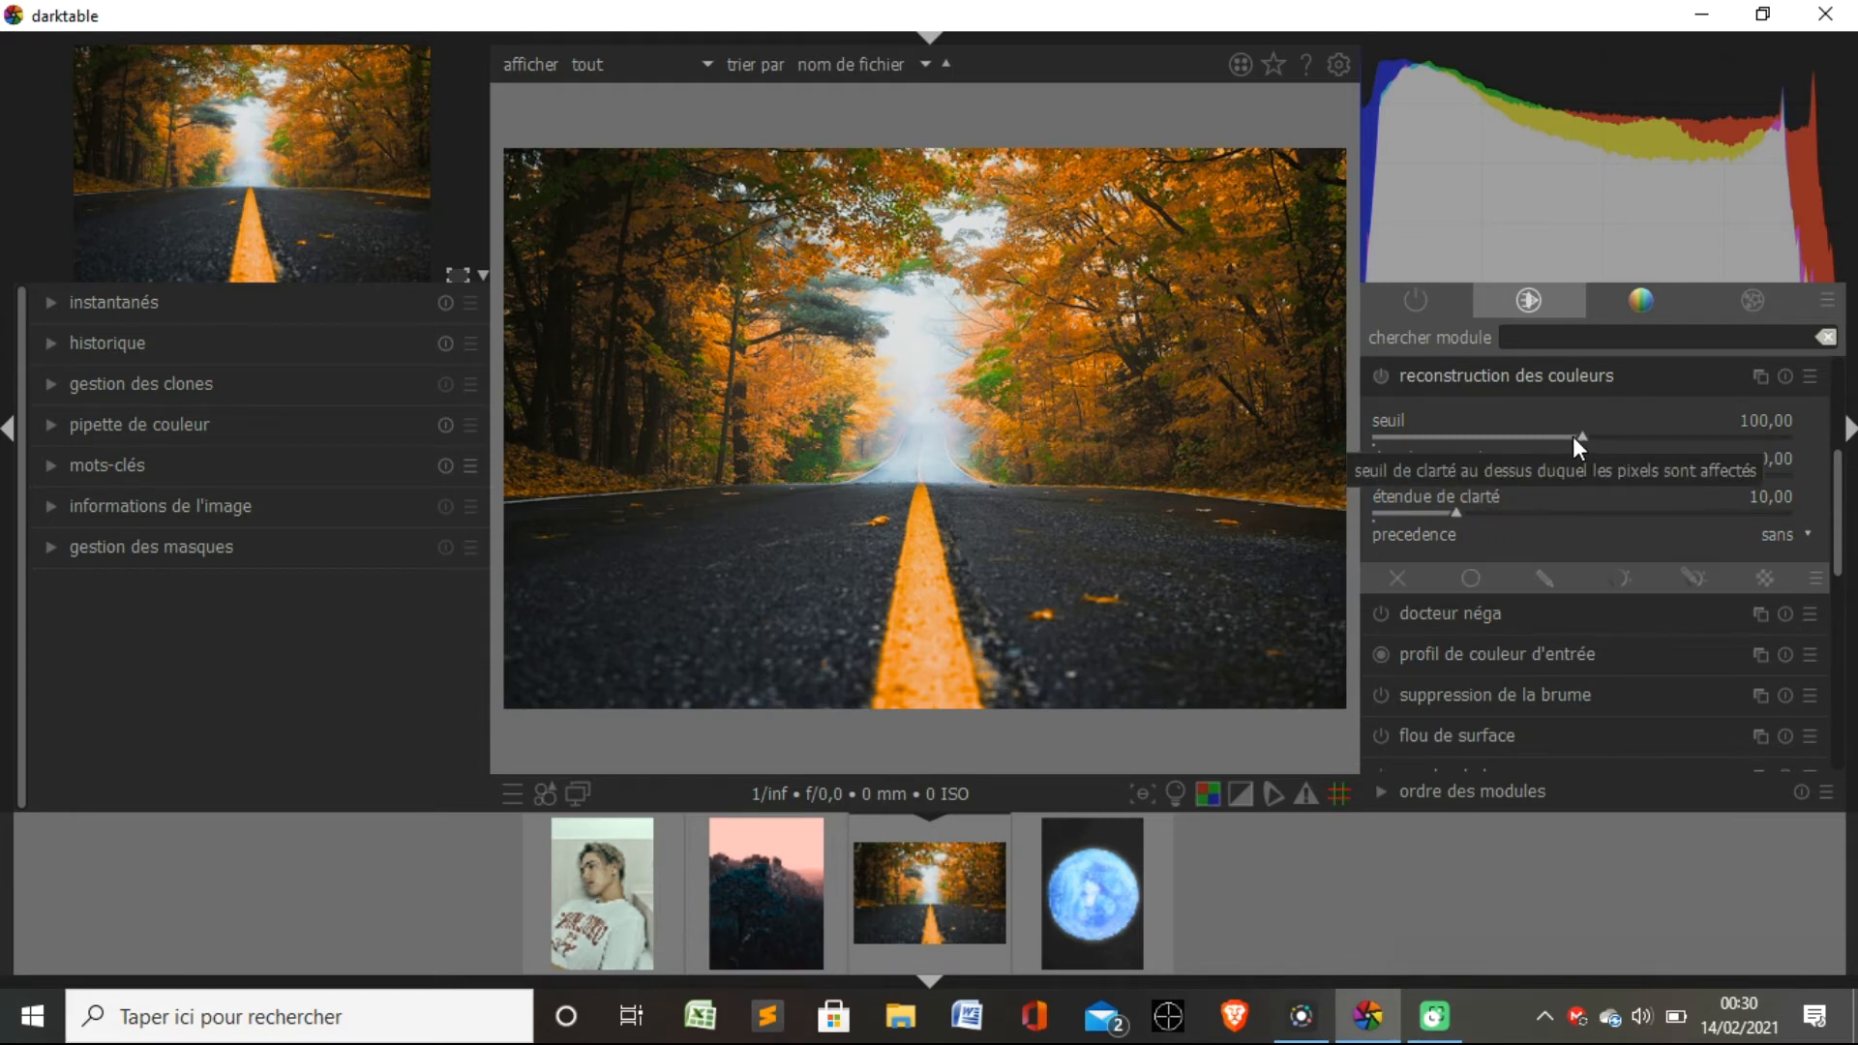
left_click(1380, 376)
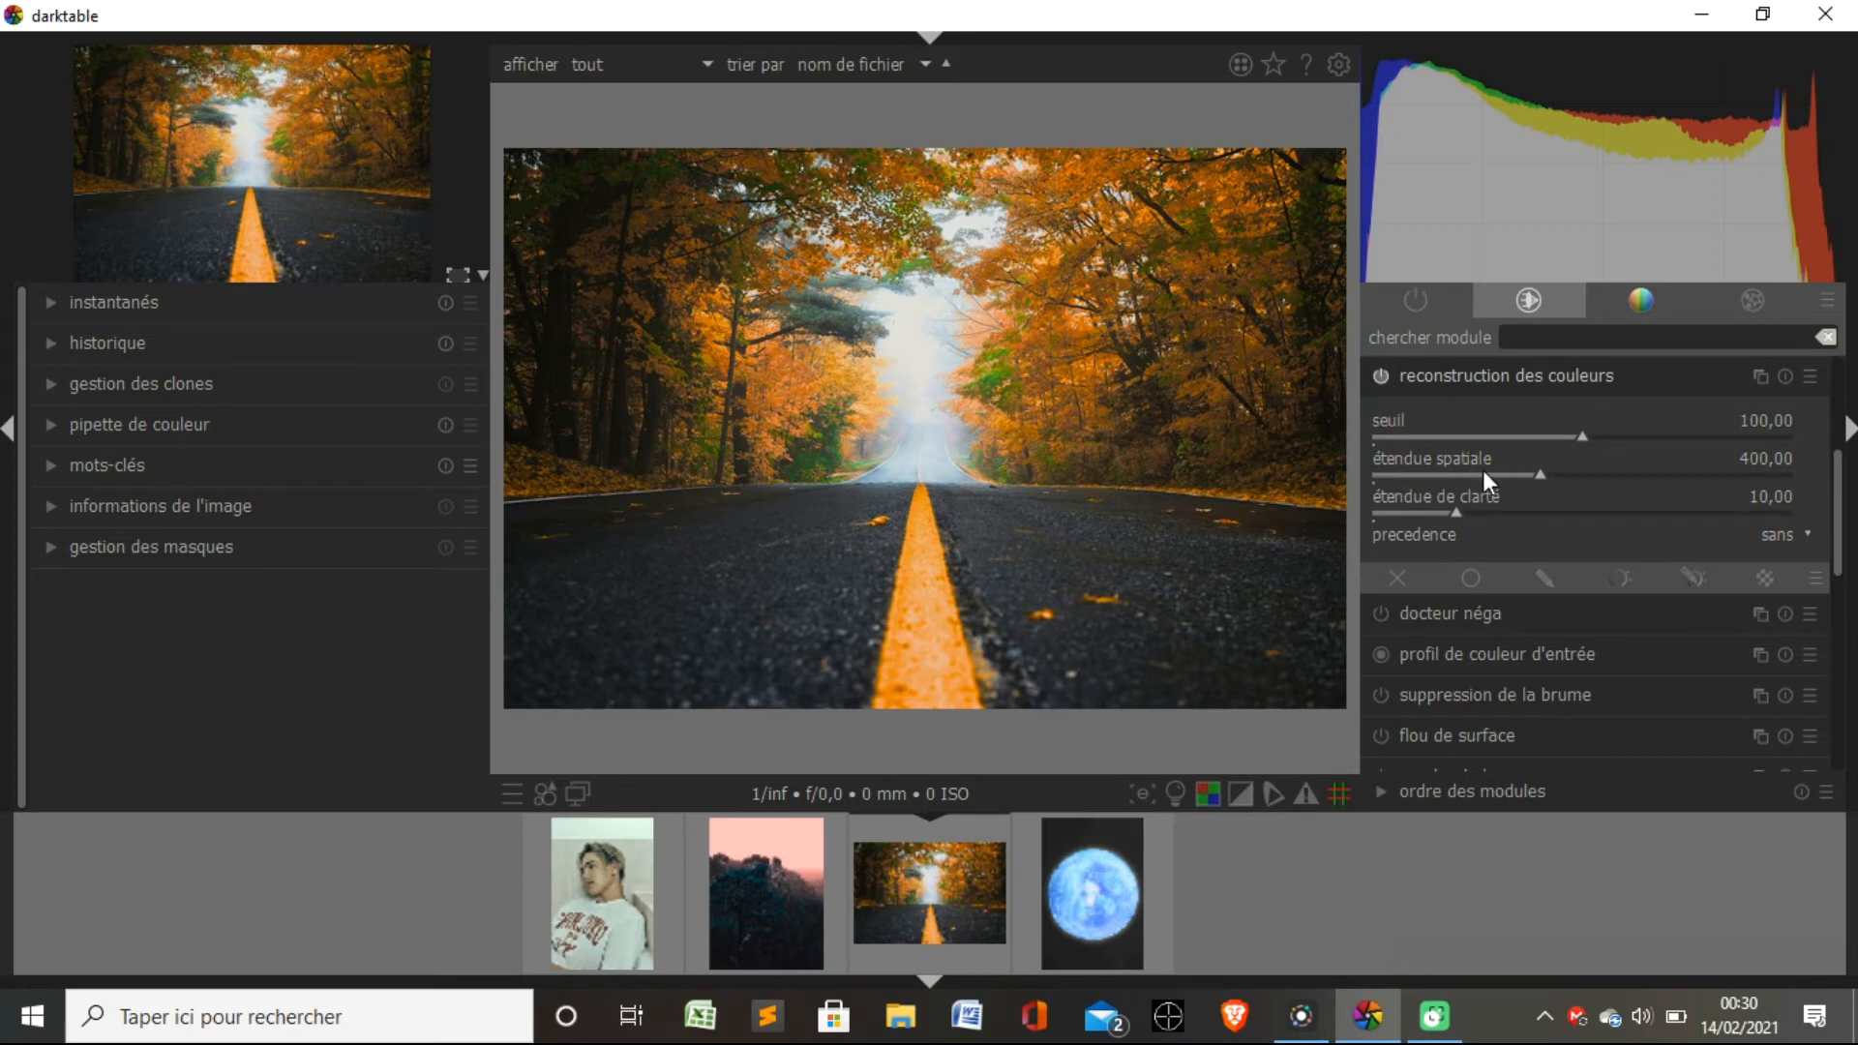
left_click_drag(1542, 475, 1733, 479)
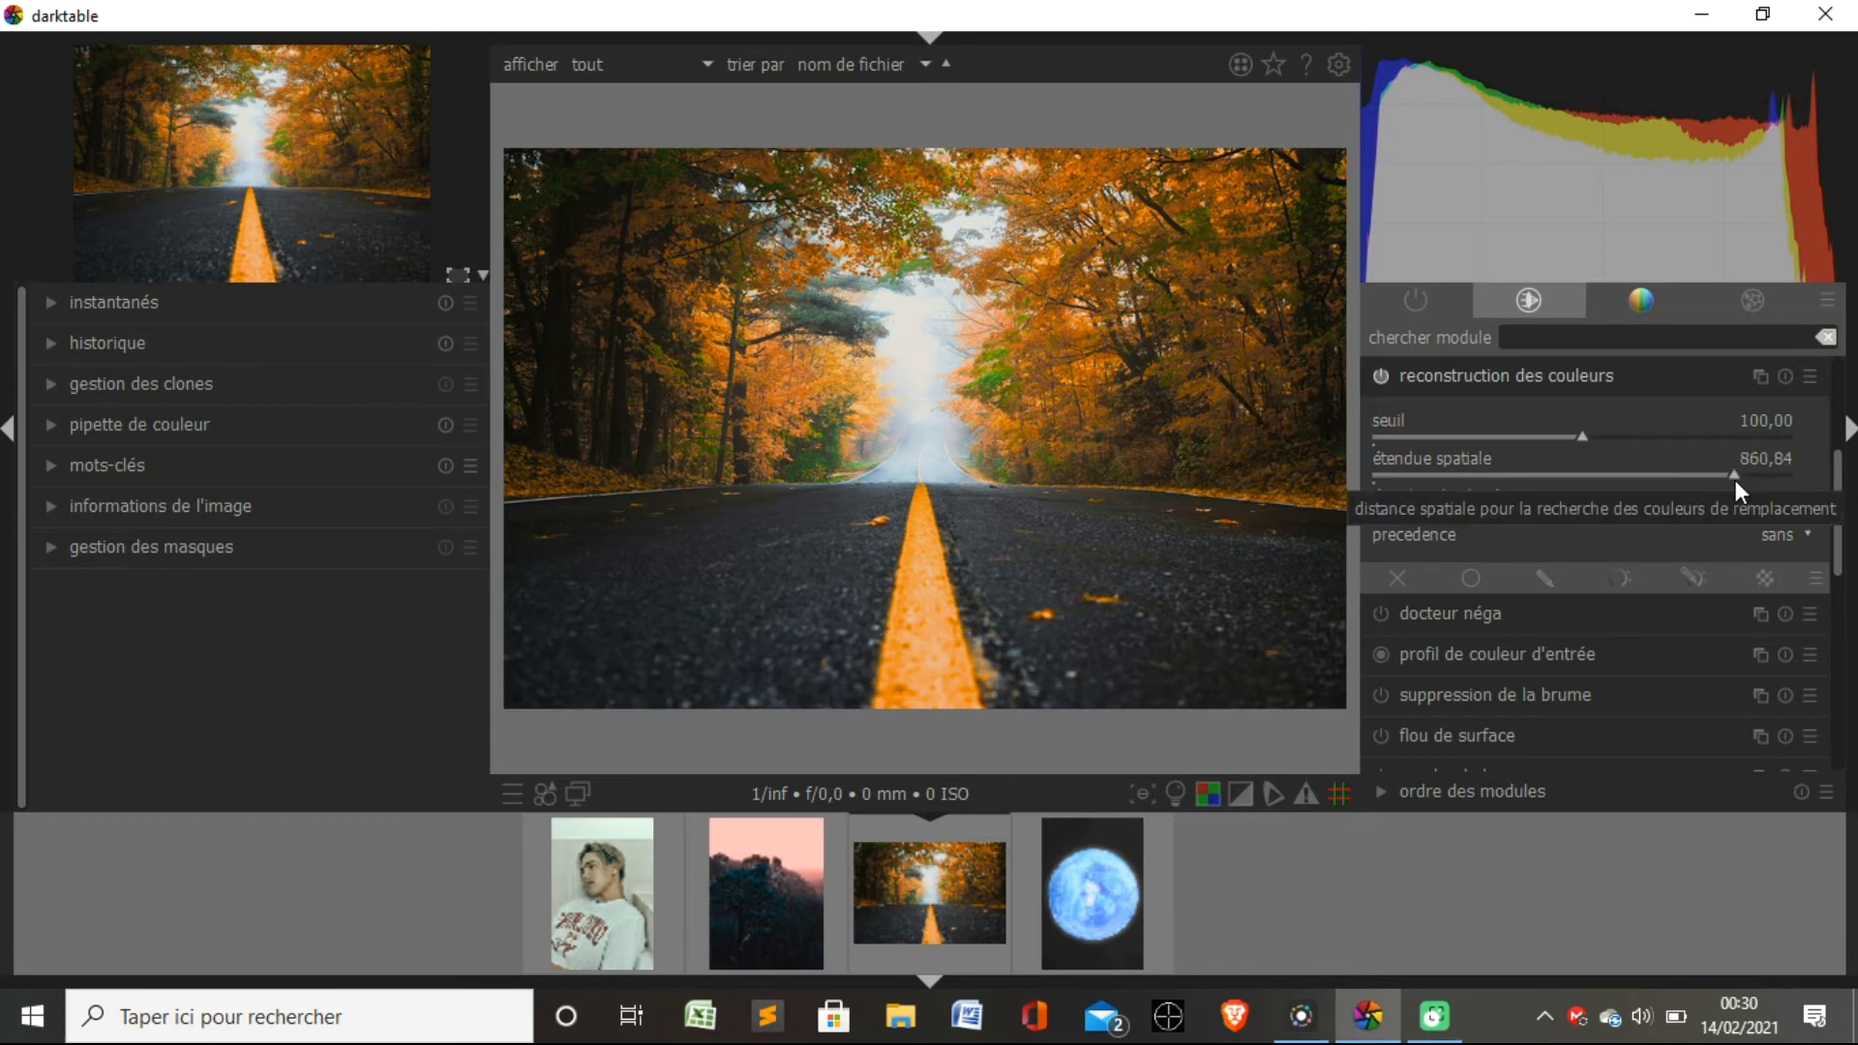
left_click_drag(1577, 436, 1769, 439)
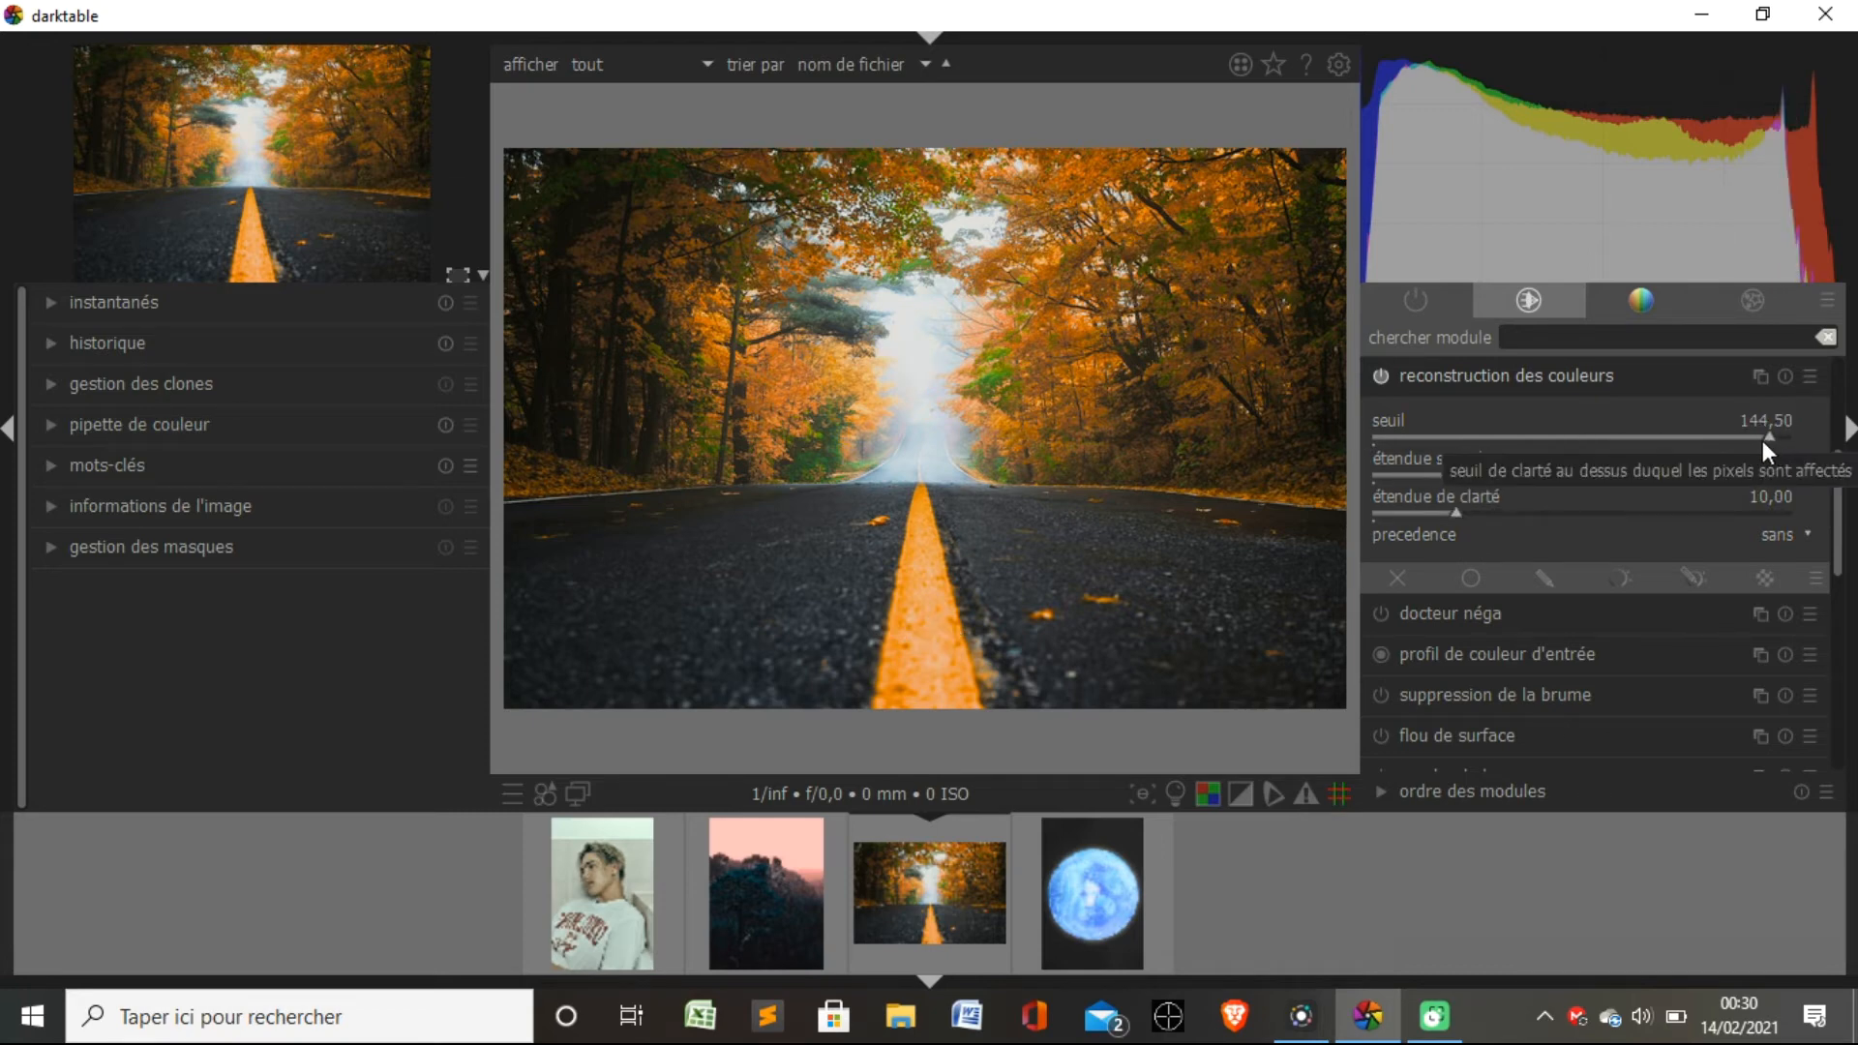
left_click_drag(1768, 433, 1835, 447)
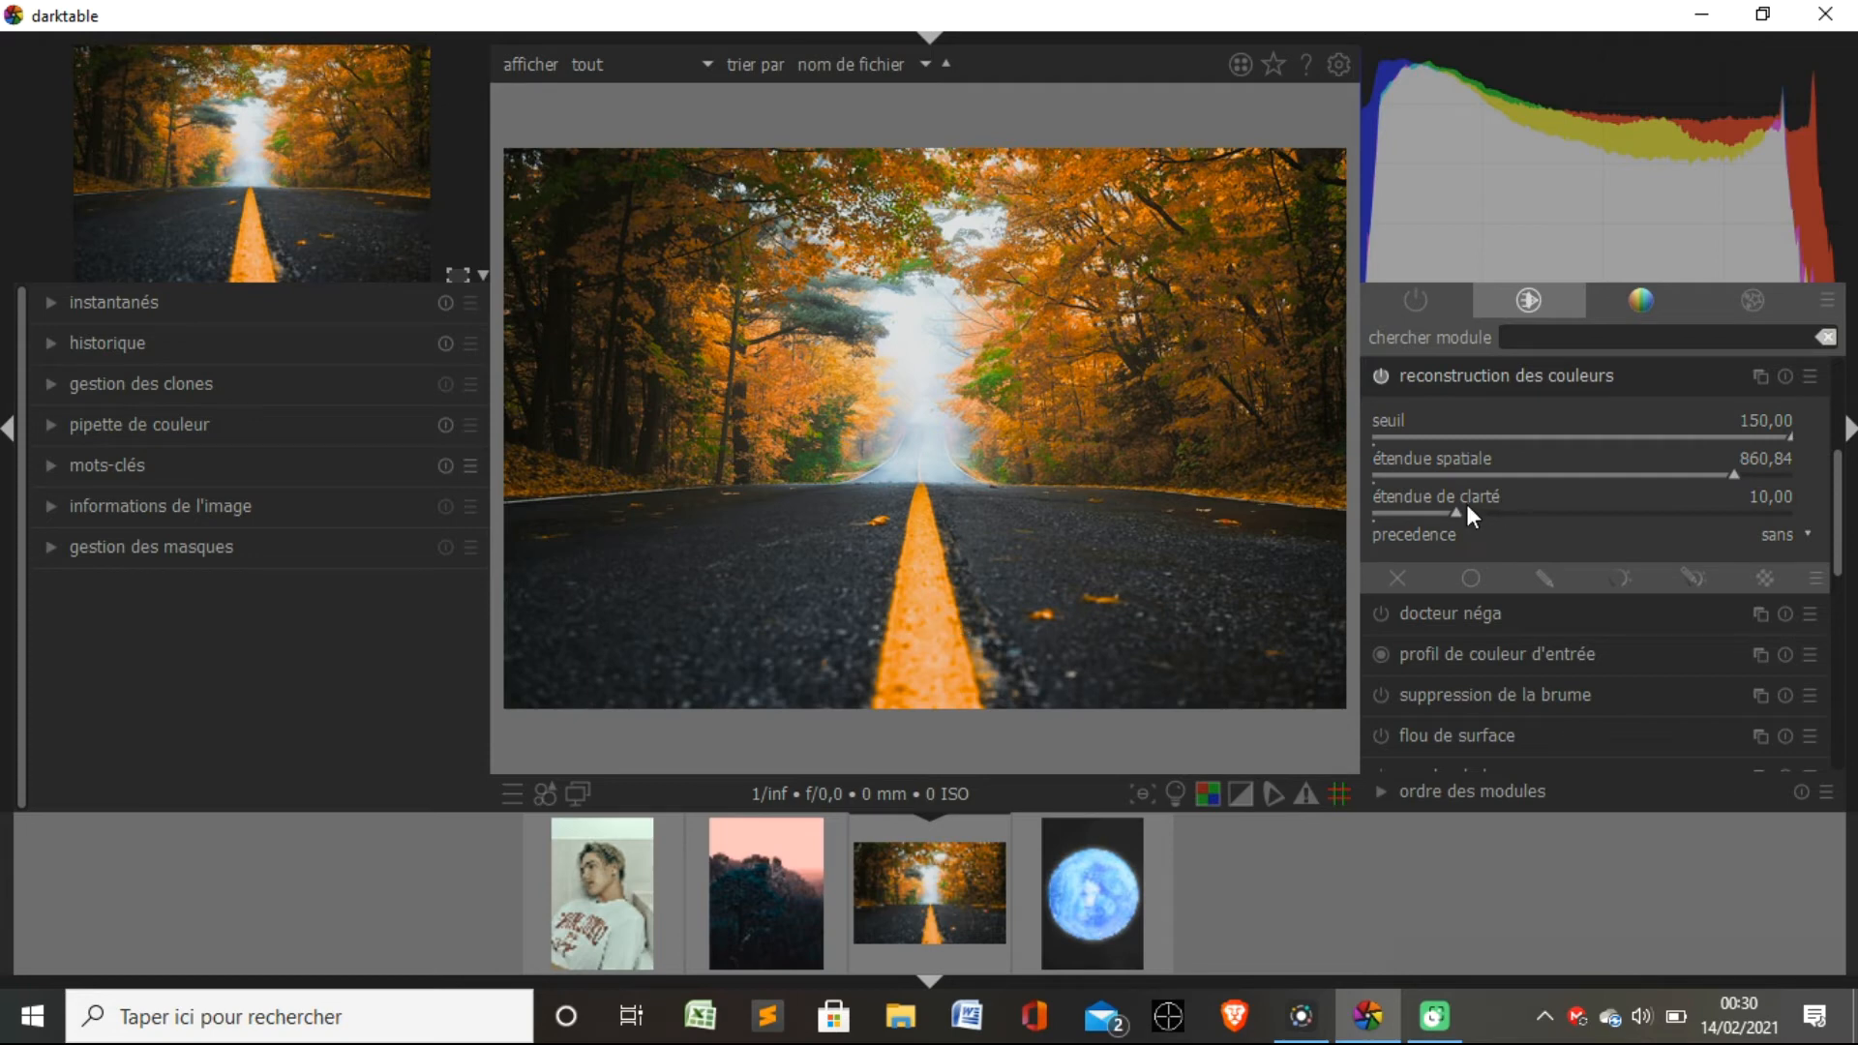
left_click_drag(1459, 507, 1792, 511)
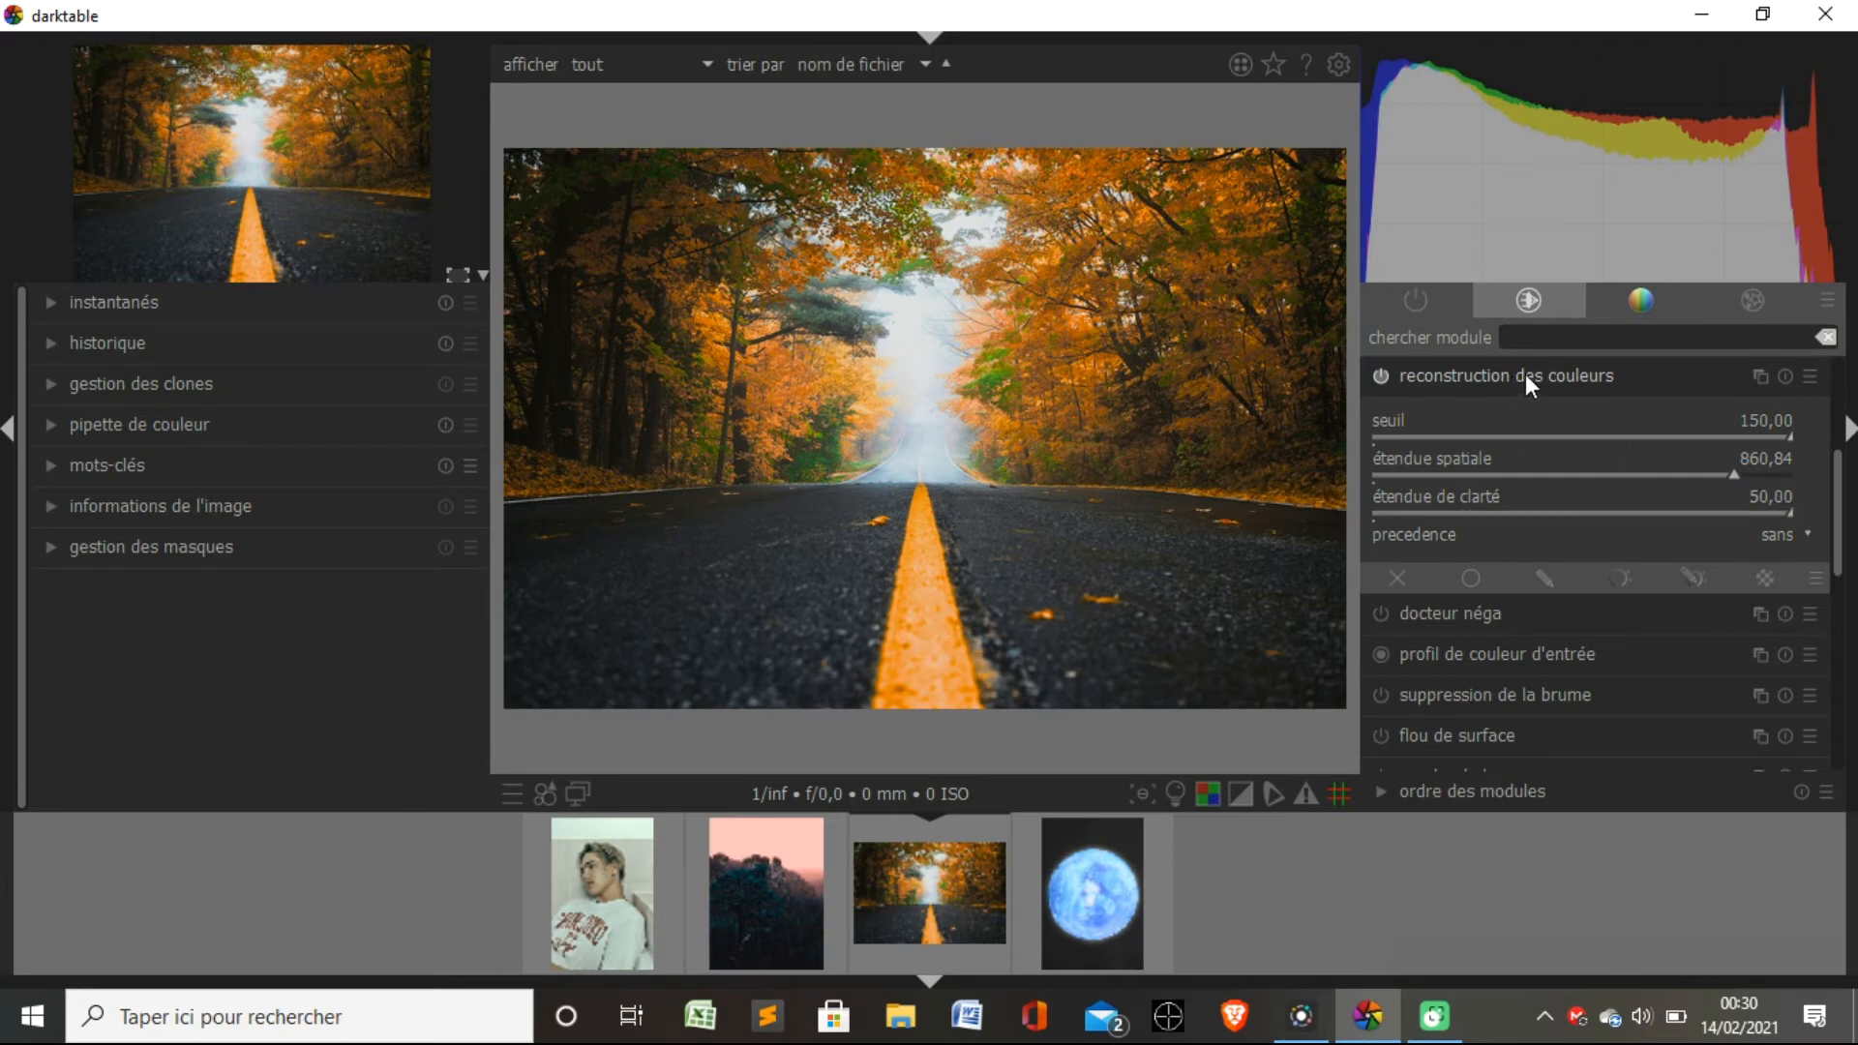
Inspect the radius and red, green and blue strength settings of the "flou de surface" module.
left_click_drag(1836, 536, 1837, 610)
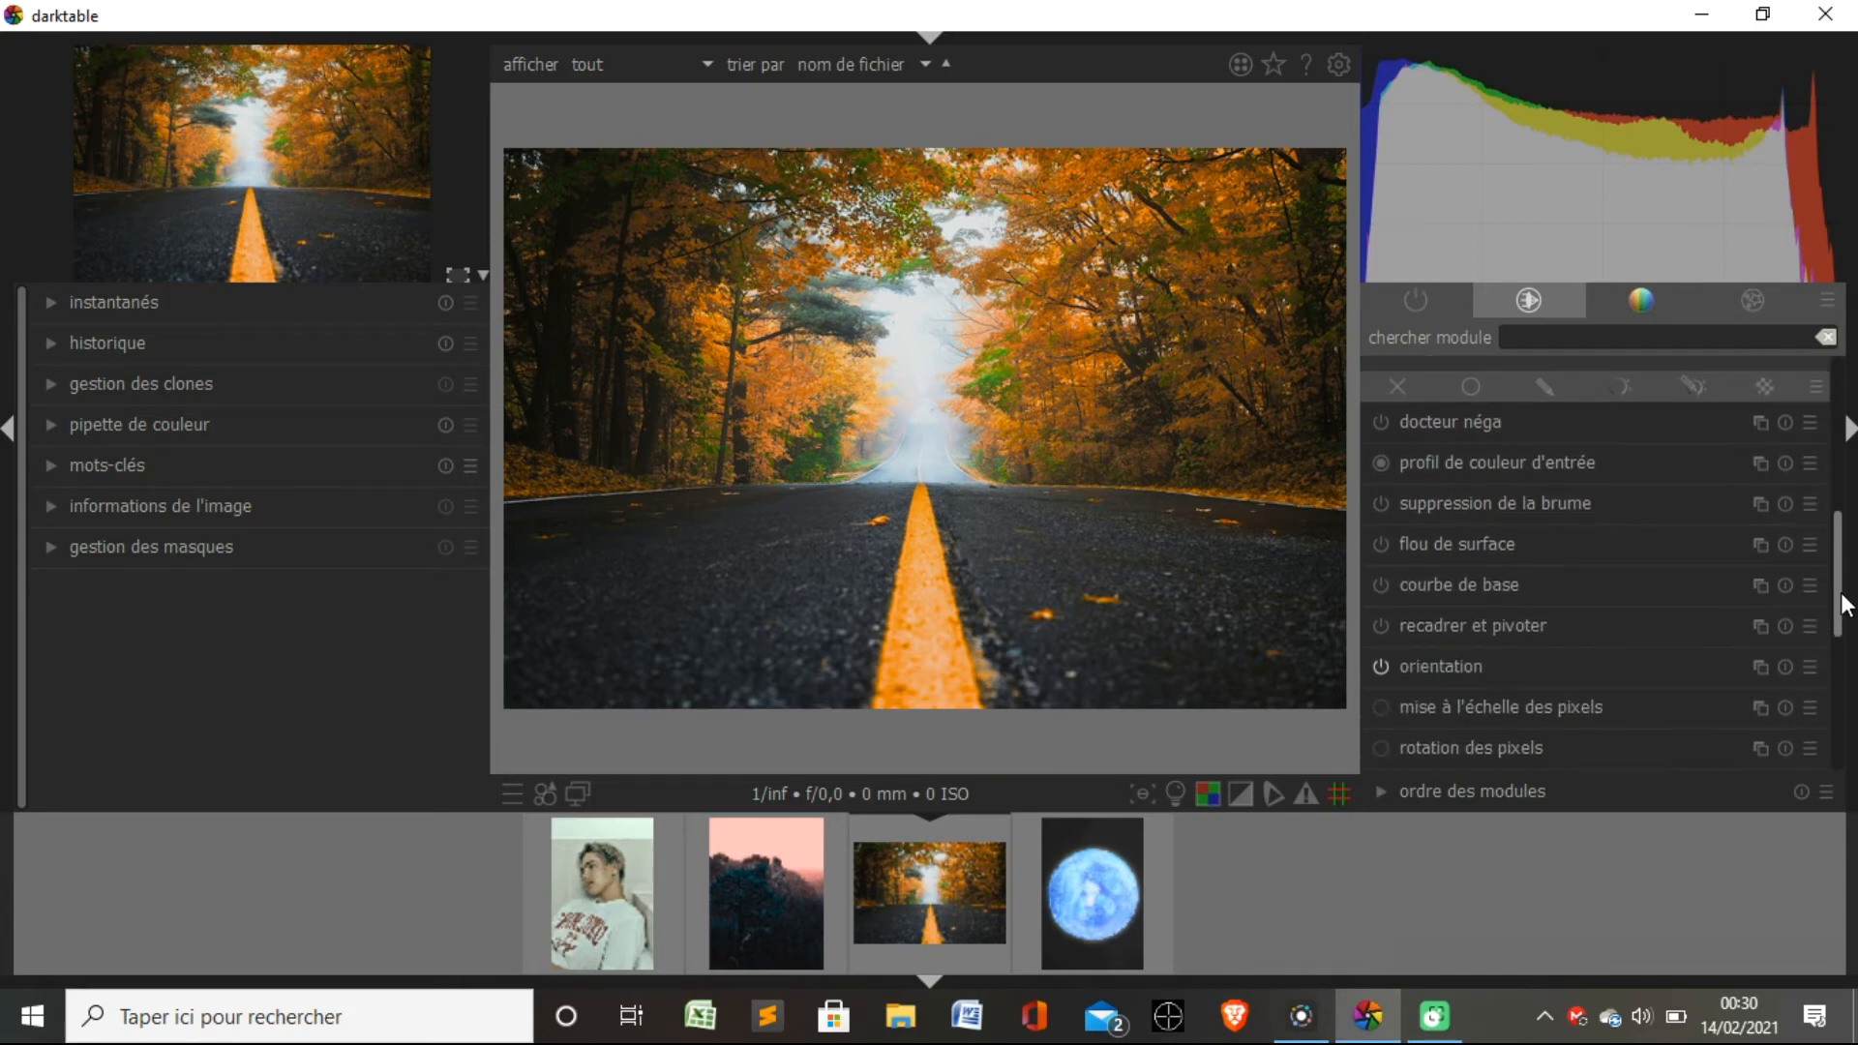
left_click(1486, 540)
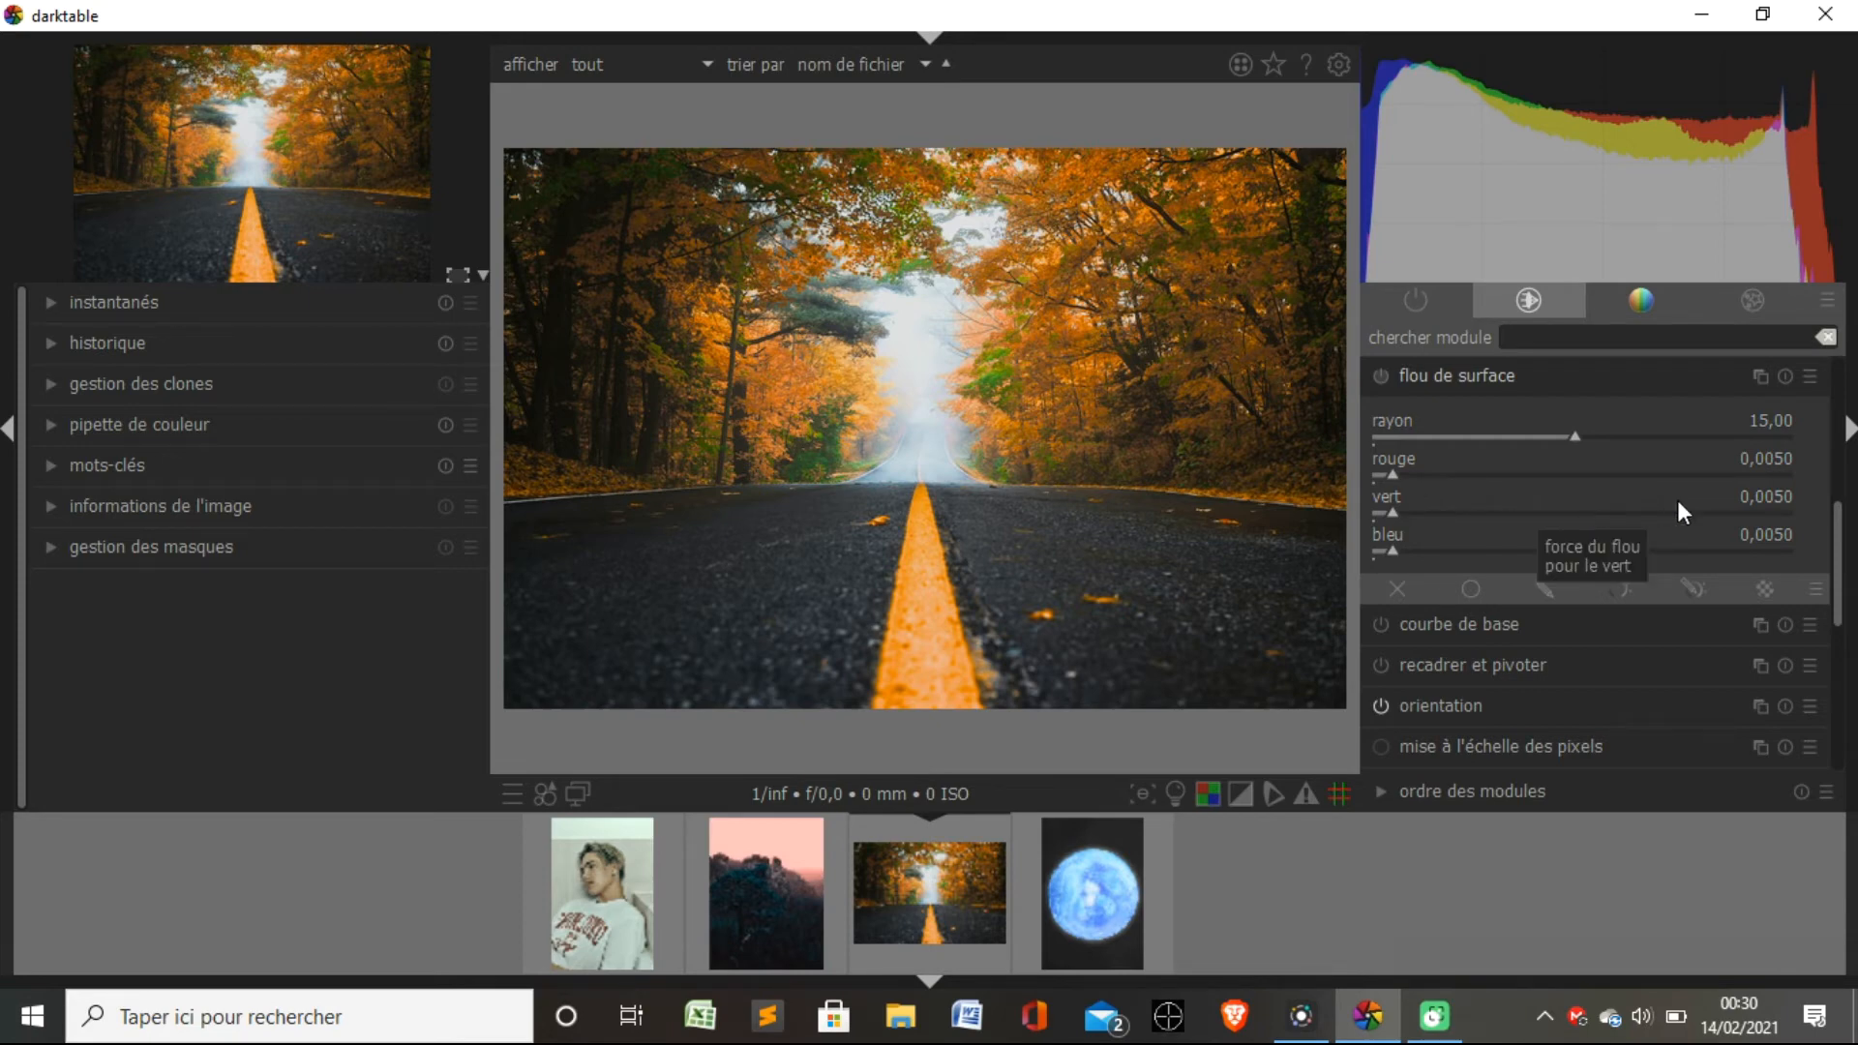
left_click_drag(1839, 600, 1846, 455)
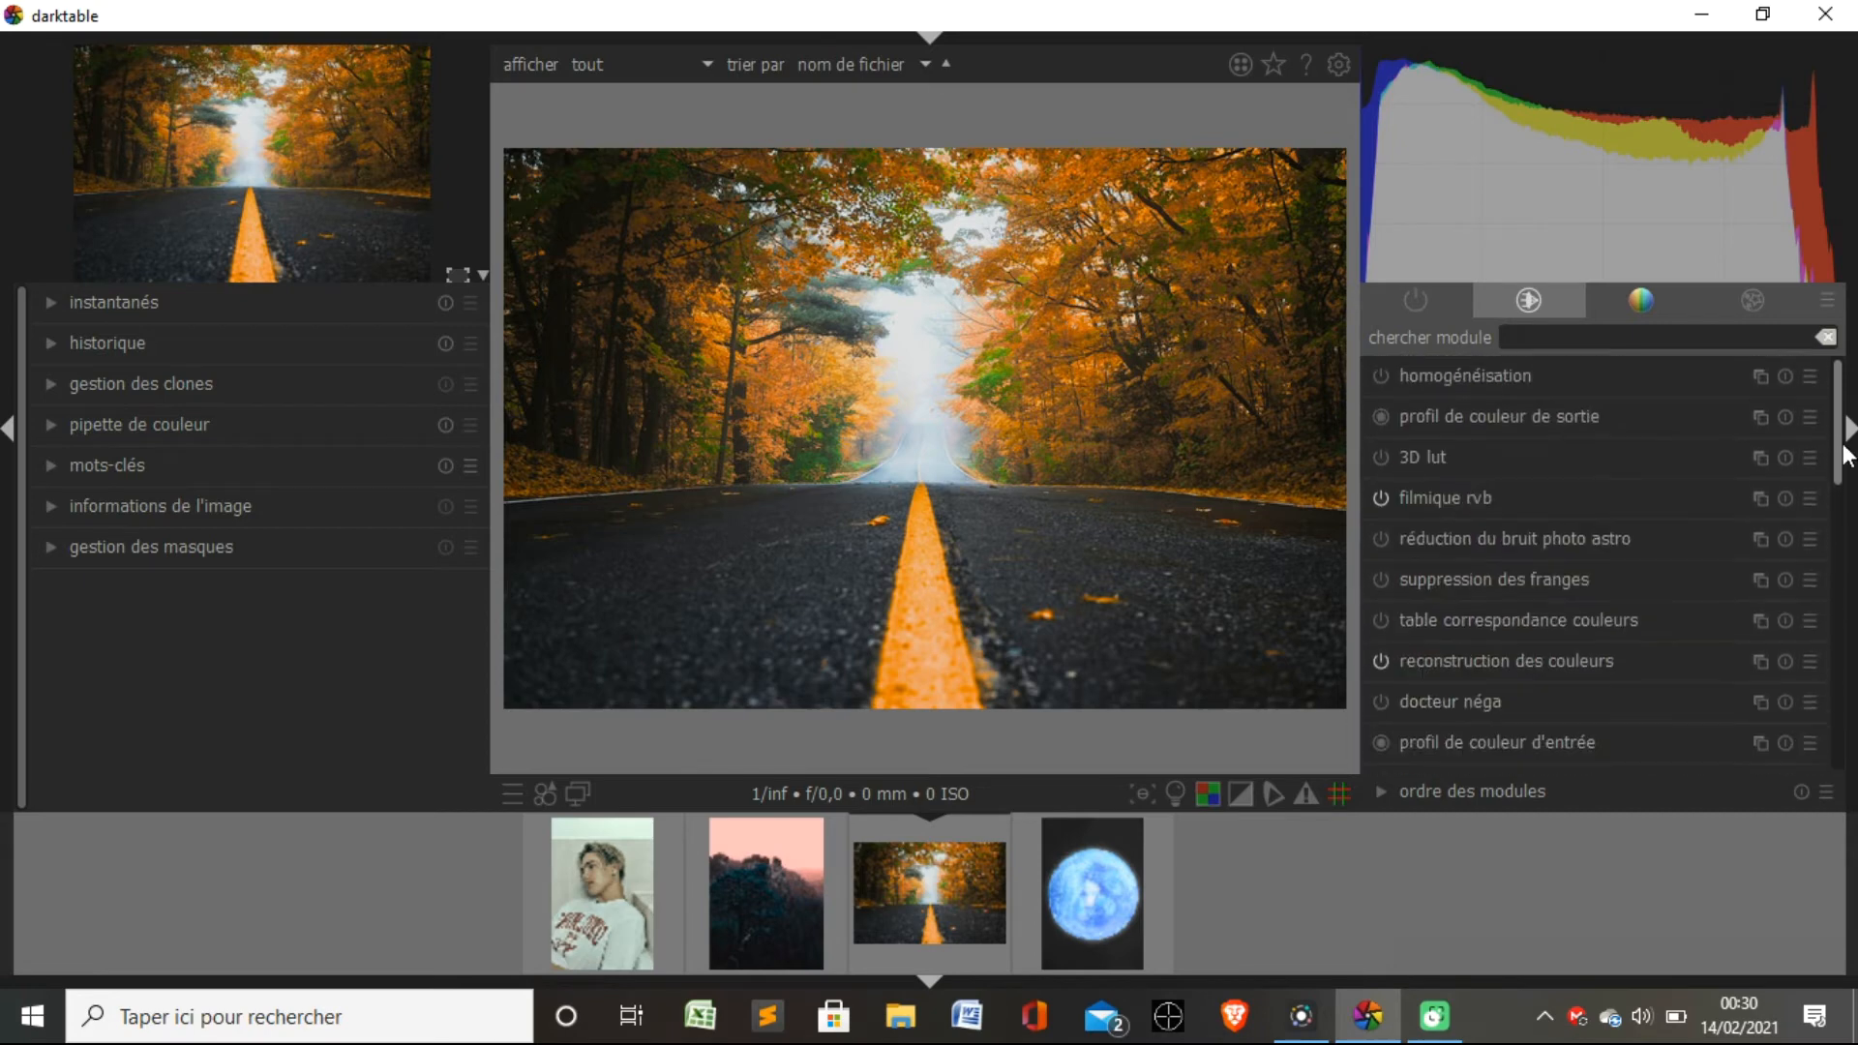
Apply the "velvia" color module to the road photo with force 98% and biais tons-moyens 0,00.
left_click(1642, 303)
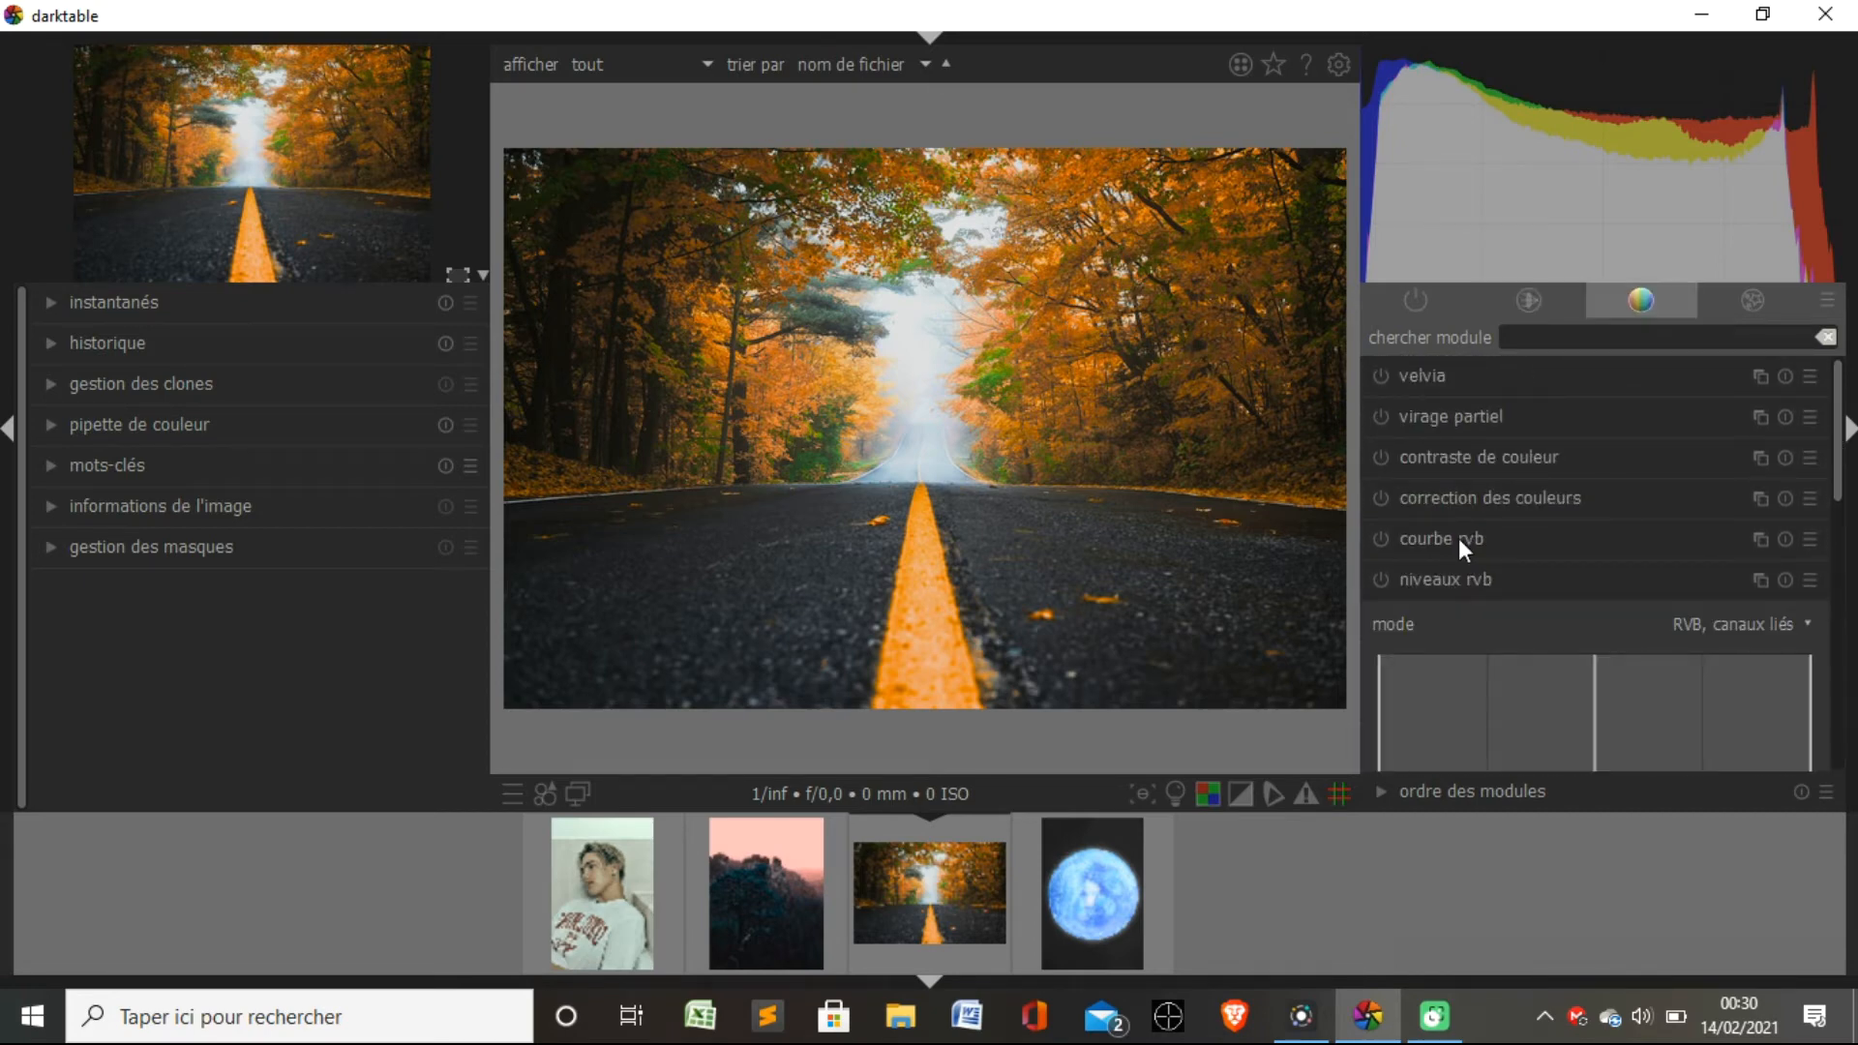
left_click(1416, 373)
left_click_drag(1475, 438, 1785, 451)
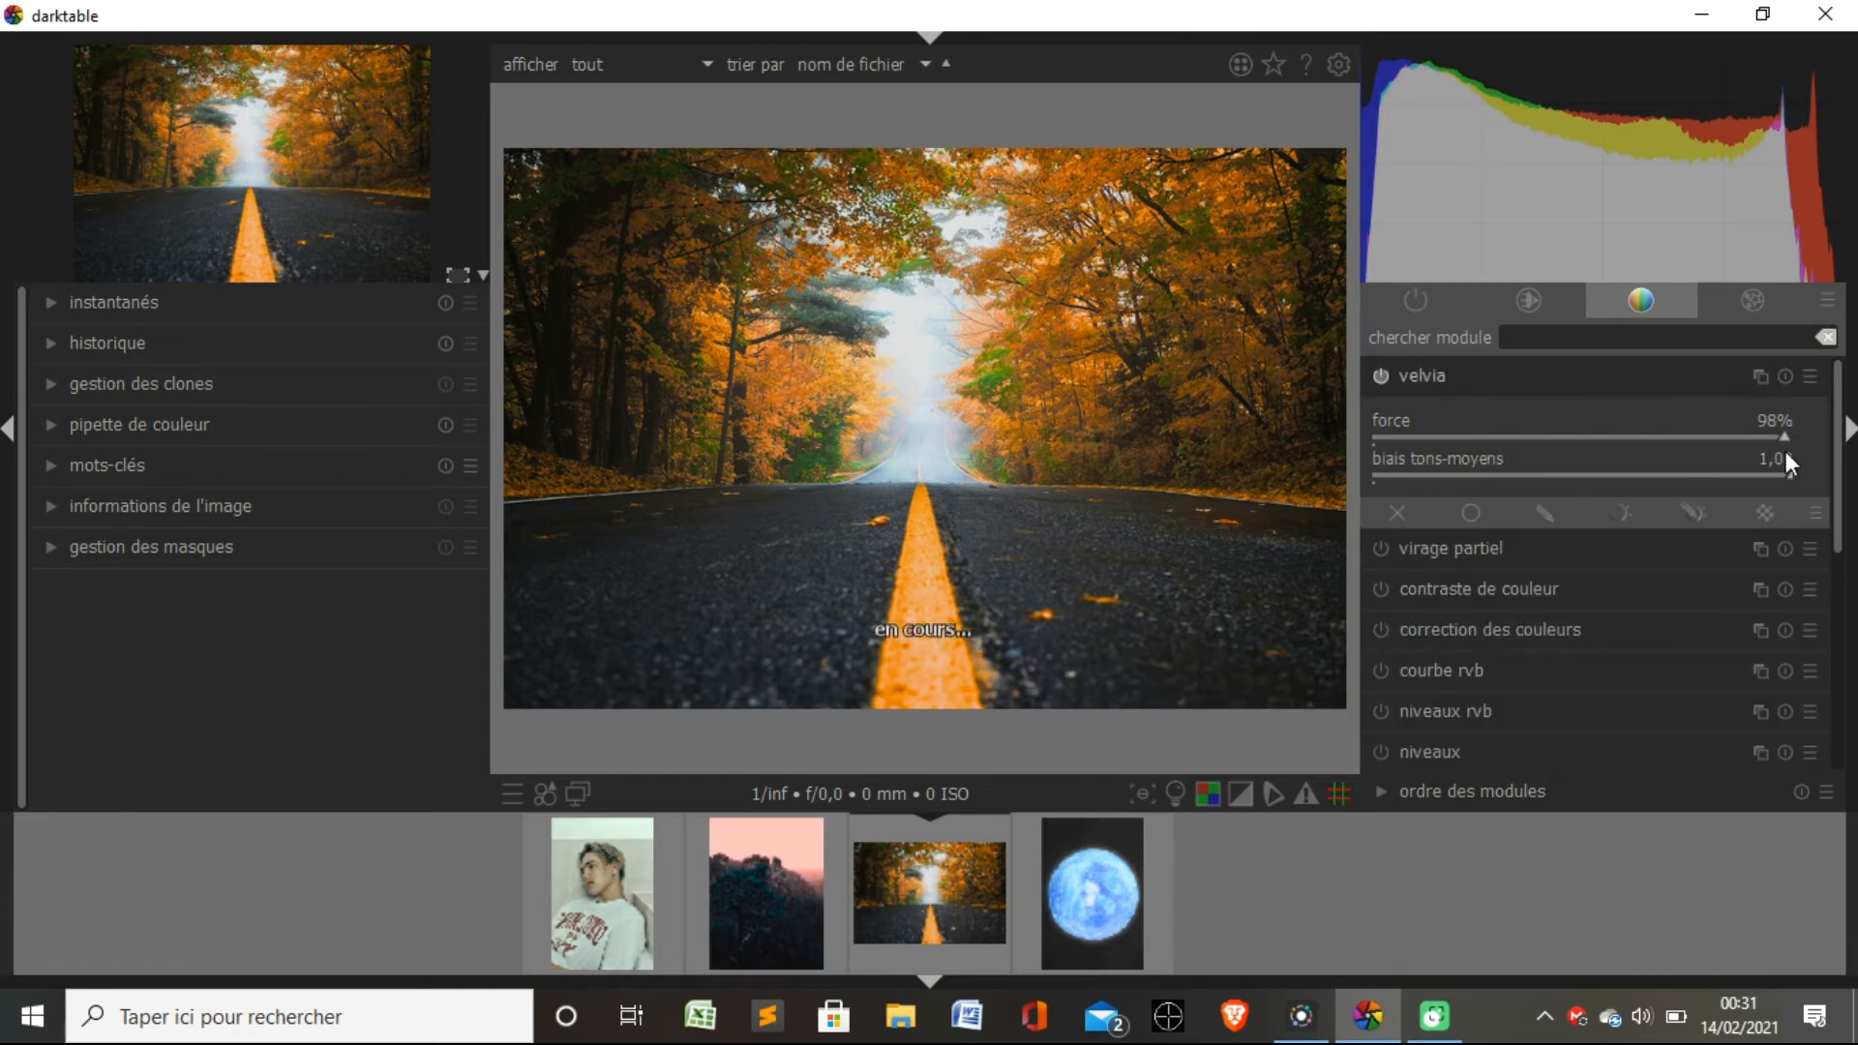
left_click(1617, 471)
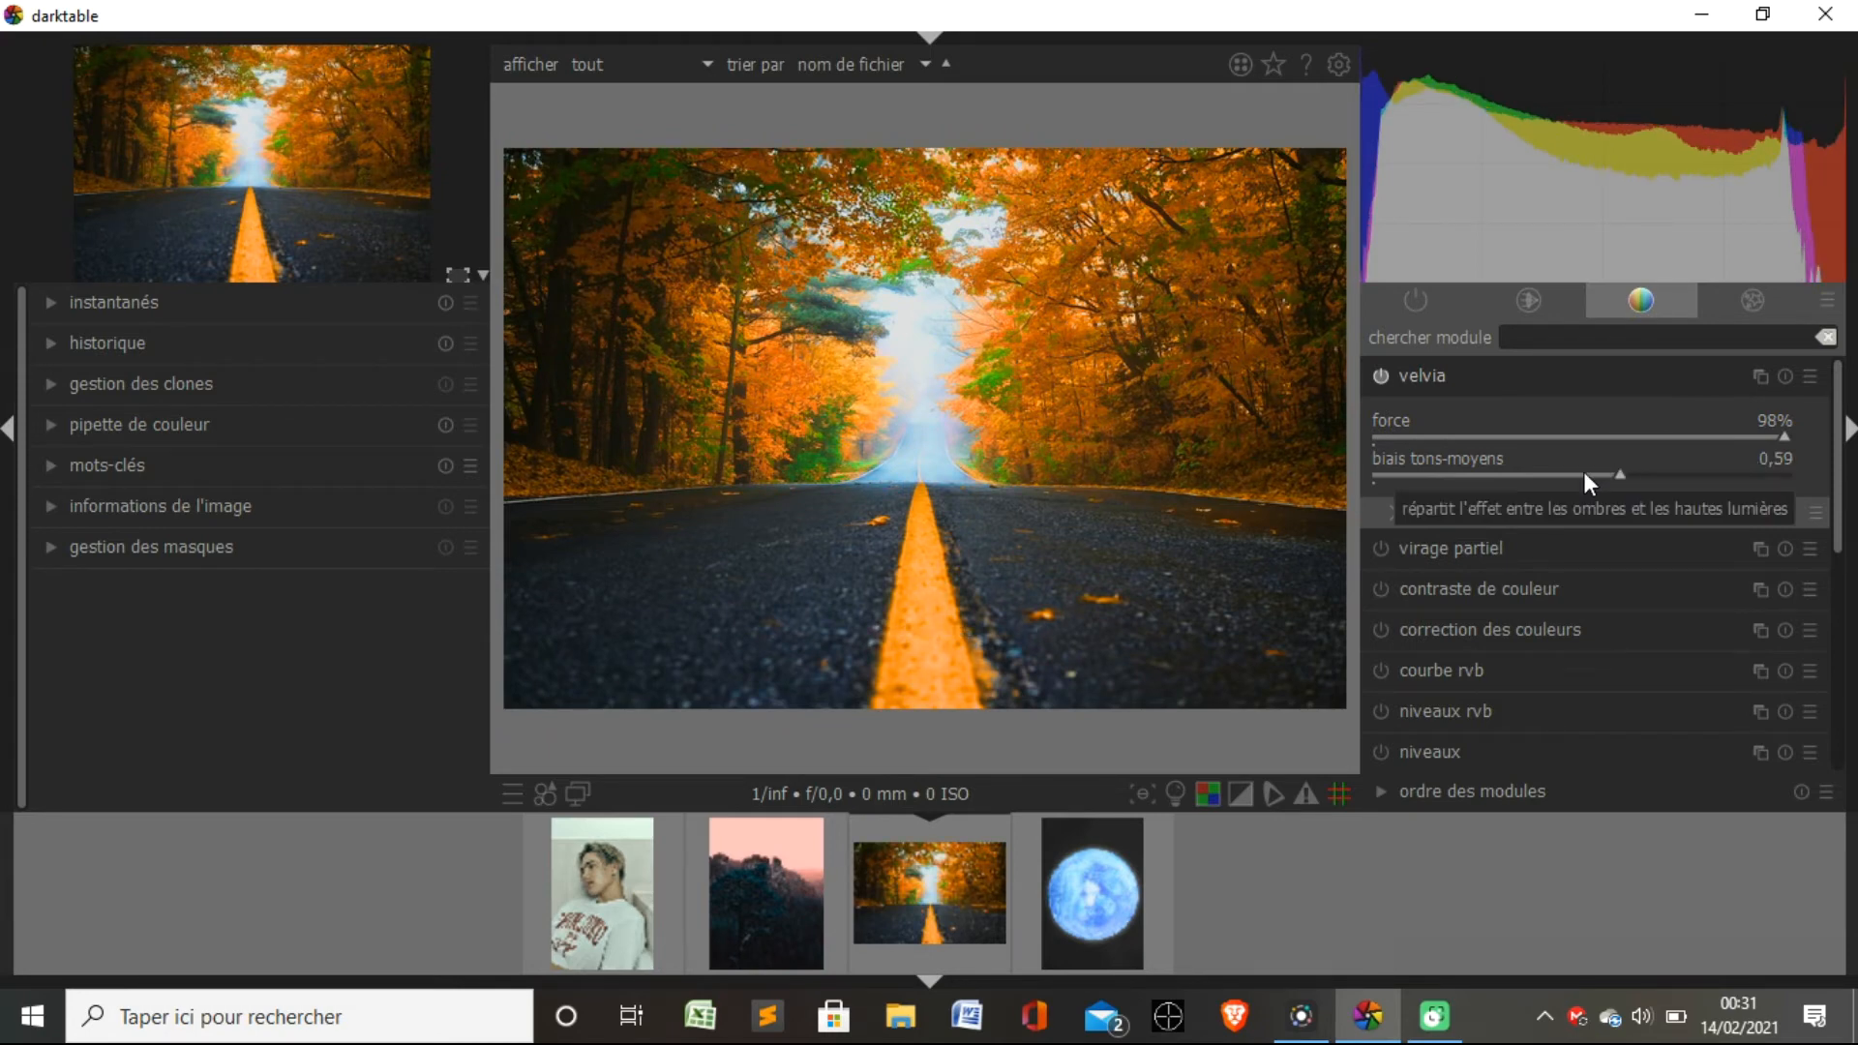
left_click(1583, 474)
left_click(1459, 473)
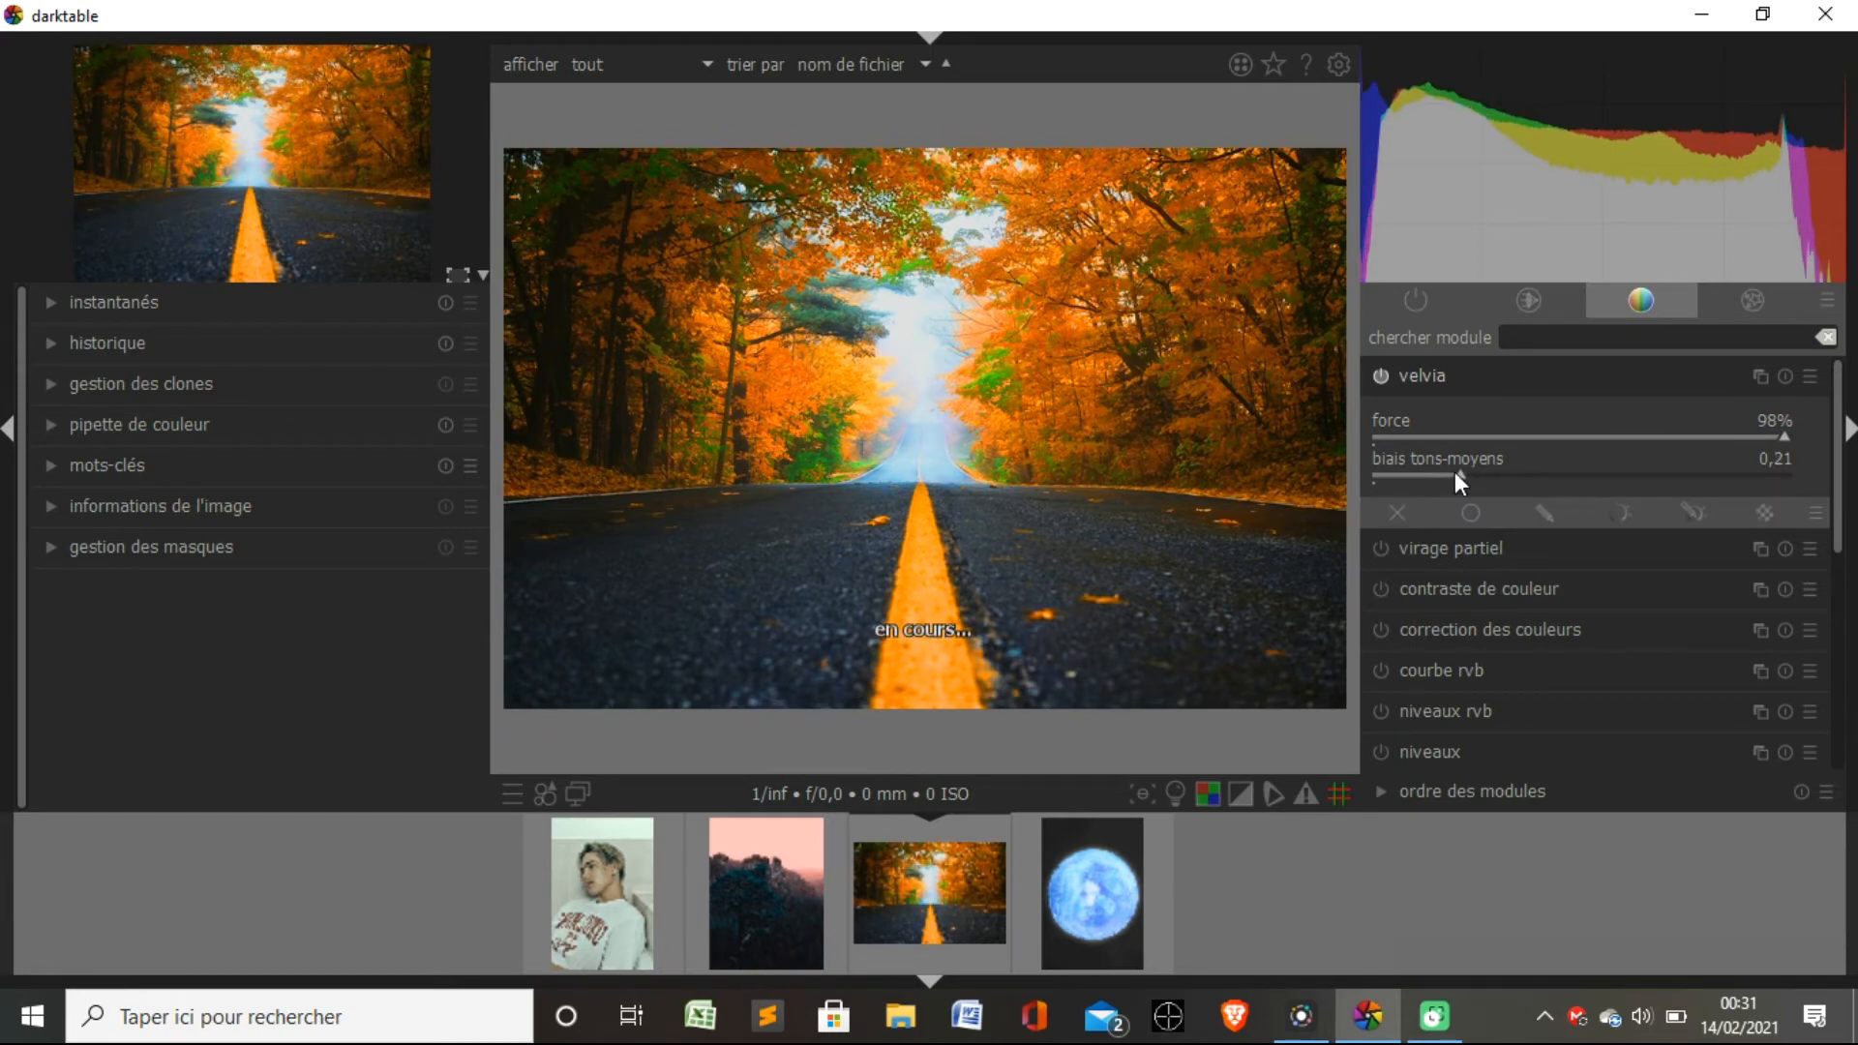
left_click(1402, 473)
left_click(1389, 473)
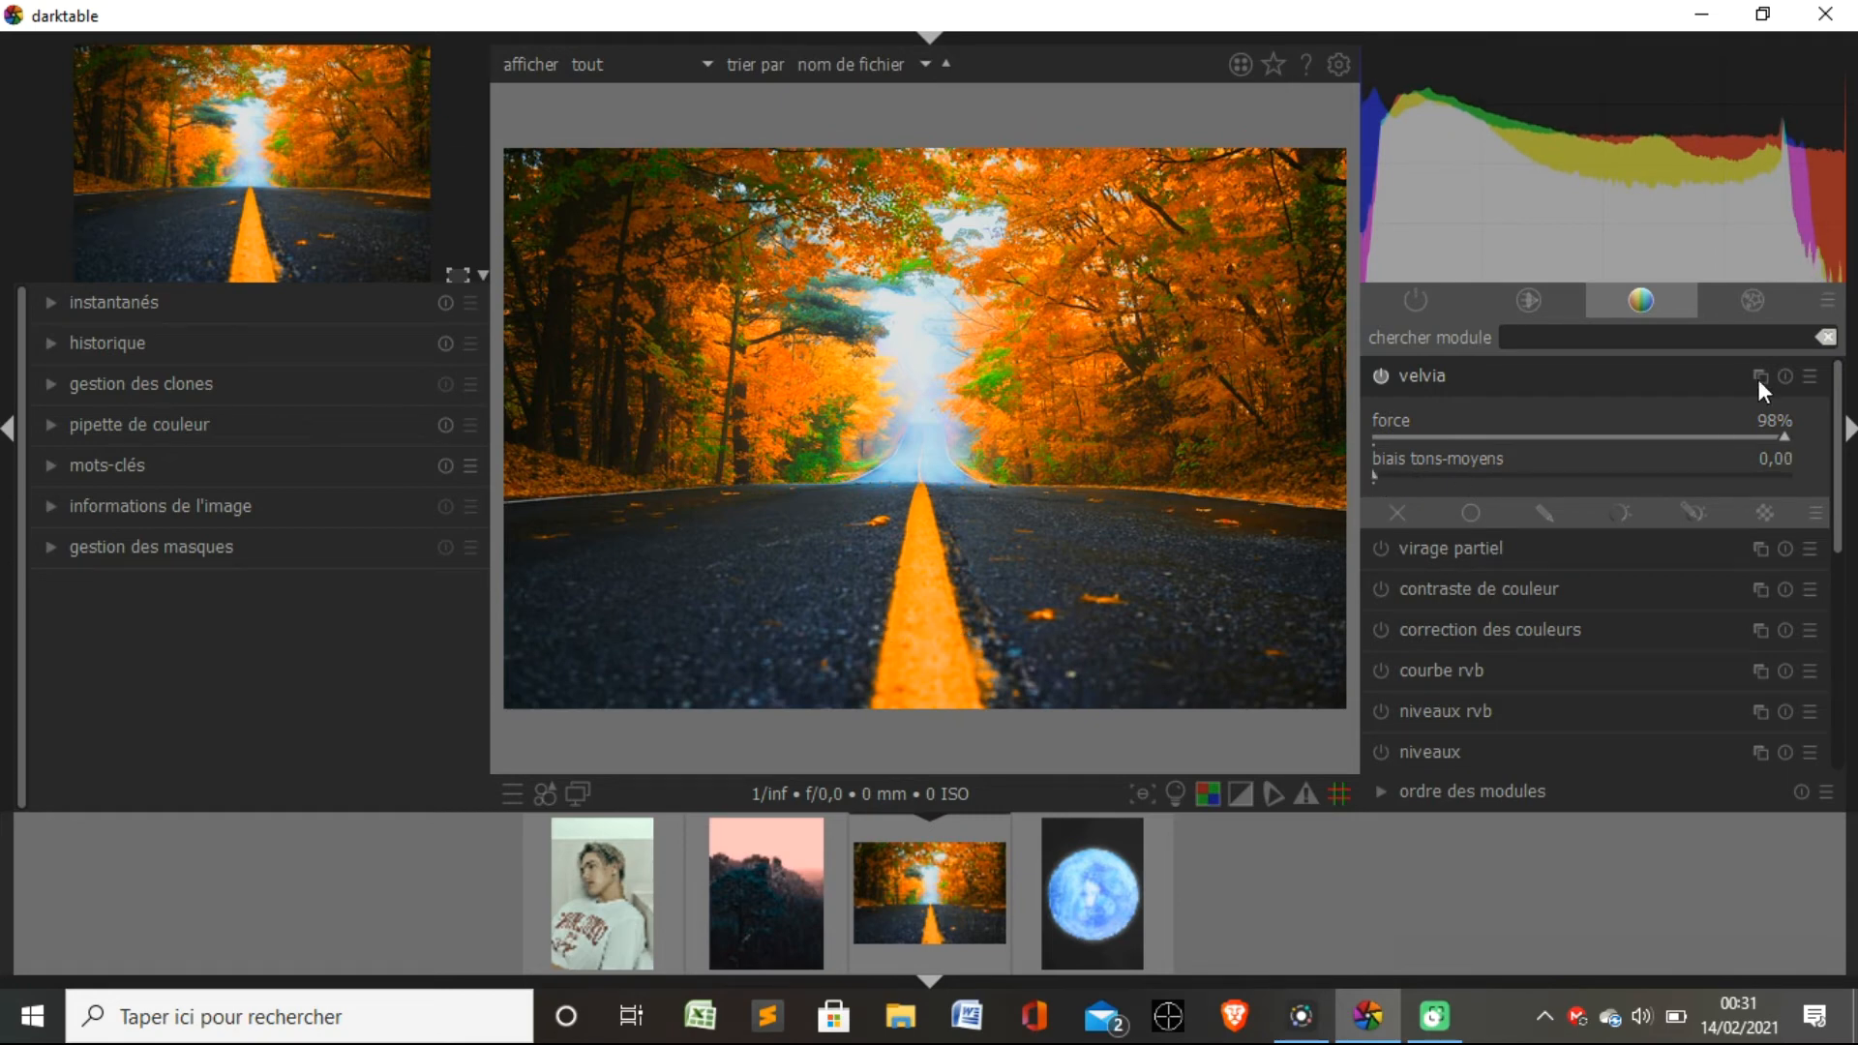
Apply "virage partiel" with the shadows' teinte at 0,65 and saturation at 0,92 for a blue tint.
left_click(1500, 548)
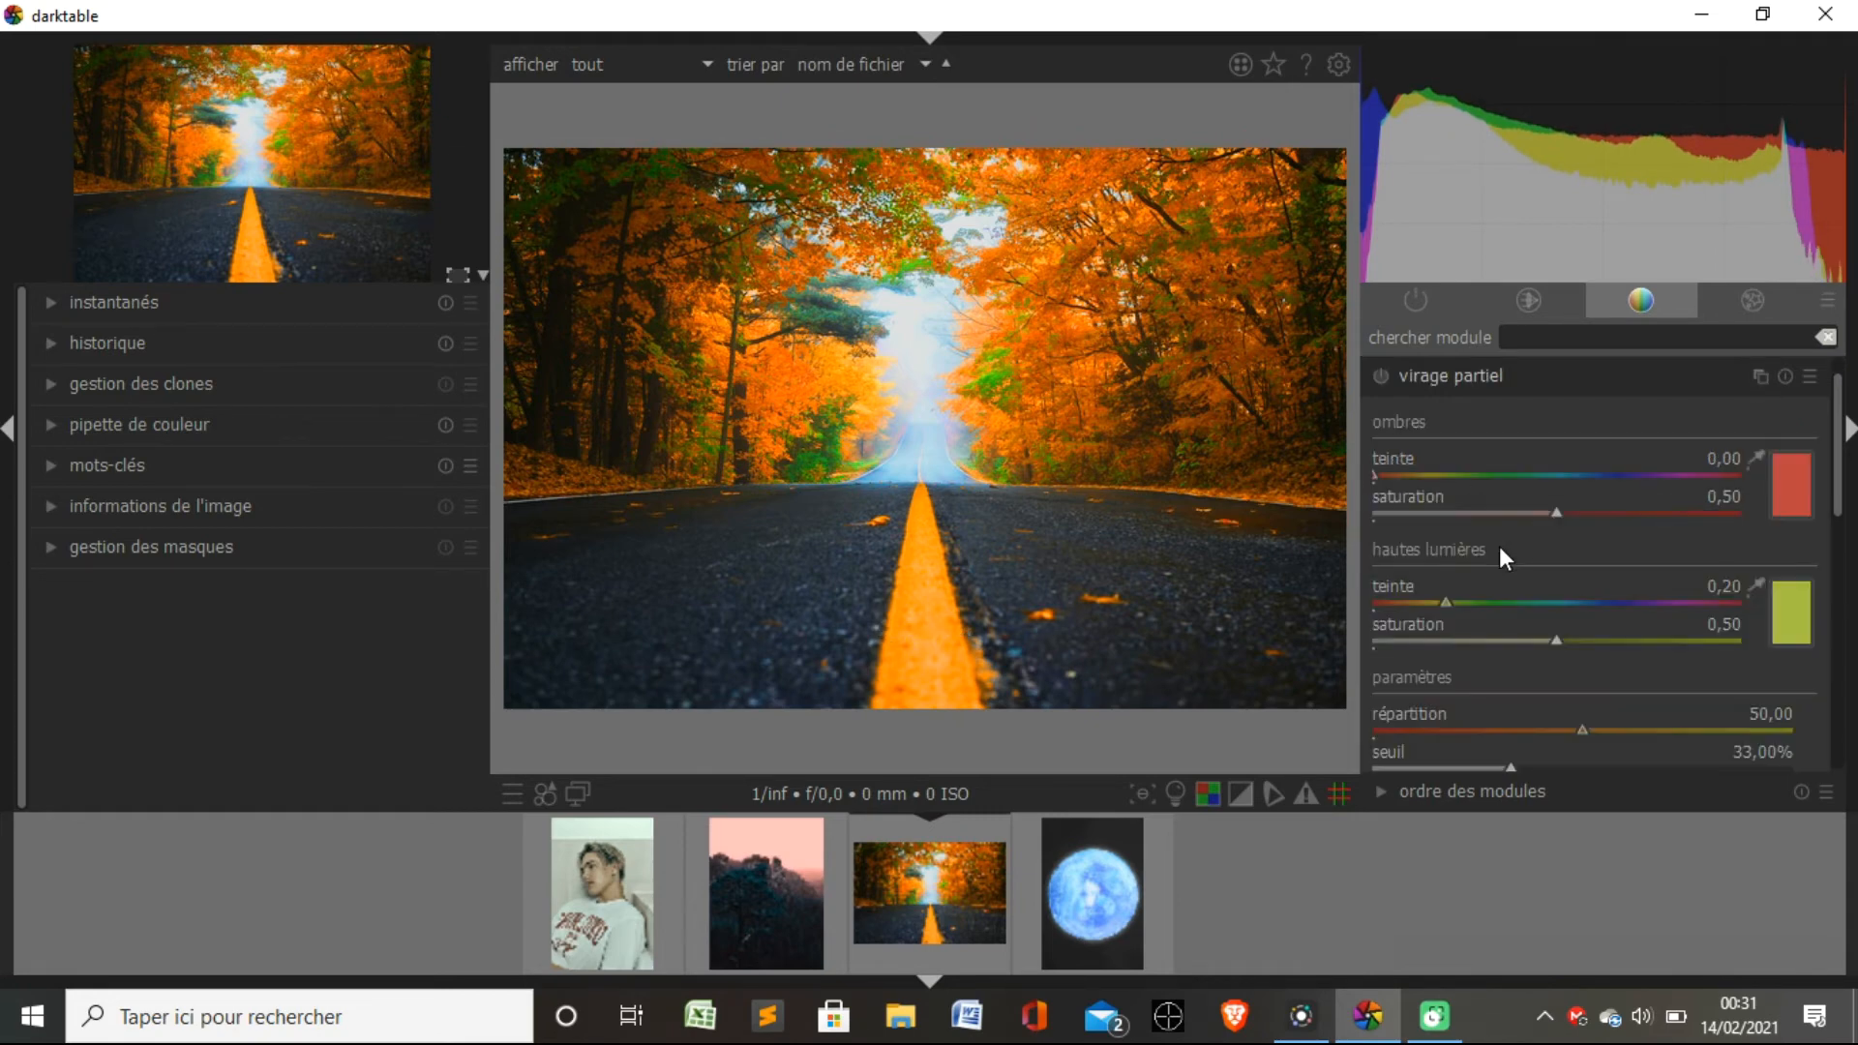
left_click(1393, 474)
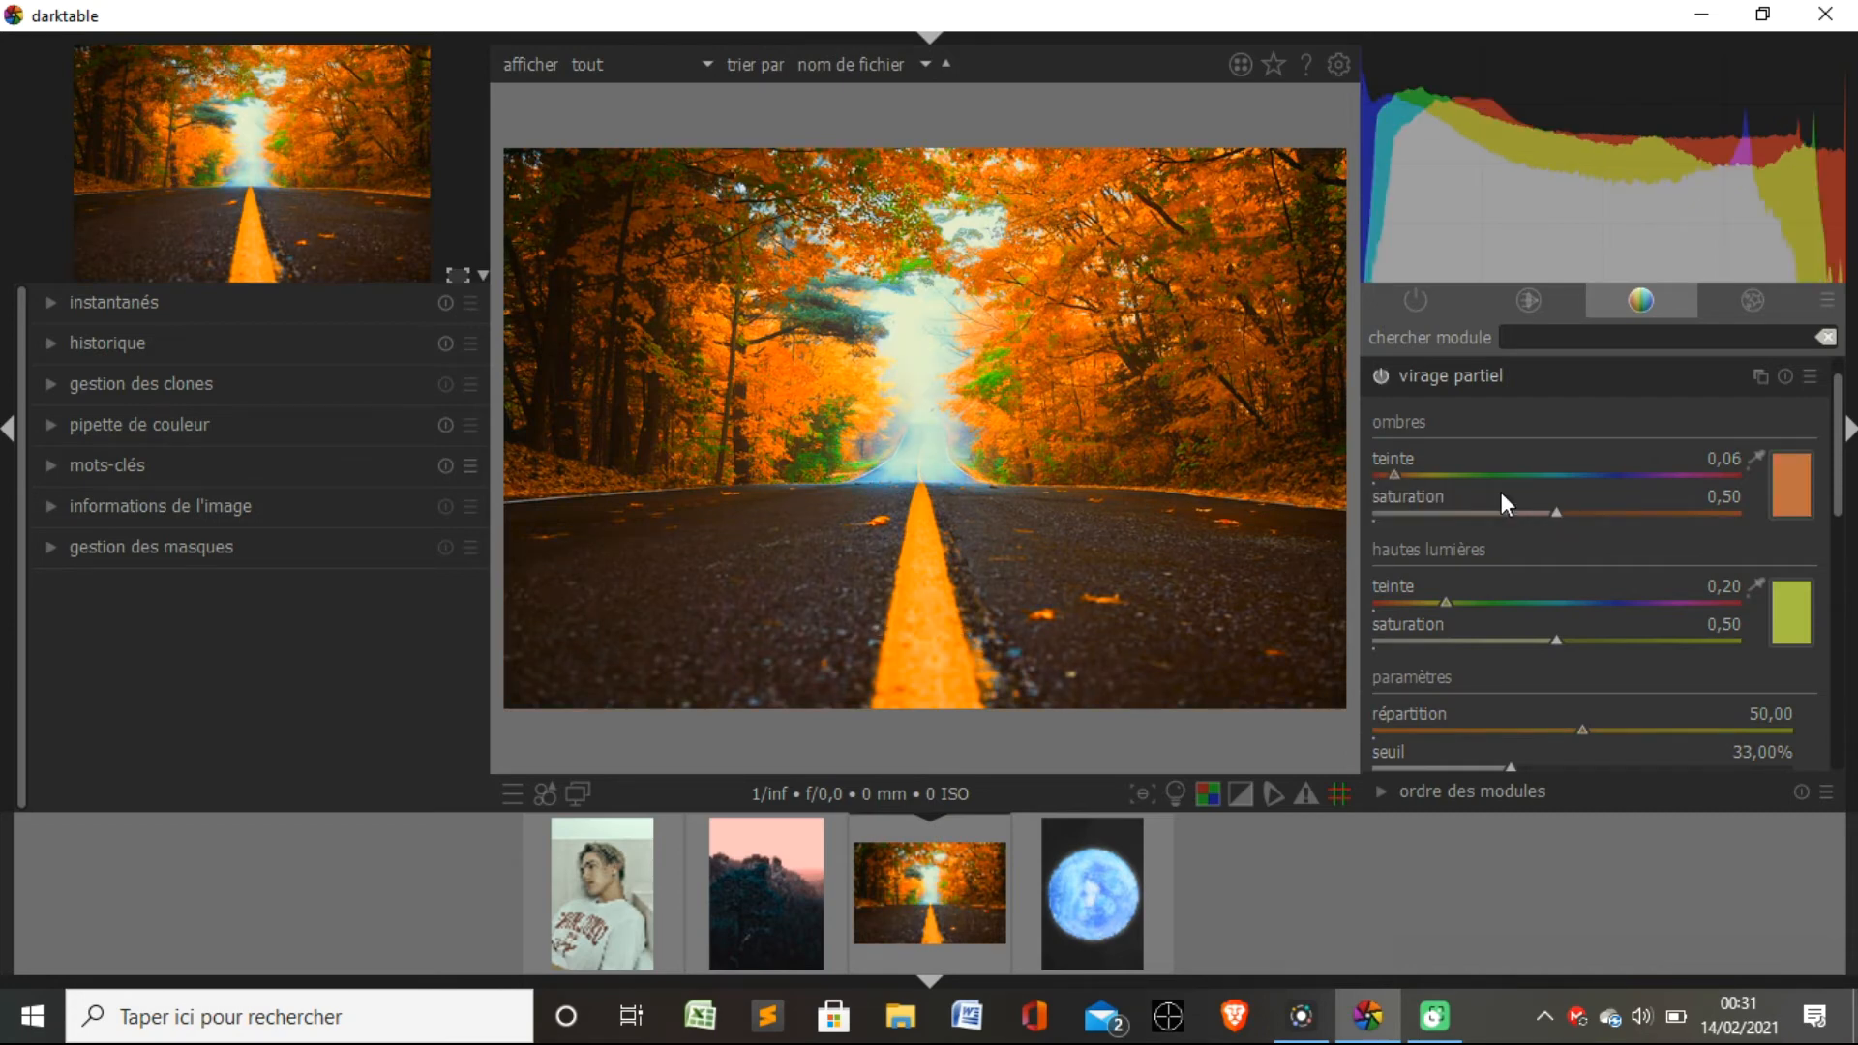
left_click_drag(1556, 511, 1712, 511)
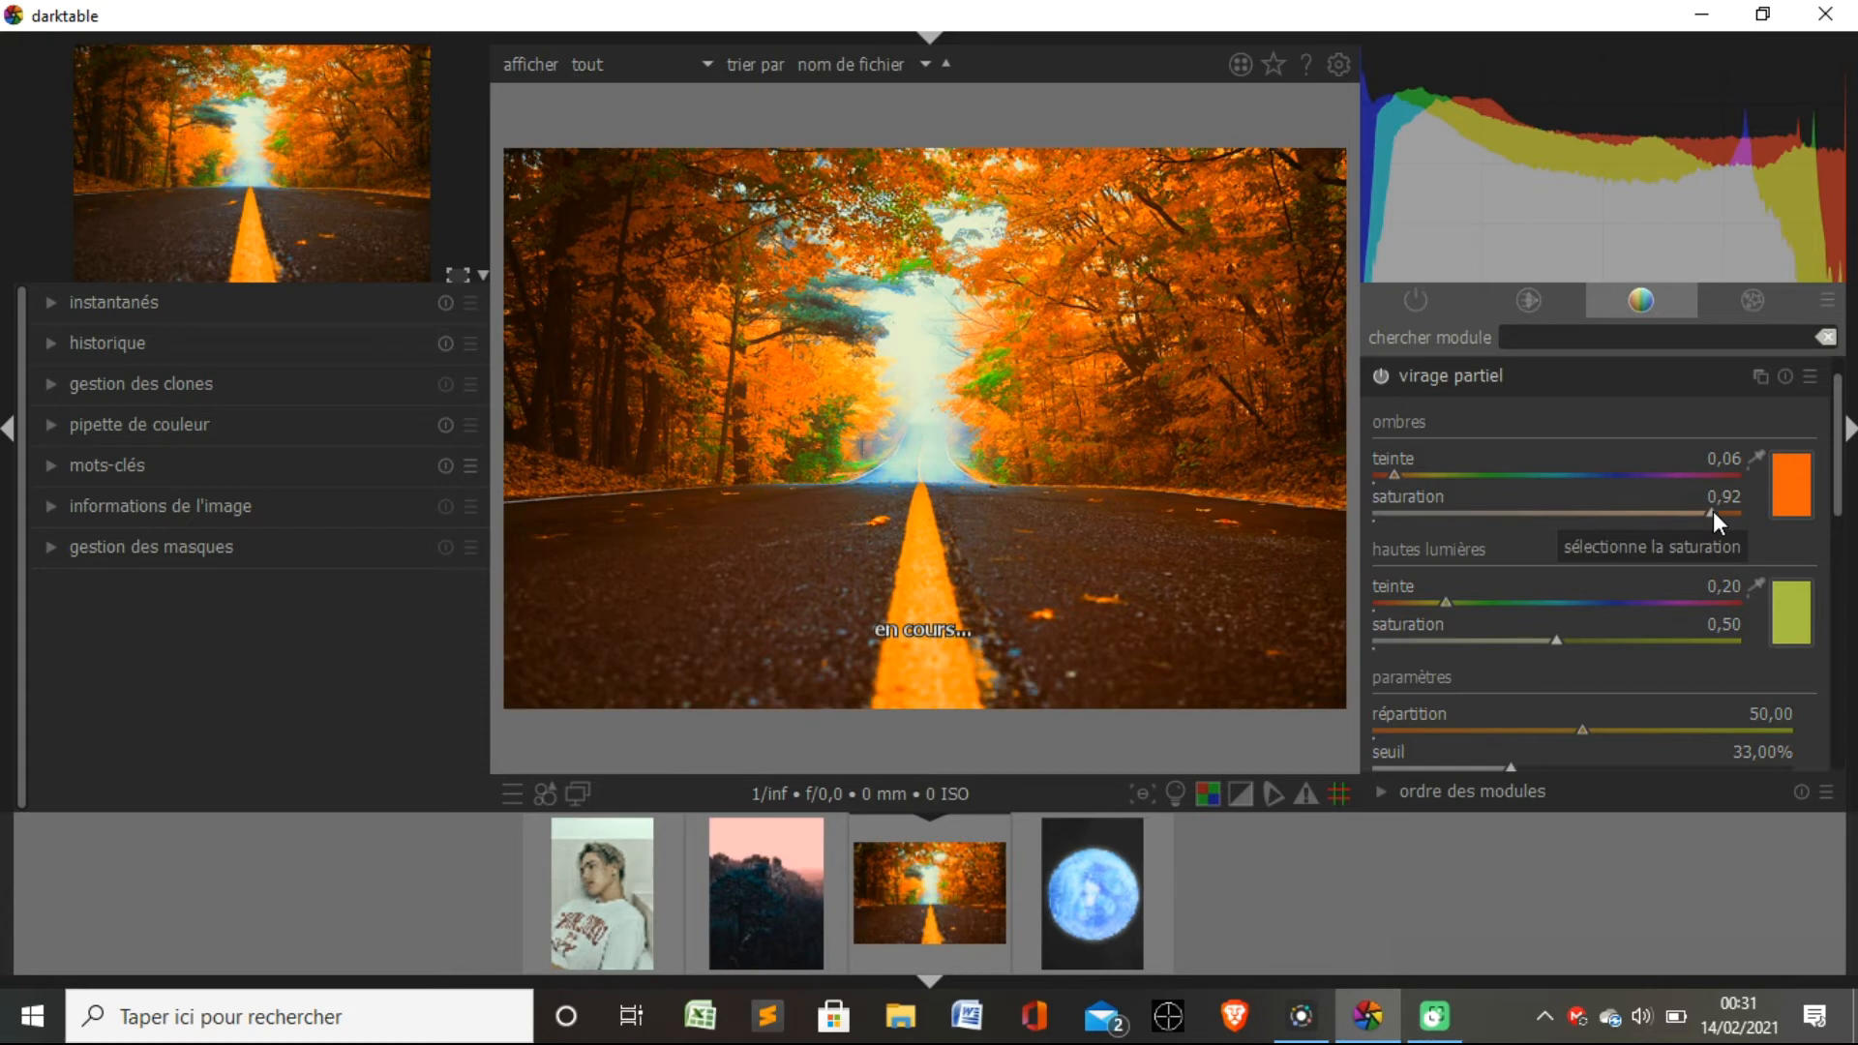
left_click(1501, 474)
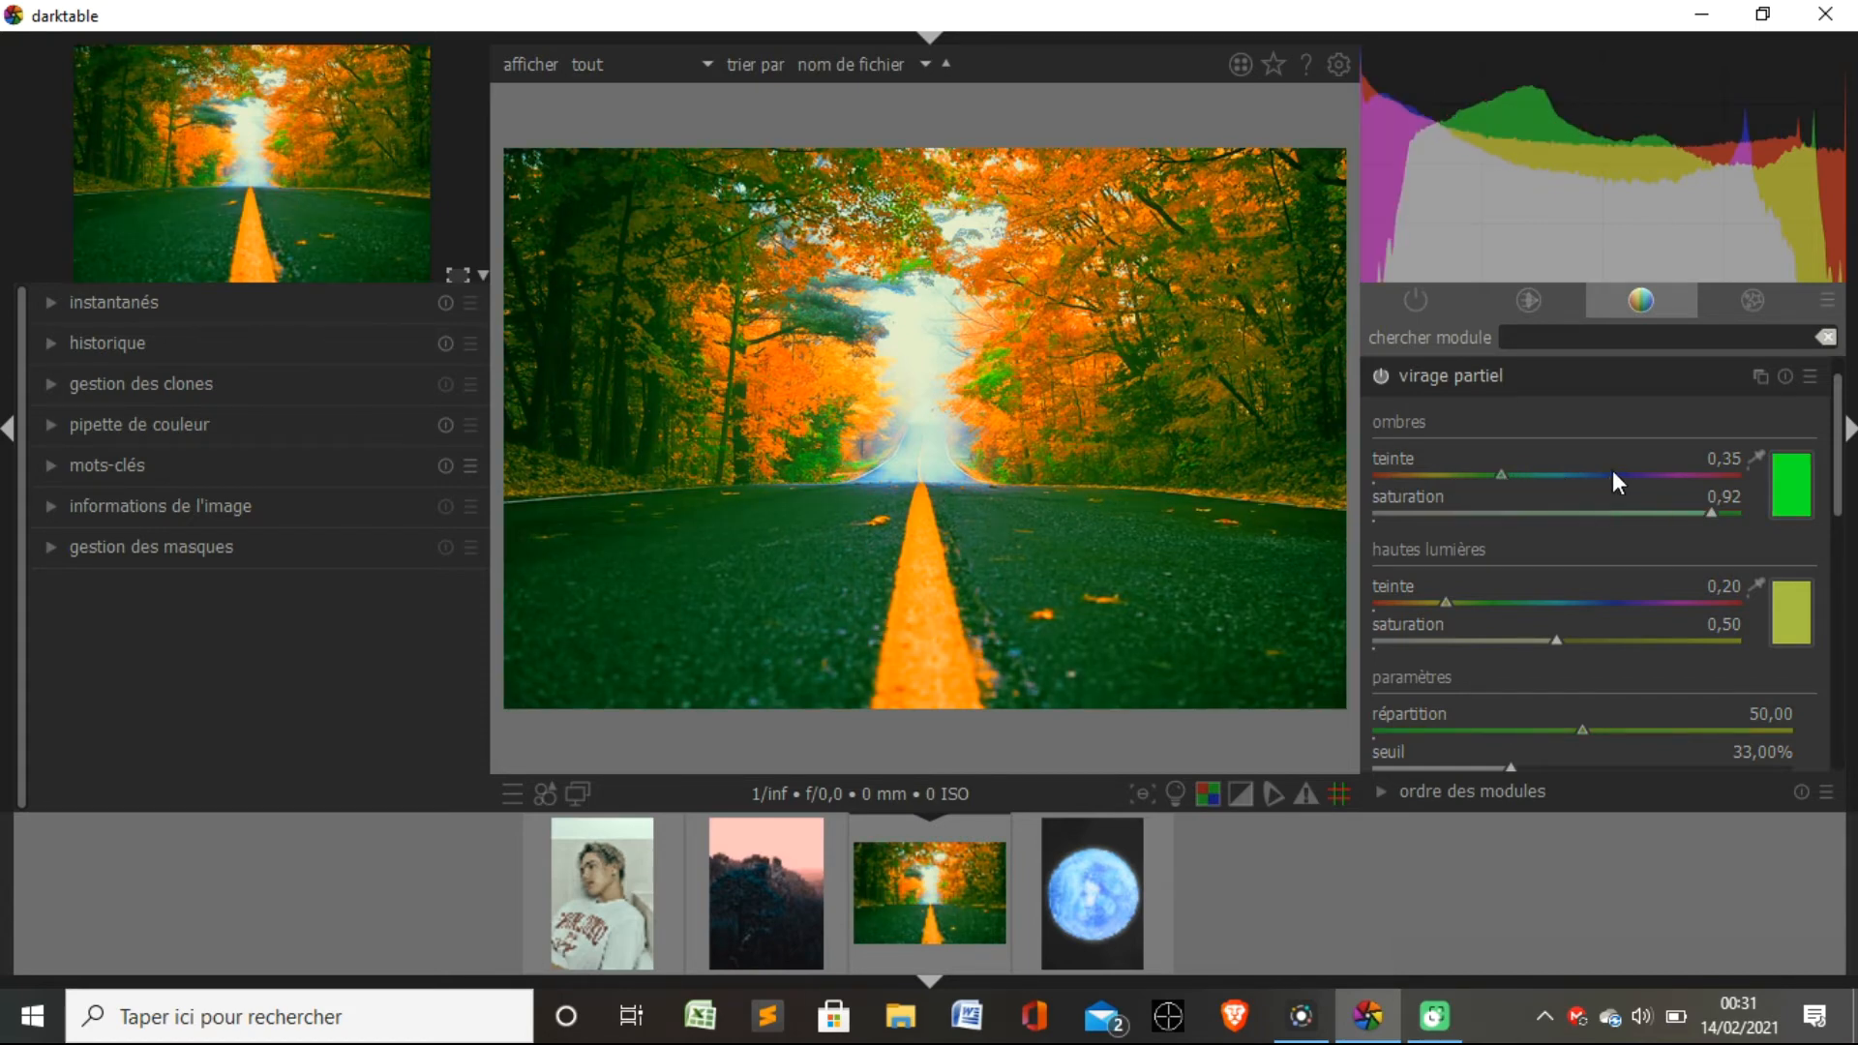
left_click(1612, 473)
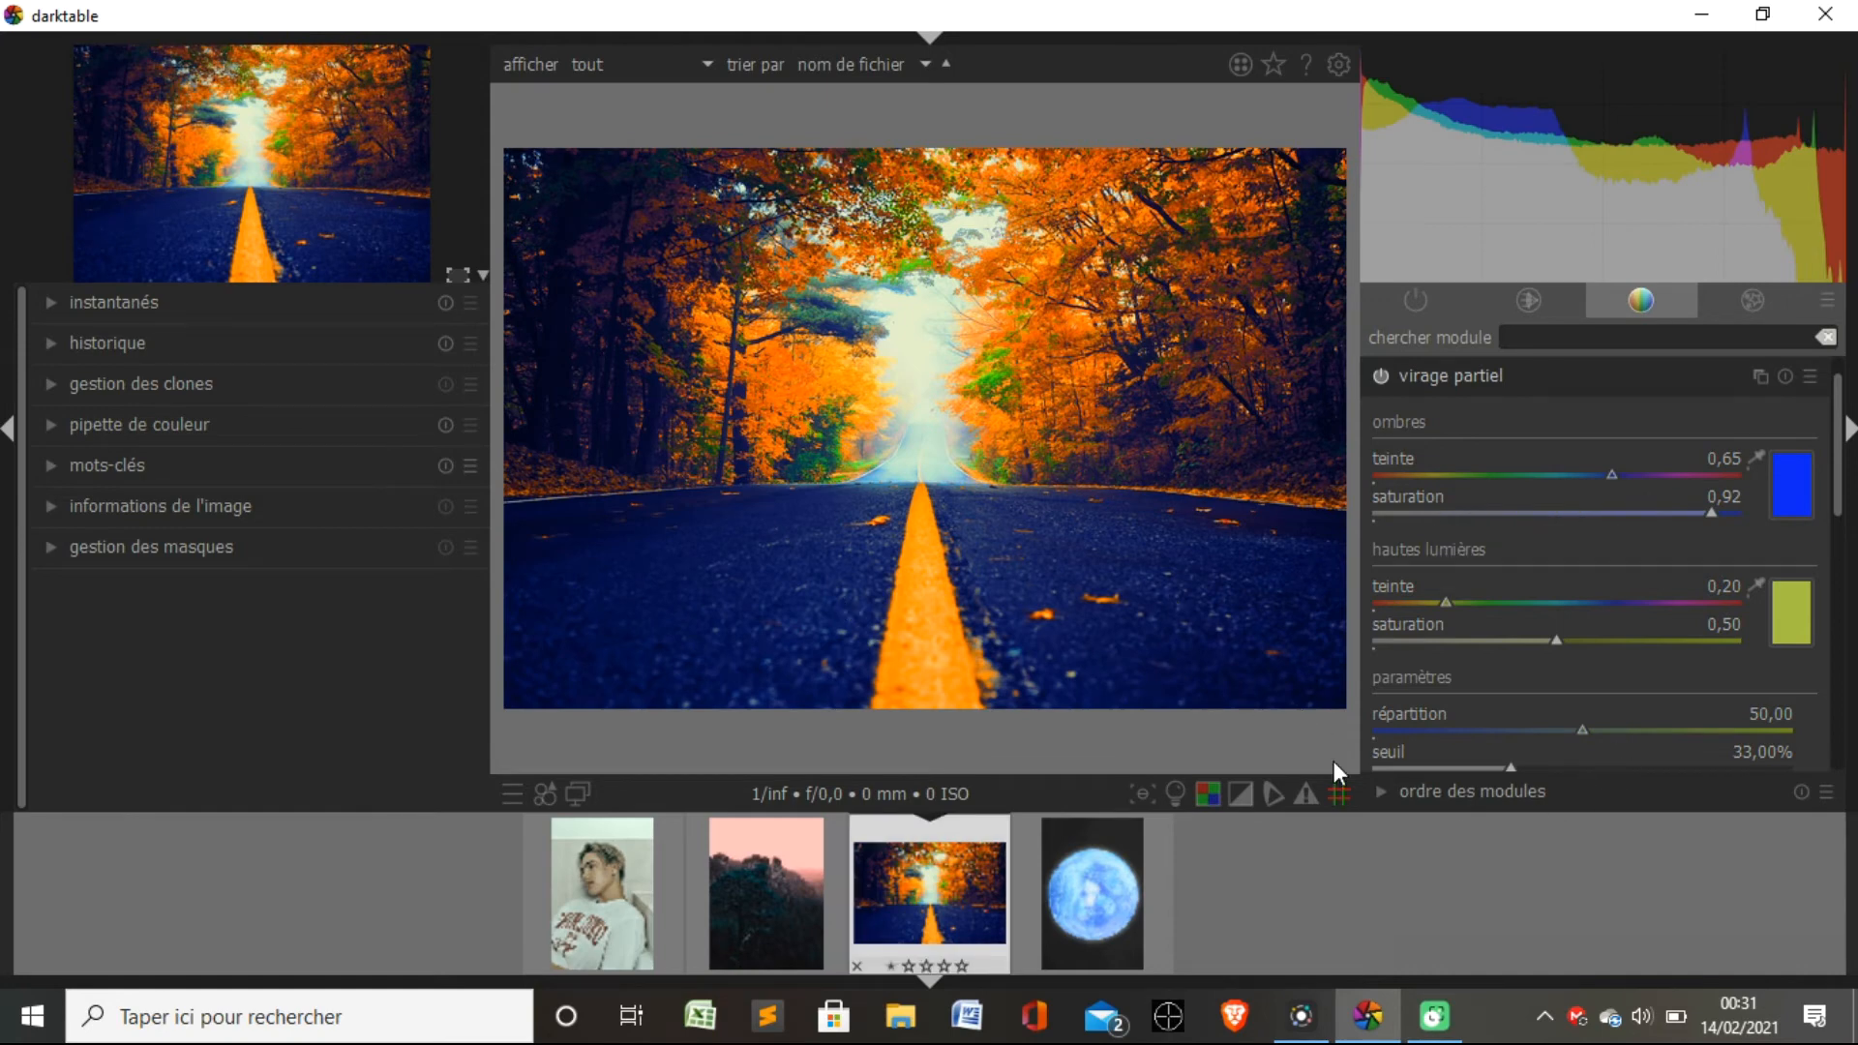
Enable the "grain" module from the effects group on the road photo.
left_click(1759, 298)
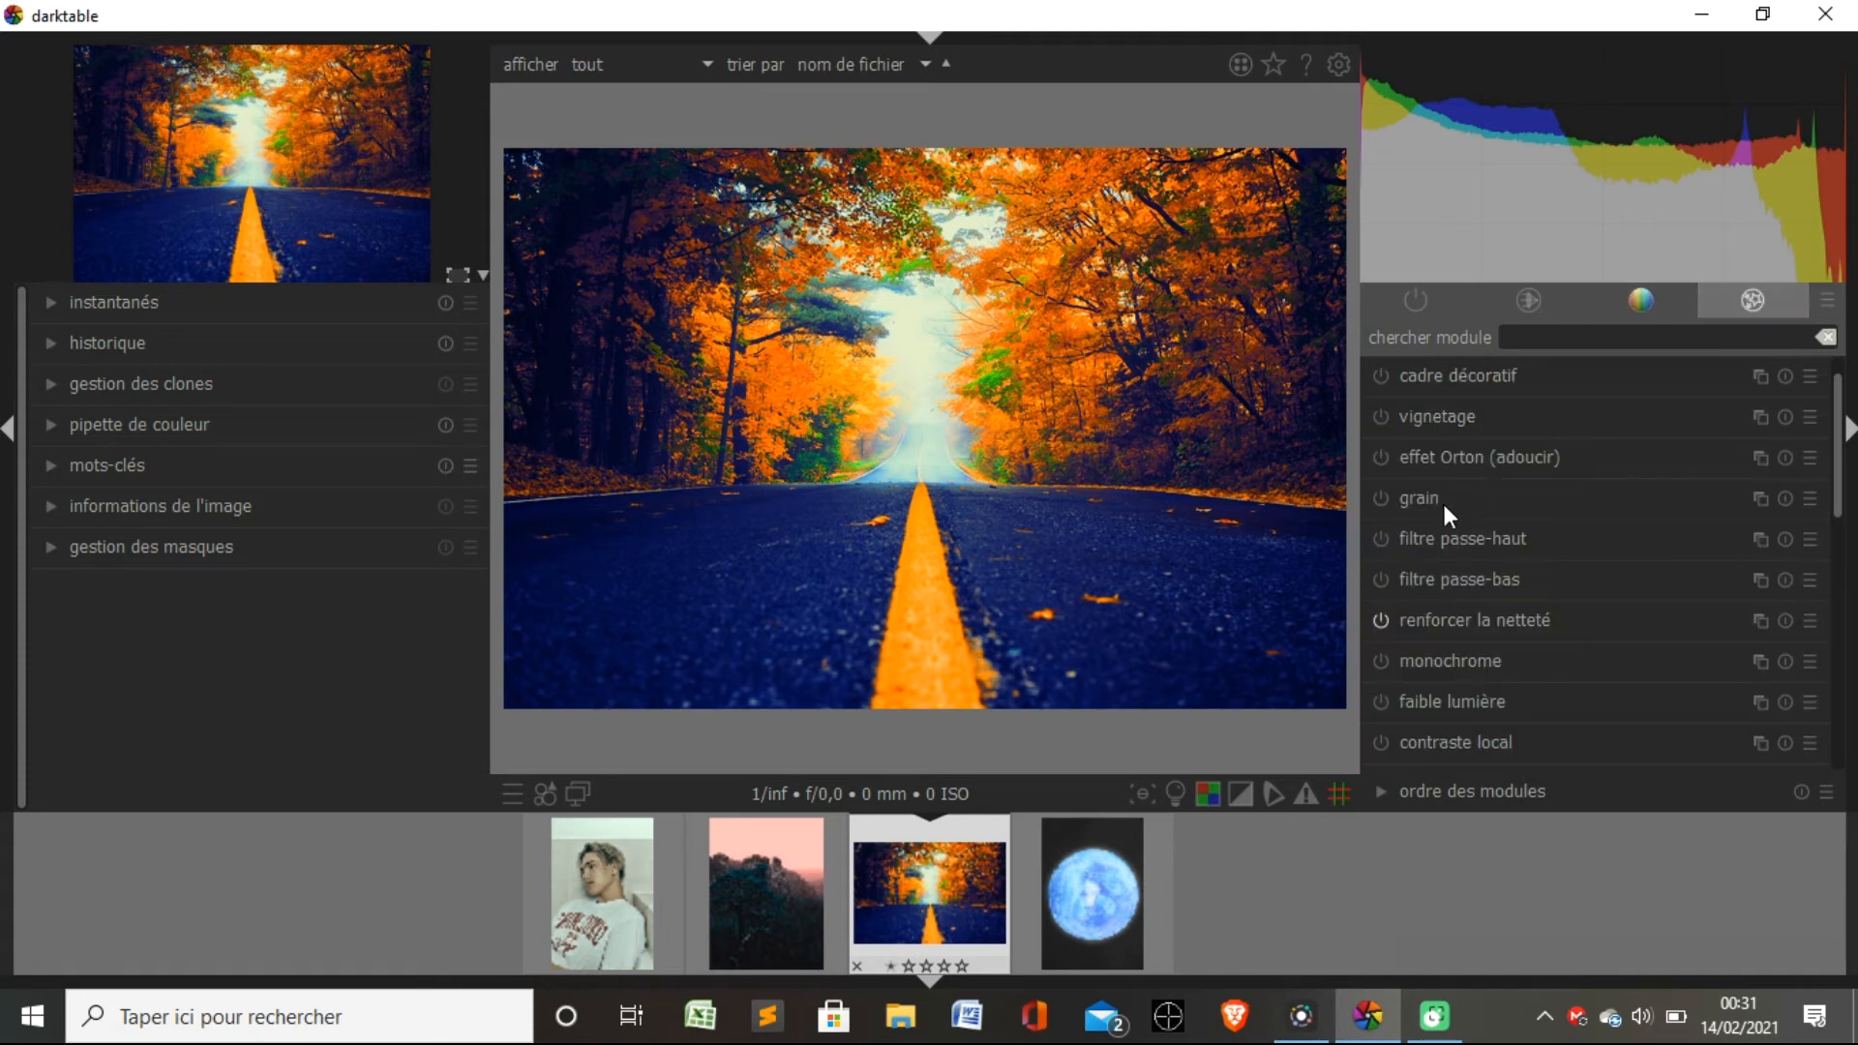
left_click(1379, 499)
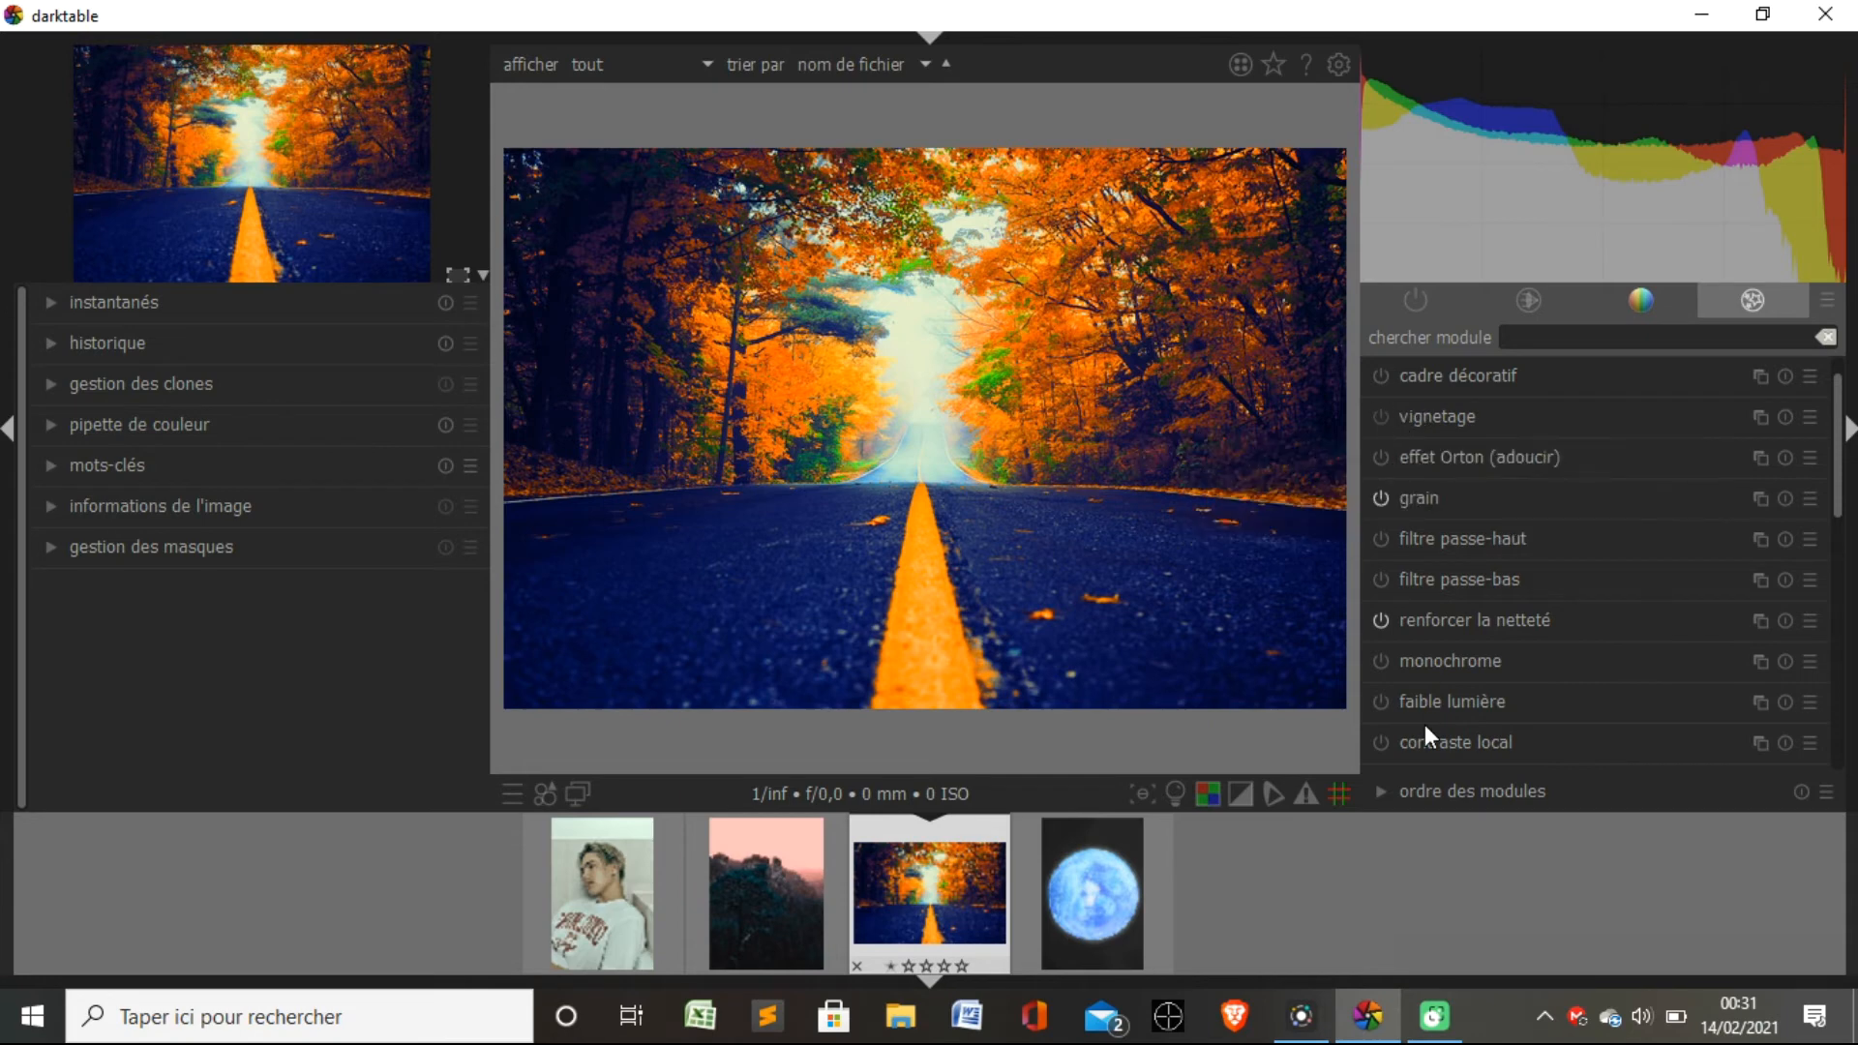
Try the "faible lumière" effect on the photo, switch it off again and inspect its curve.
left_click(1379, 699)
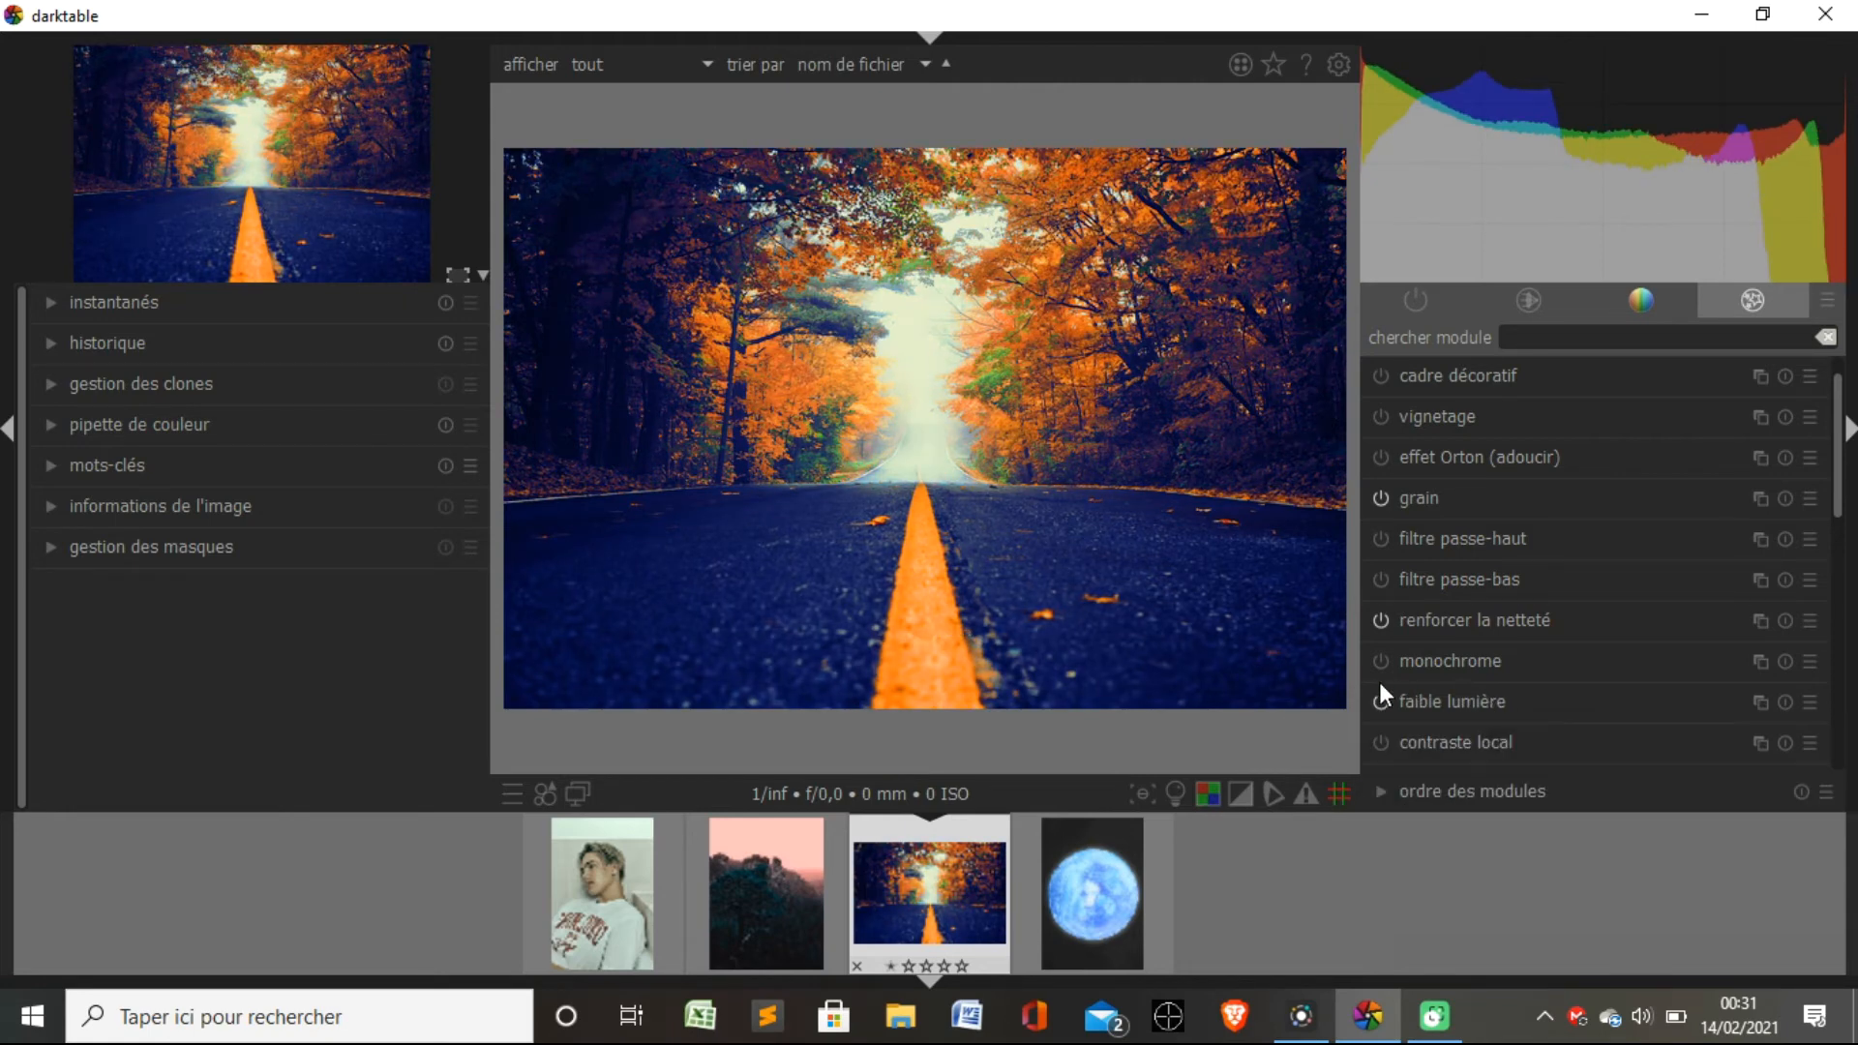
left_click(1380, 700)
left_click(1523, 693)
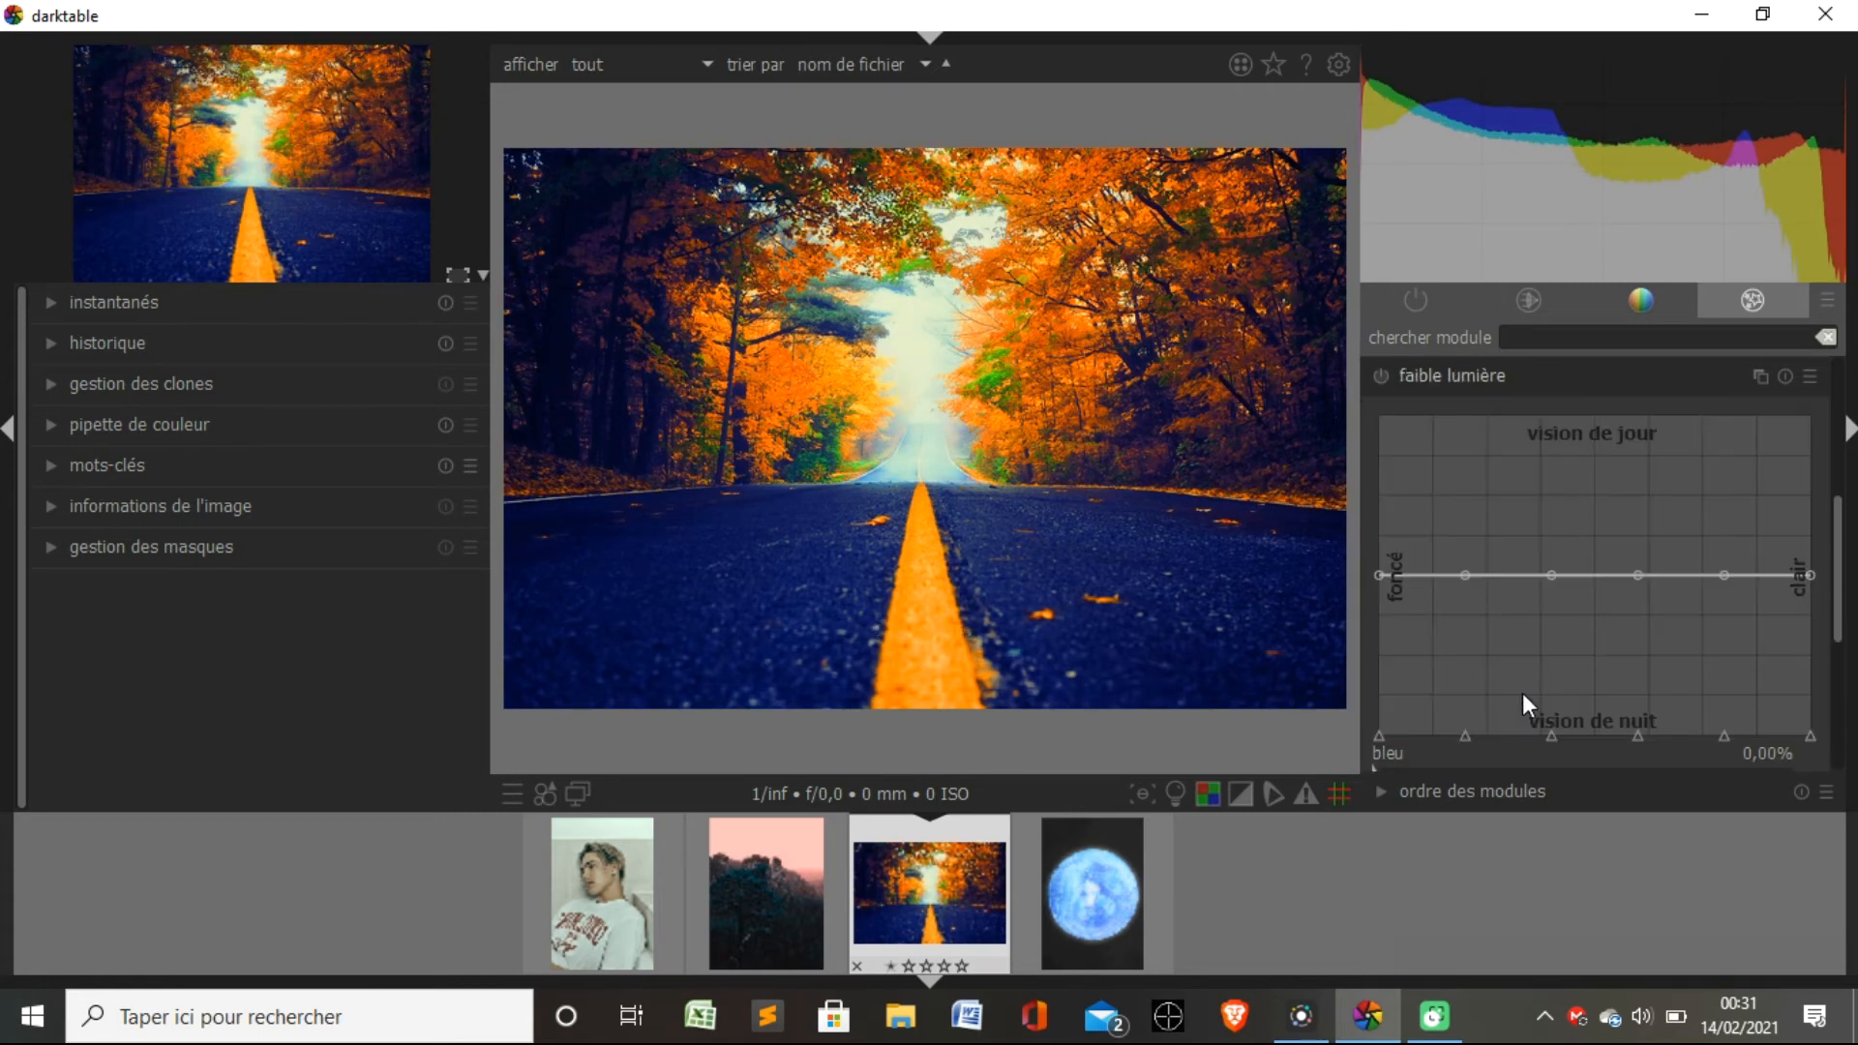
left_click(1521, 375)
Inspect the "liquéfier" module's settings and check the list of active modules.
left_click(1446, 670)
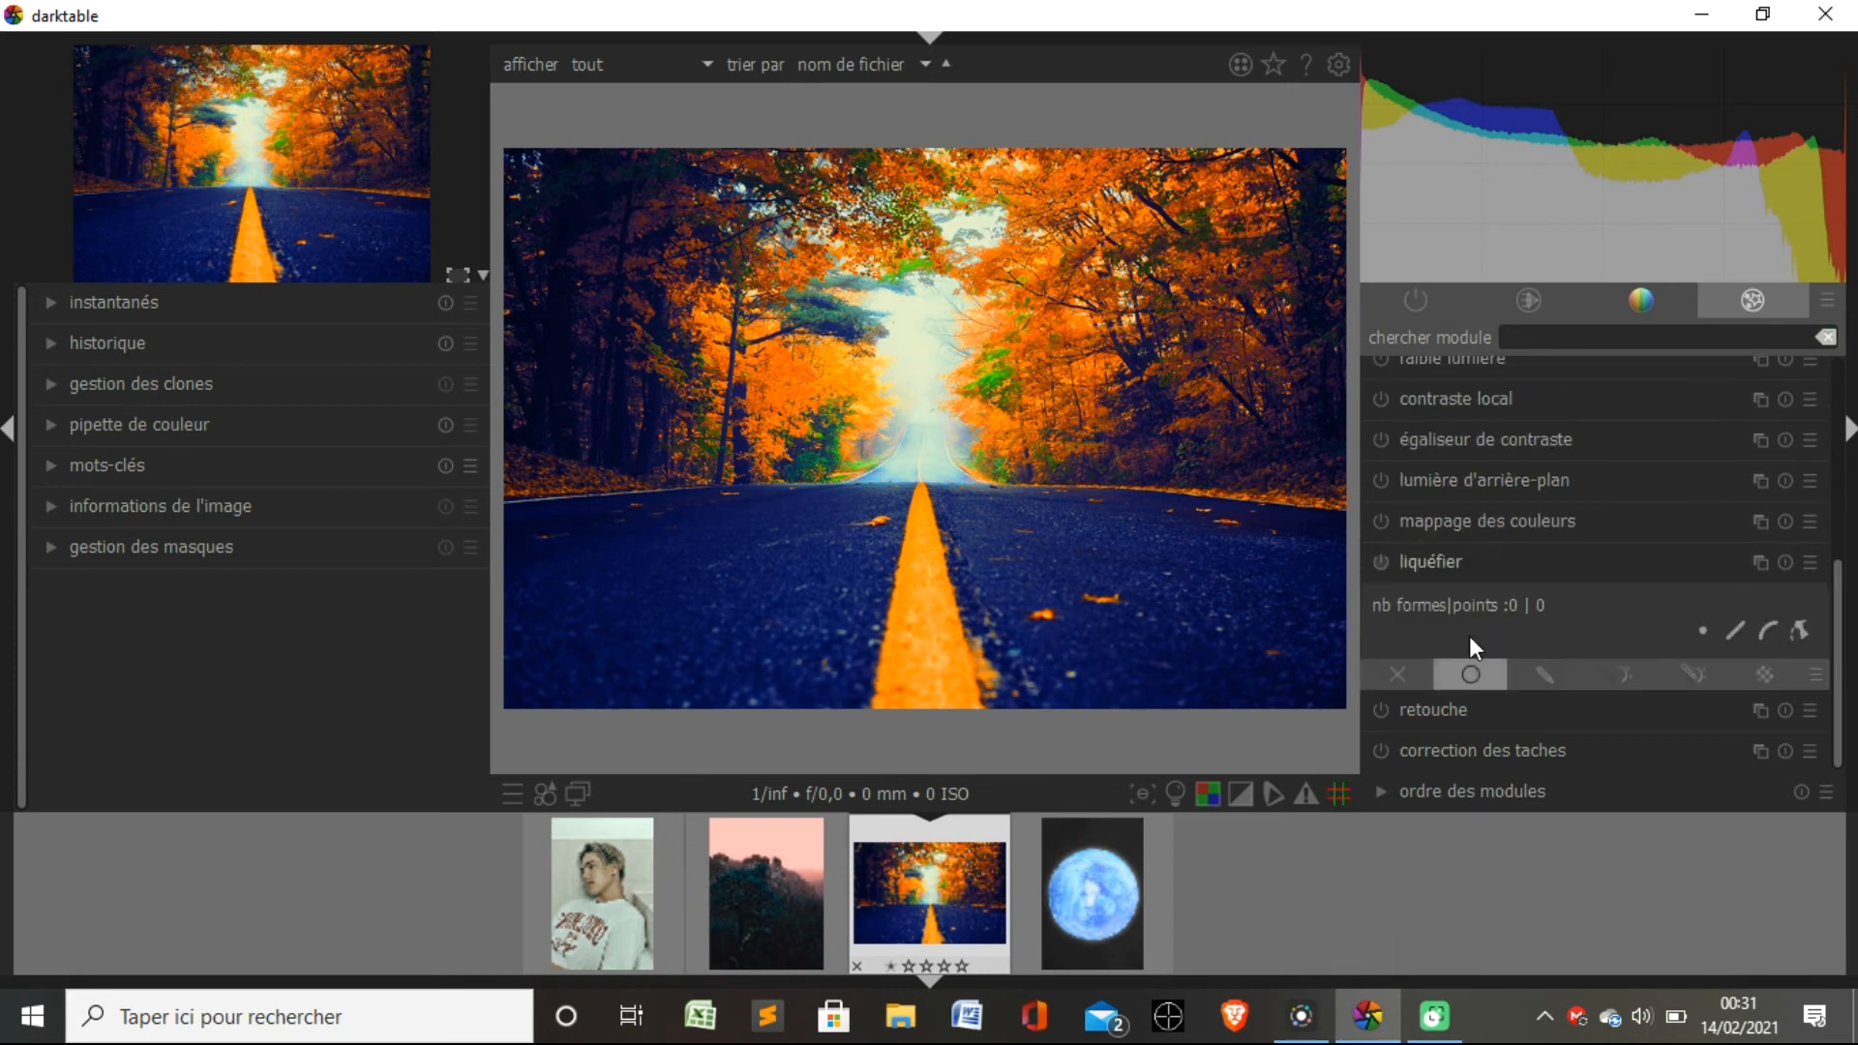
left_click(1460, 556)
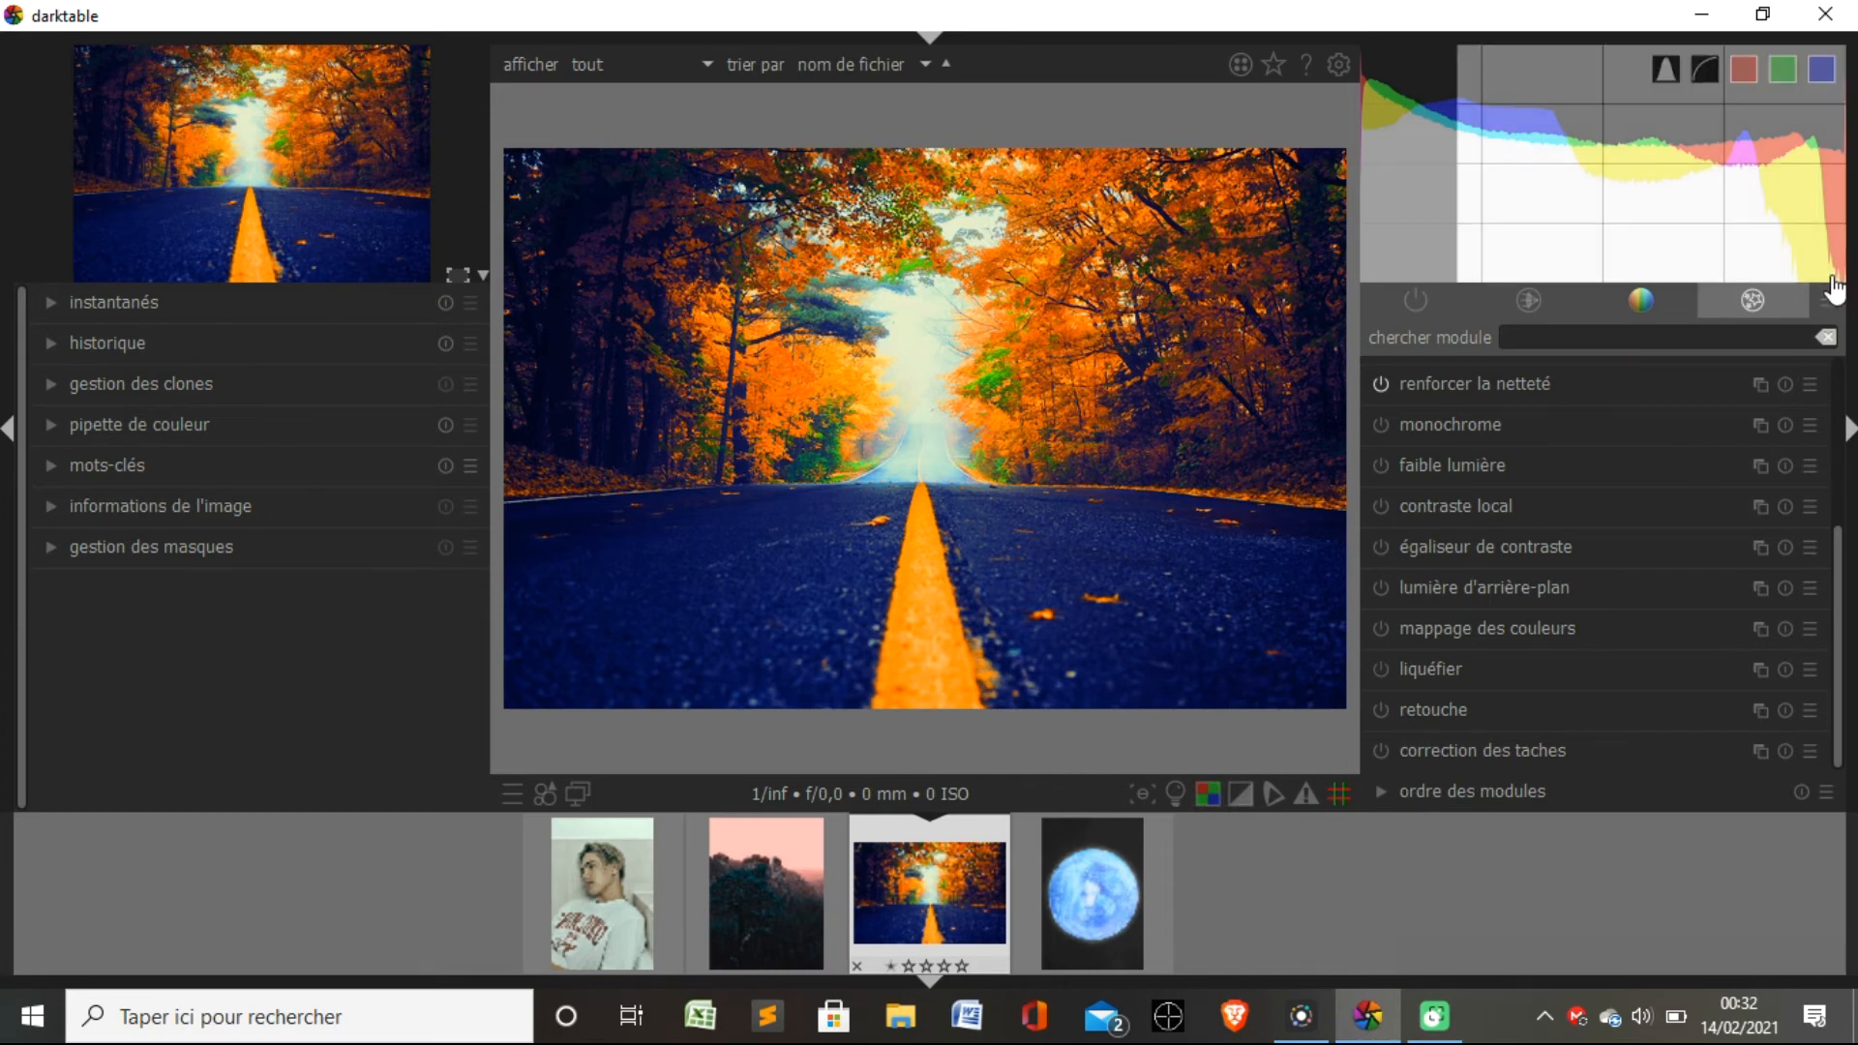
left_click(1431, 293)
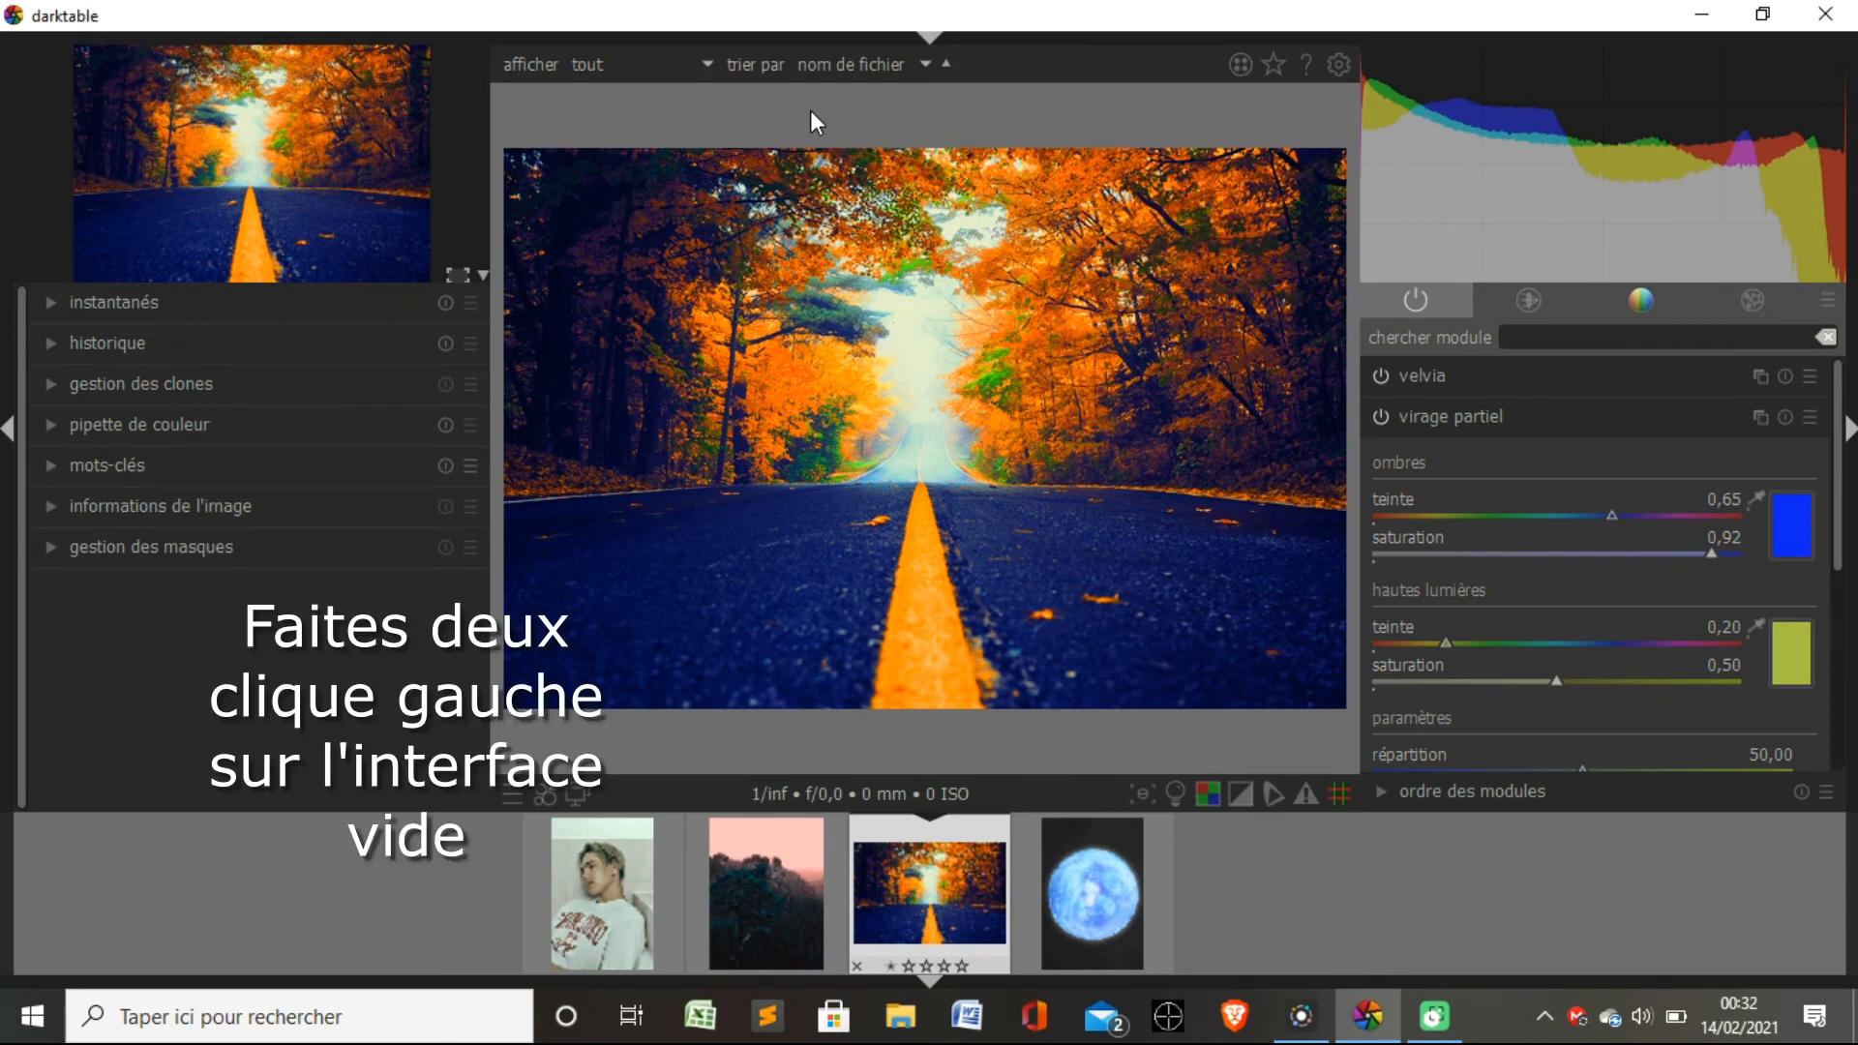
Return to the table lumineuse and set the JPEG quality to 100 in the export options for the selected road photo.
double_click(809, 110)
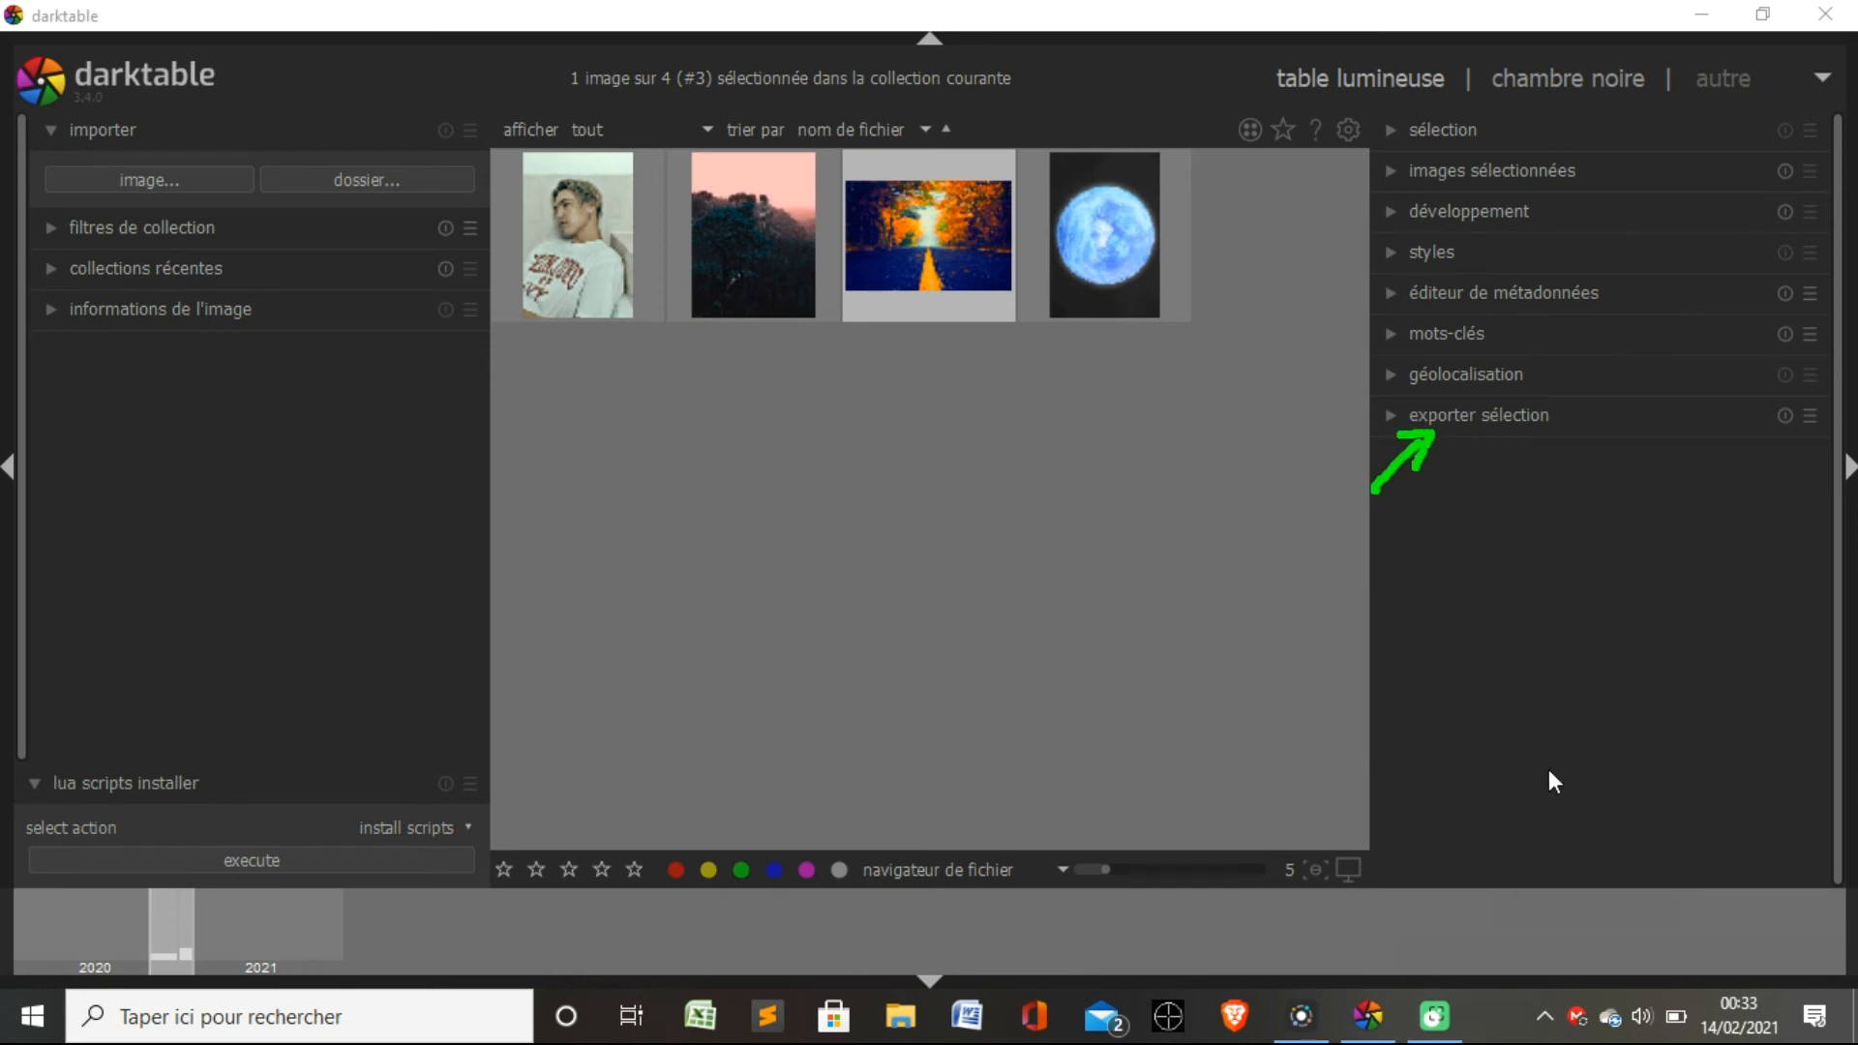
left_click(1585, 960)
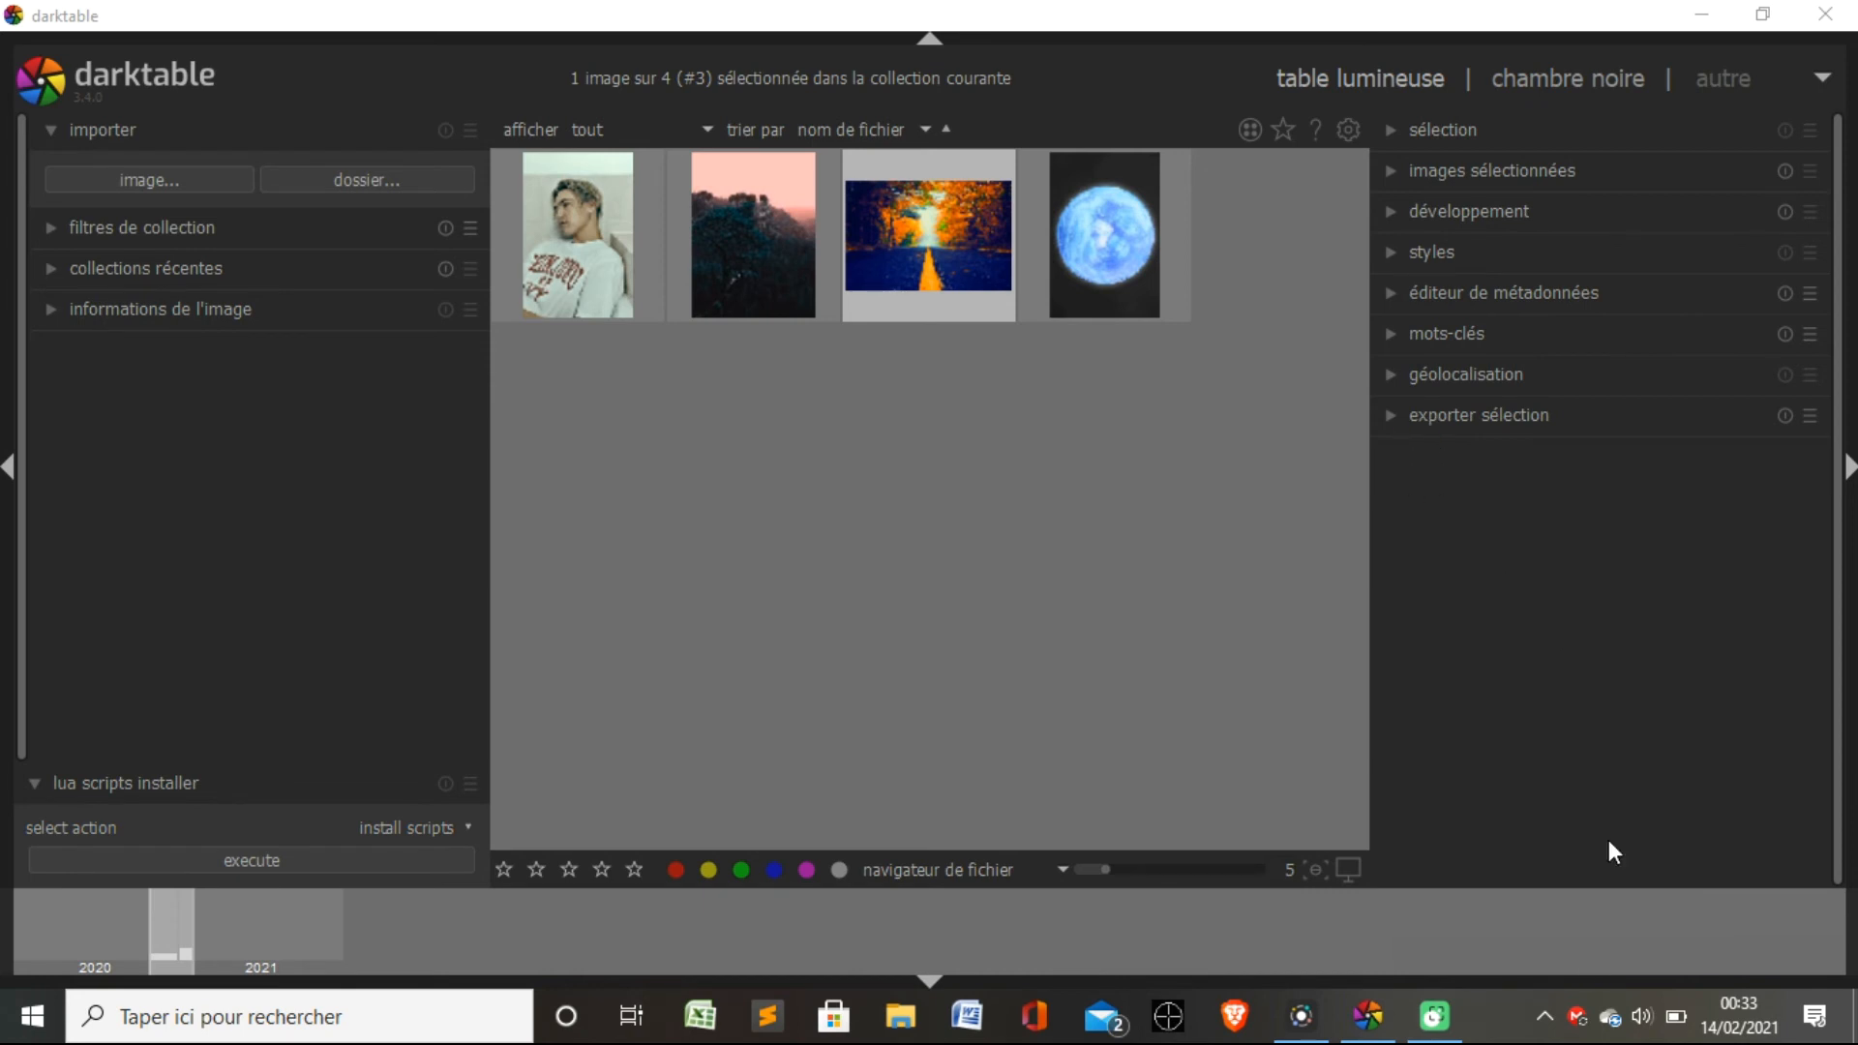
left_click(1395, 409)
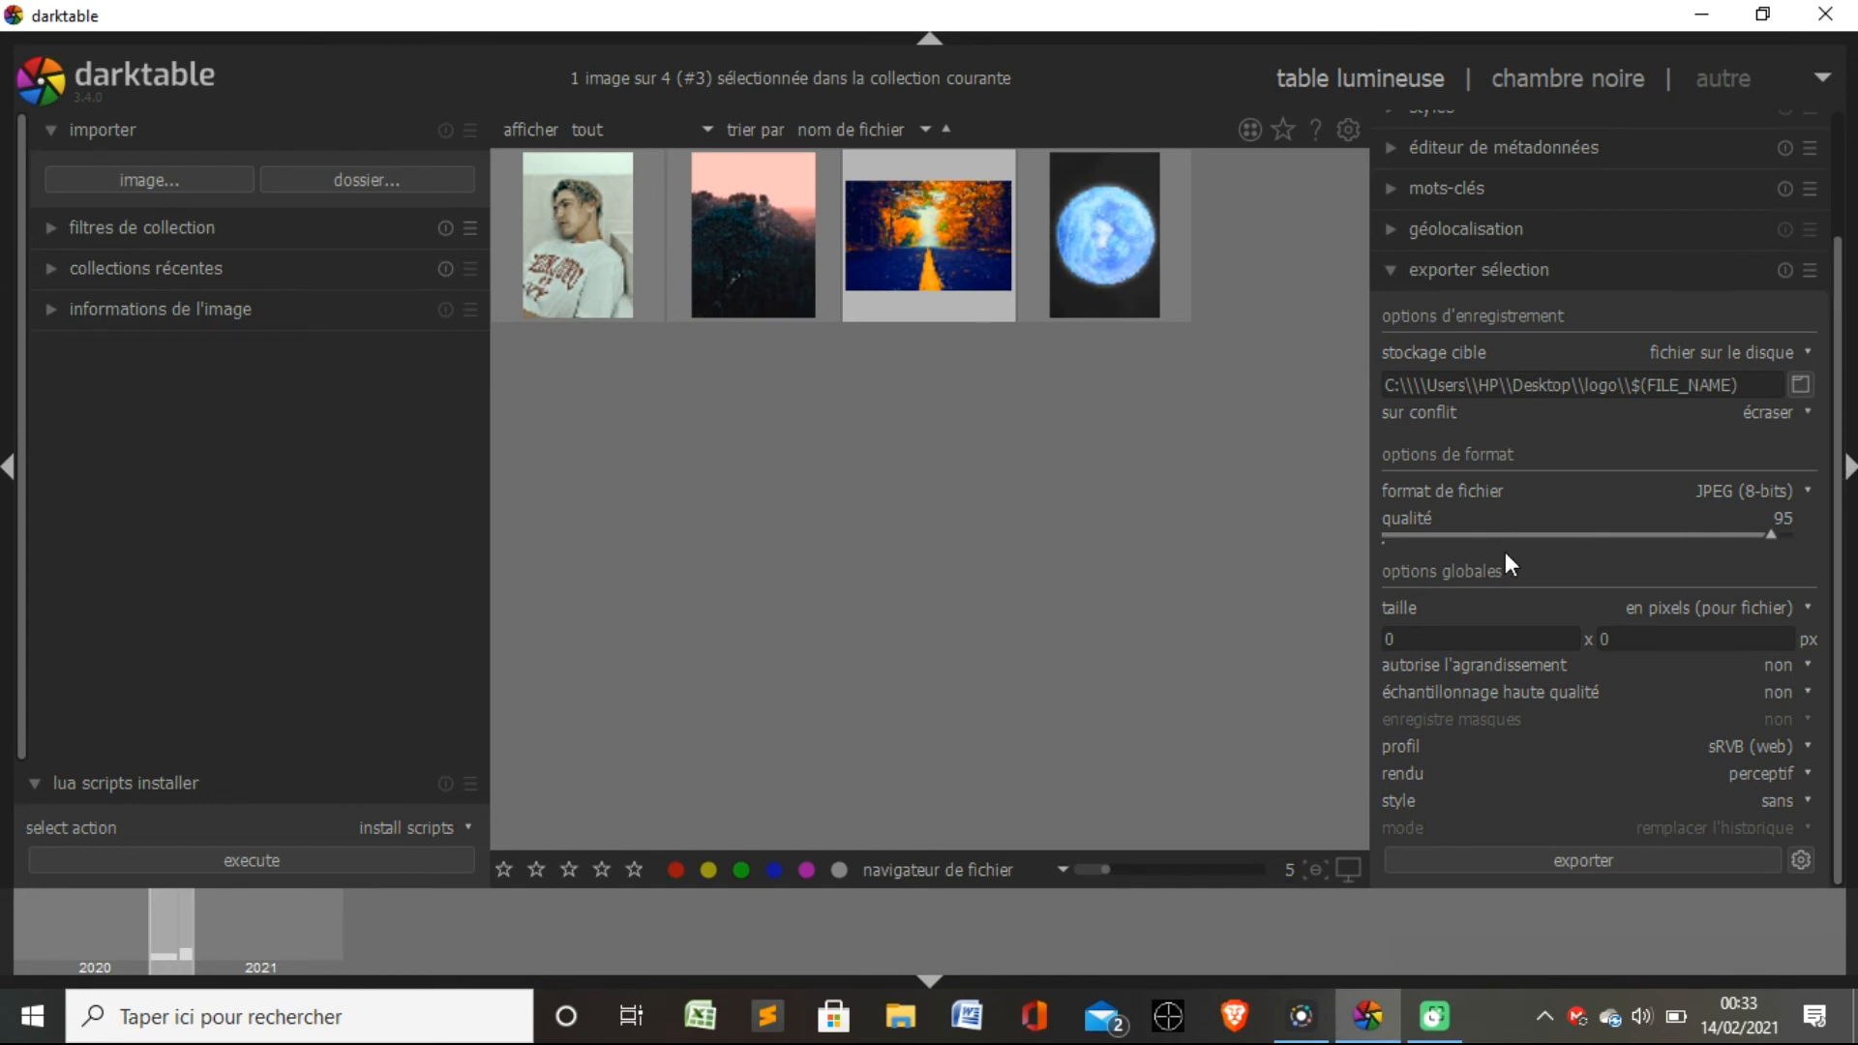
left_click(1661, 531)
left_click(1584, 540)
left_click_drag(1579, 536, 1853, 542)
mouse_move(1838, 723)
left_mouse_down()
mouse_move(1838, 703)
mouse_move(1838, 730)
left_mouse_up()
Set the Desktop folder as destination and export the road photo there, allowing existing files of the same name to be overwritten.
left_click(1808, 389)
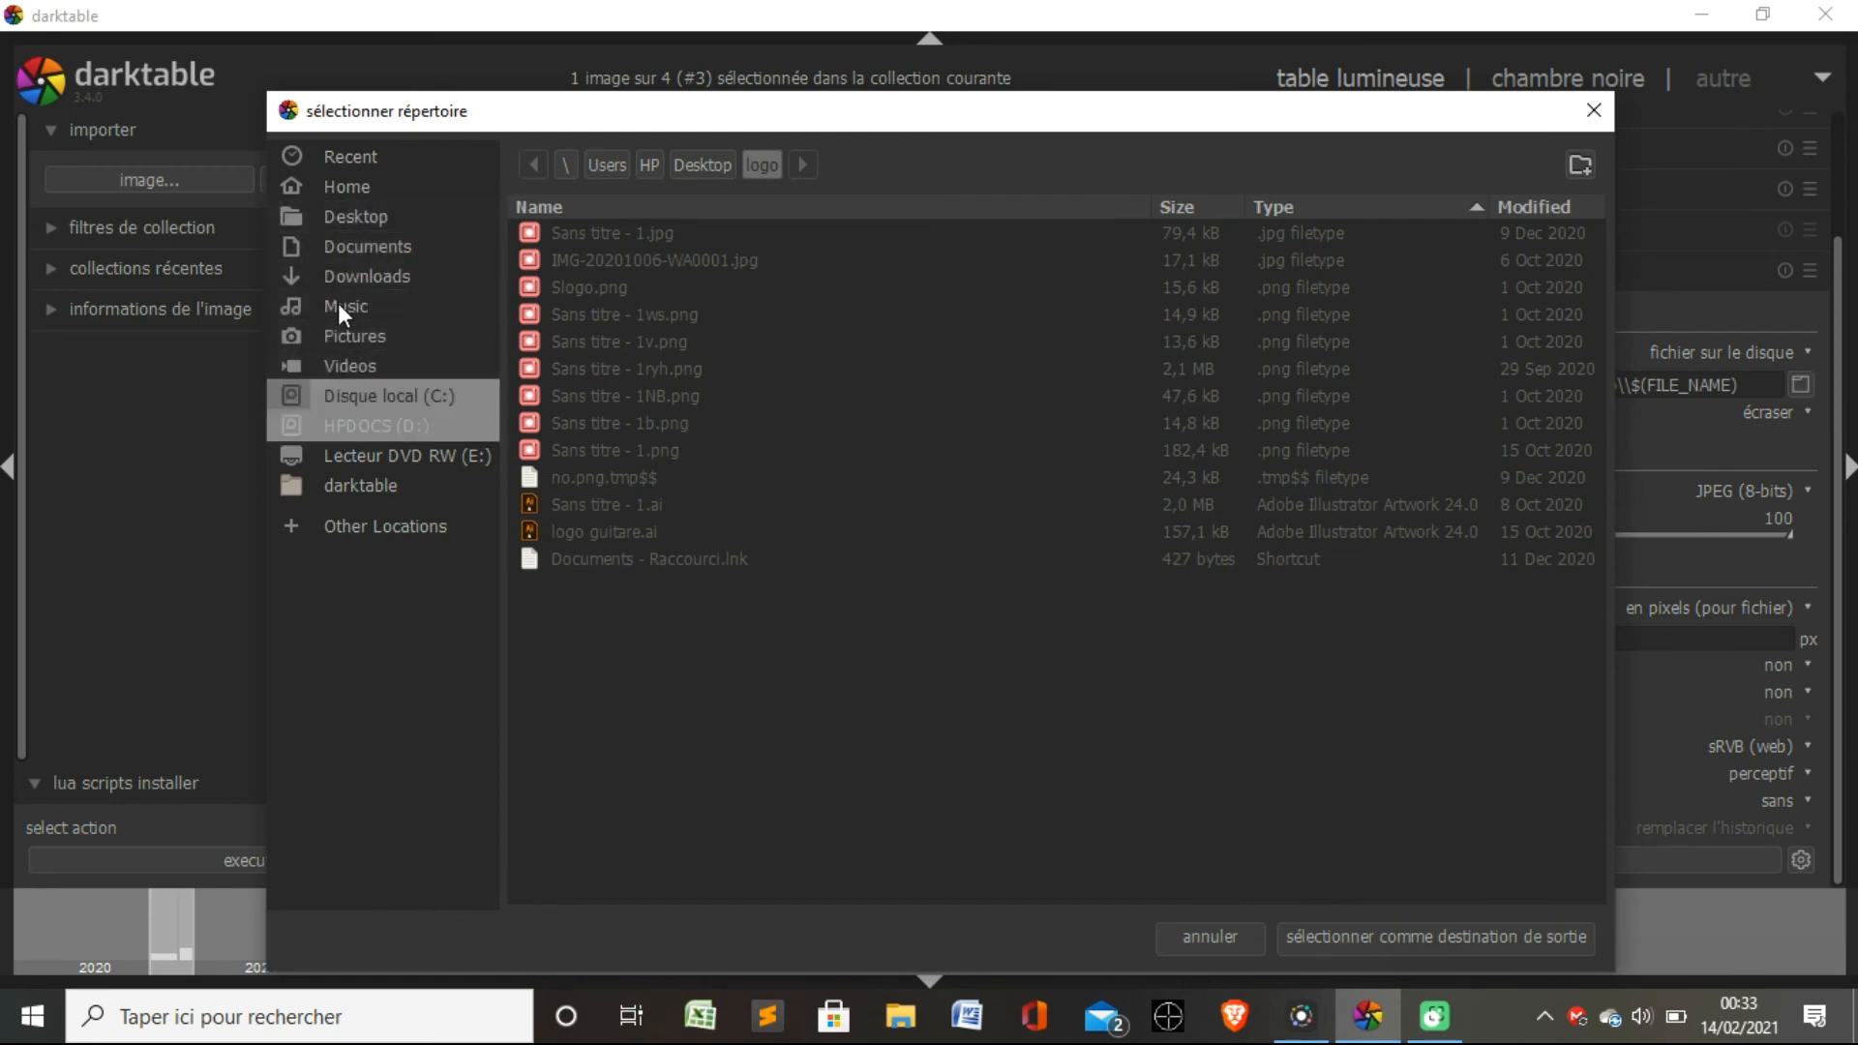
left_click(339, 184)
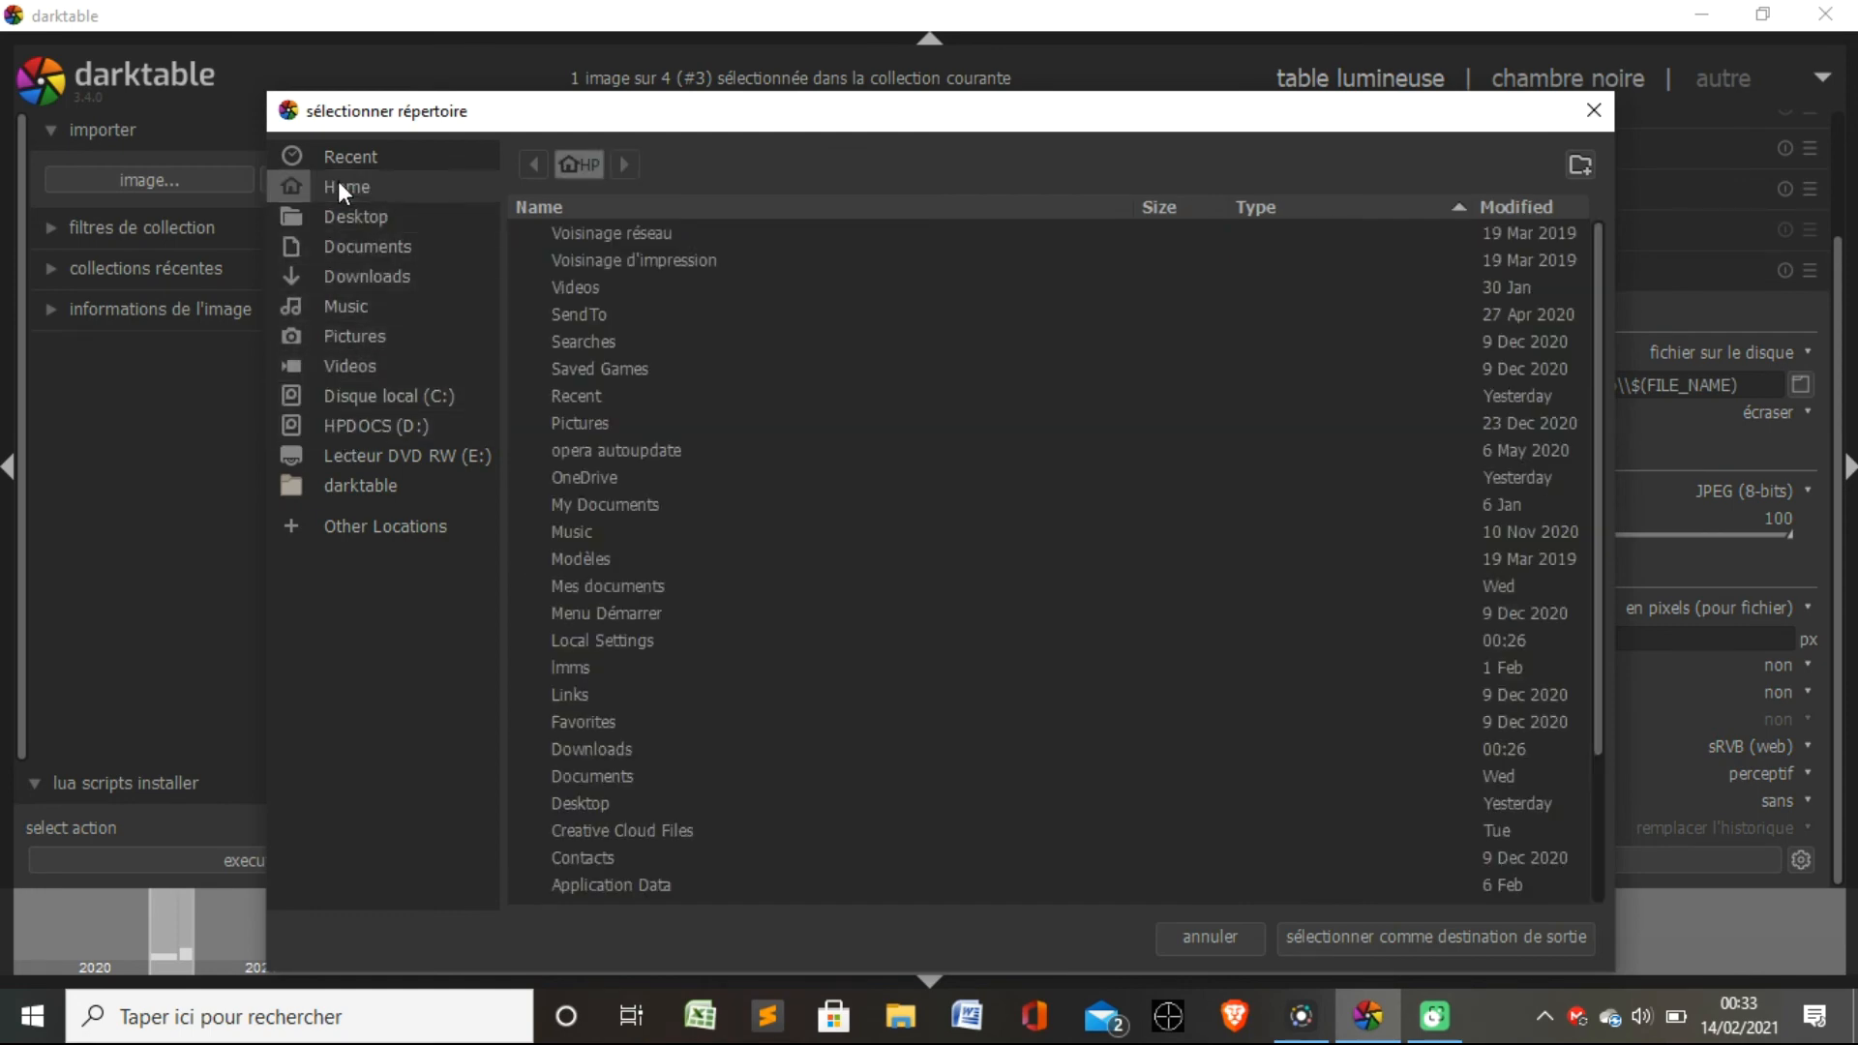
left_click(346, 214)
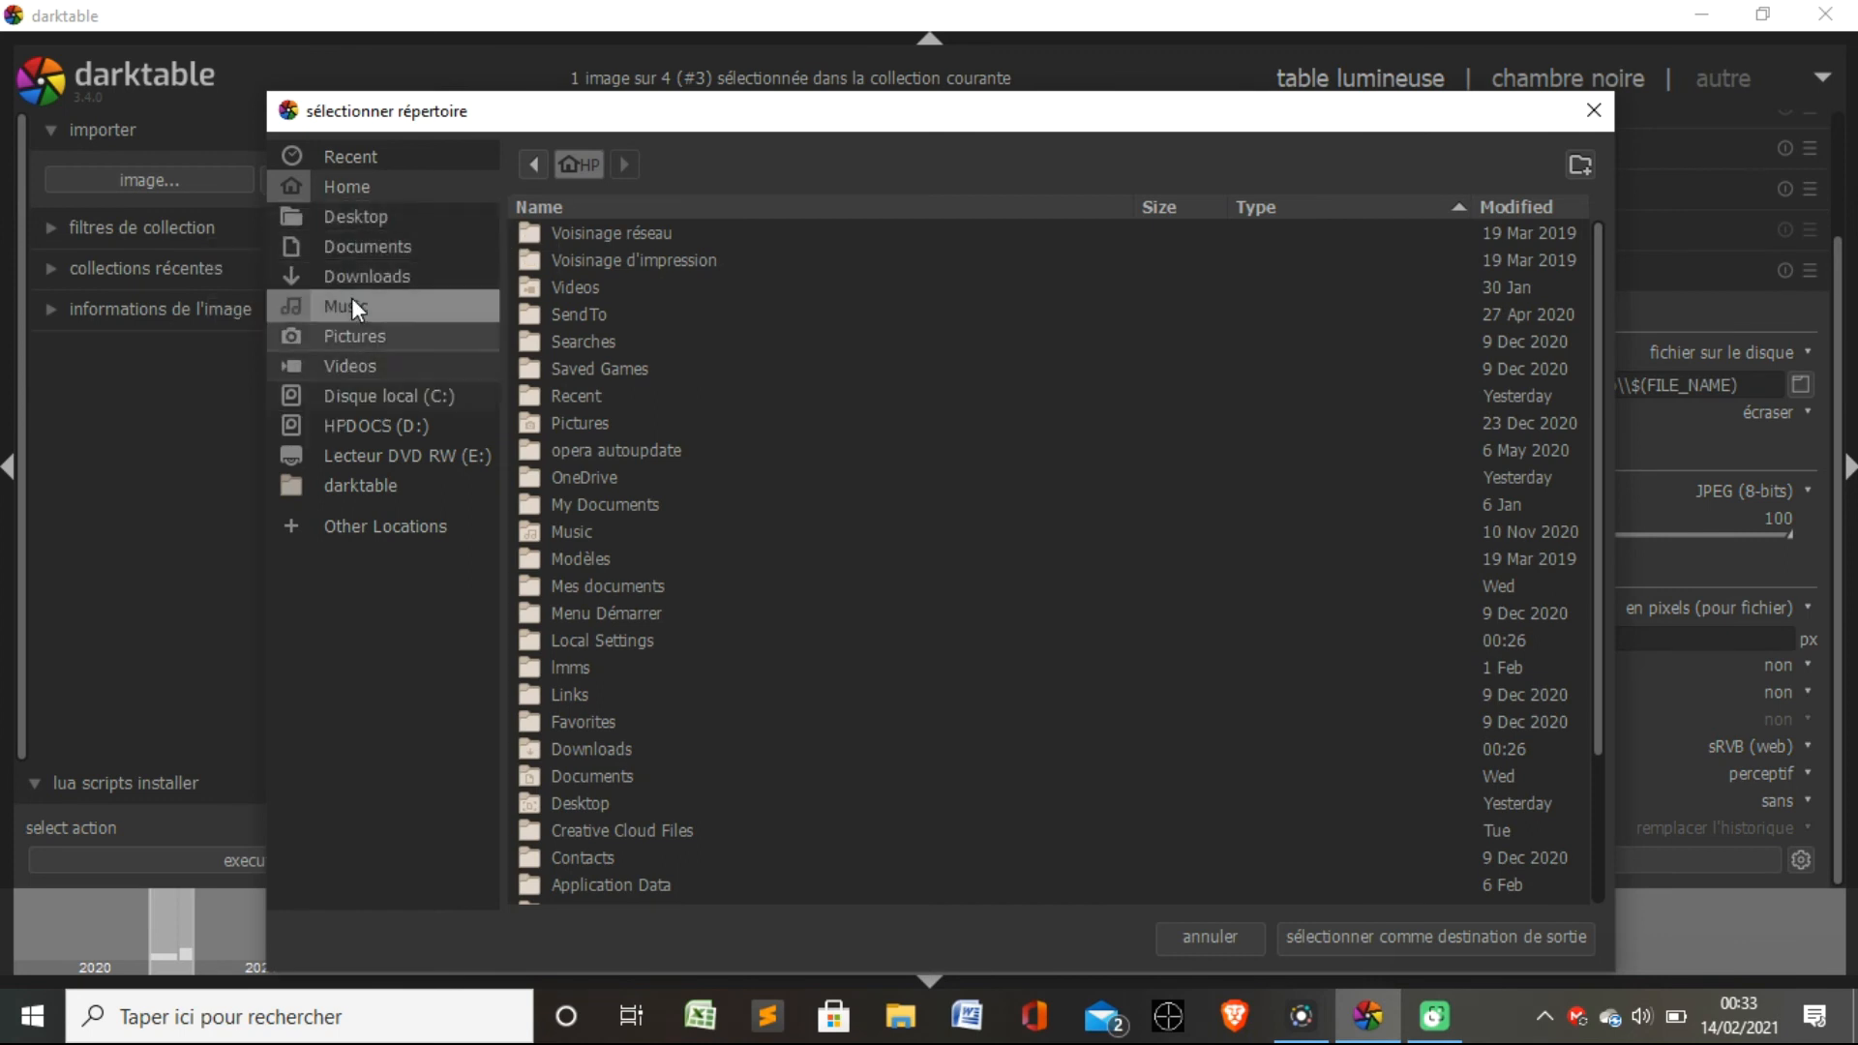
left_click(358, 215)
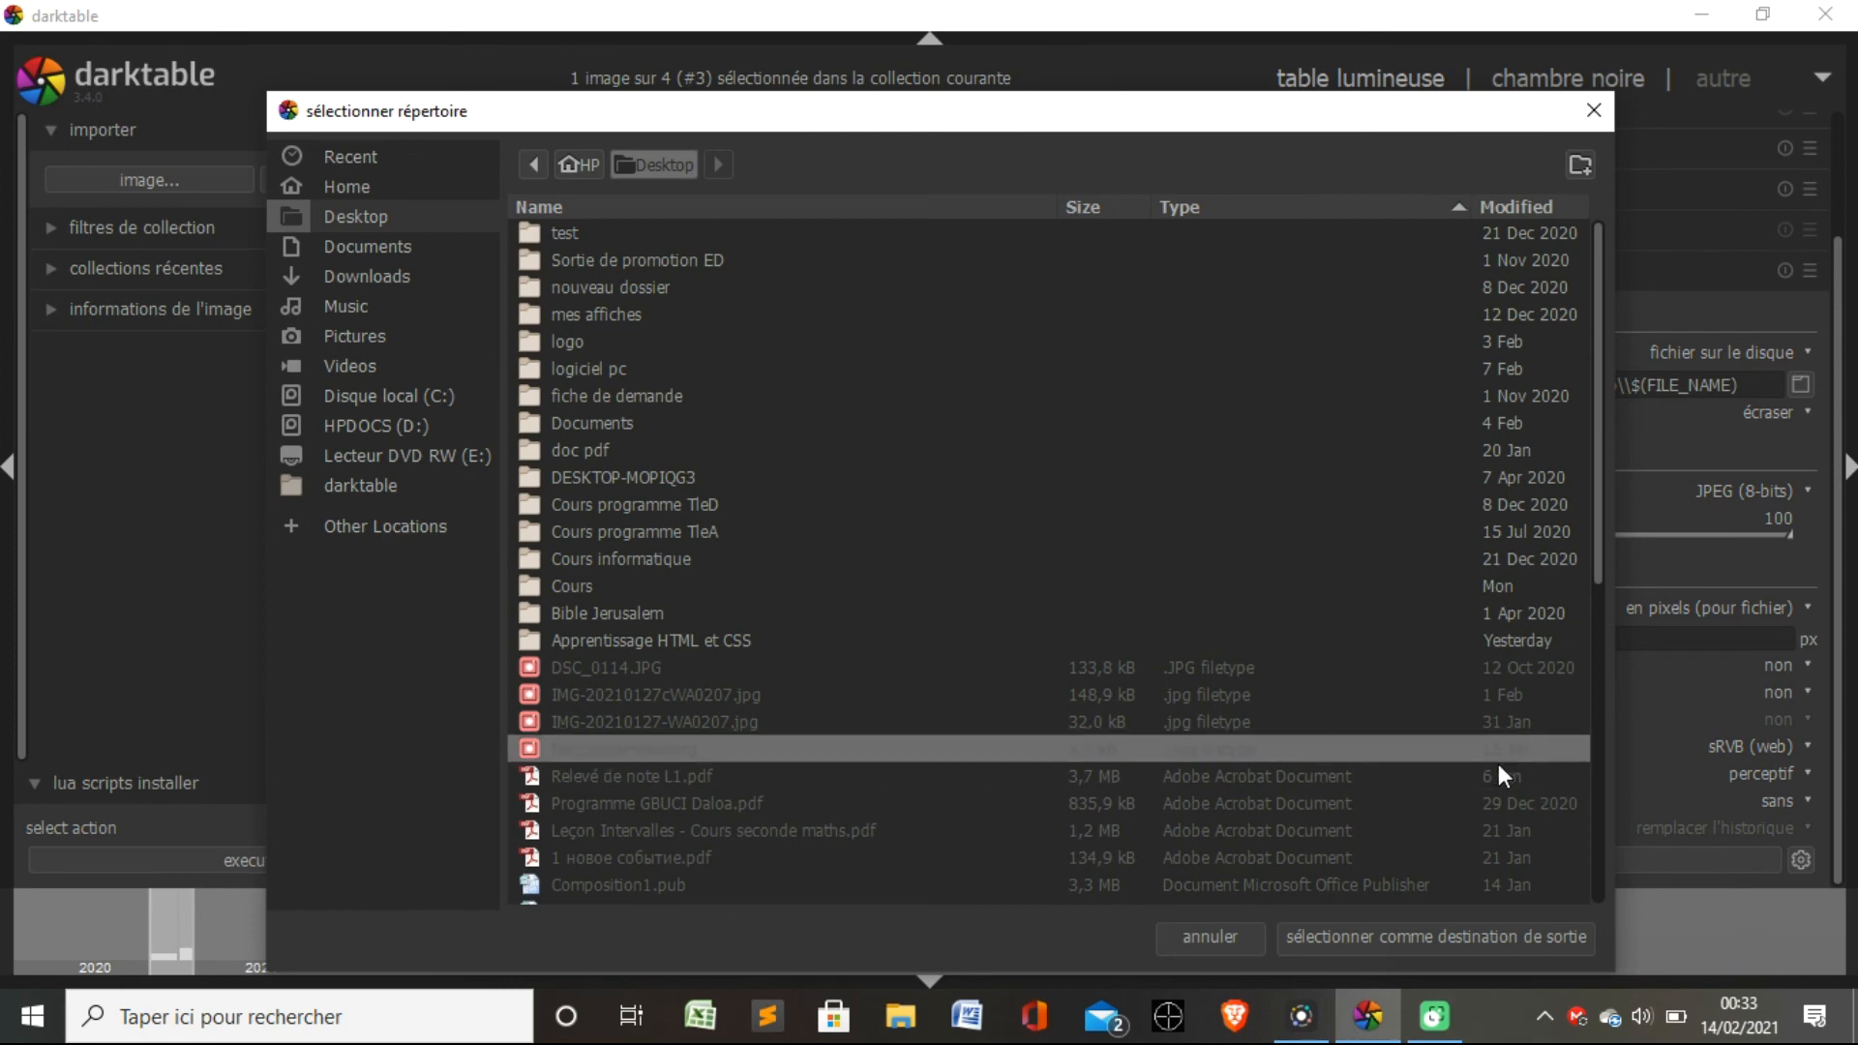
left_click(1322, 937)
left_click(1615, 867)
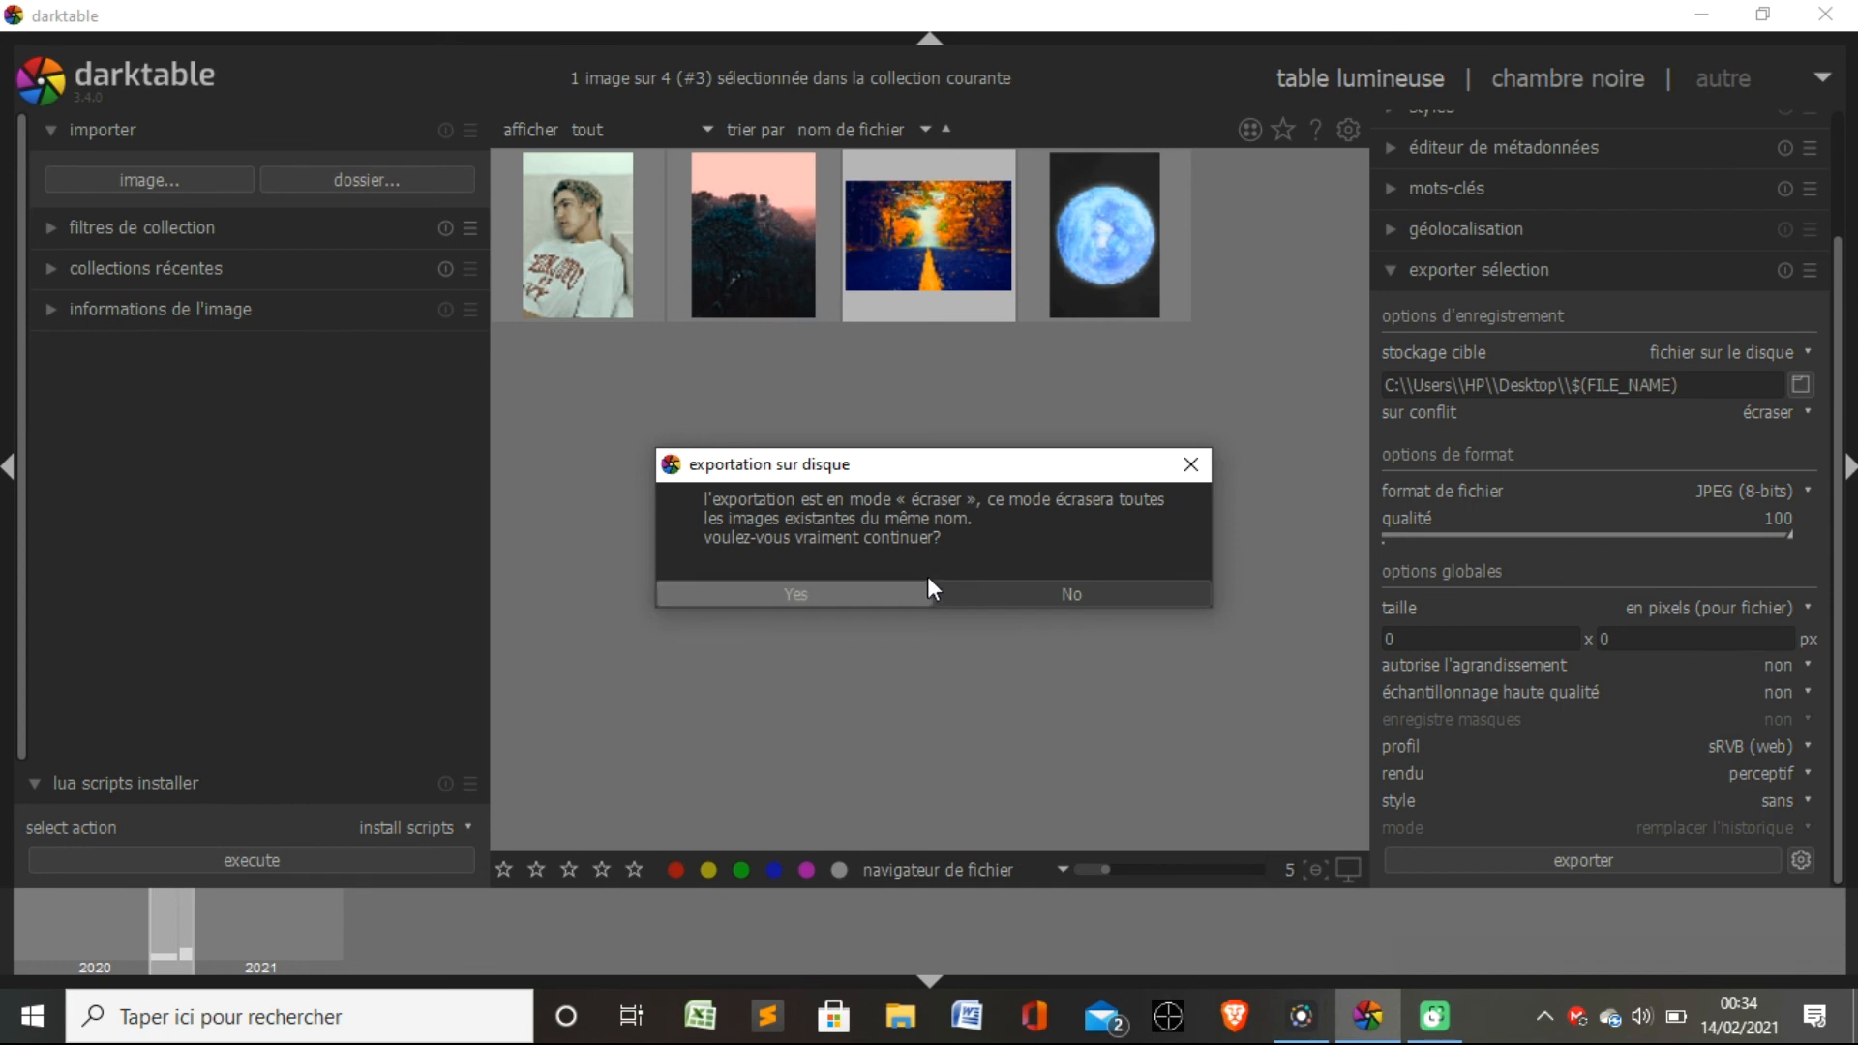
left_click(867, 595)
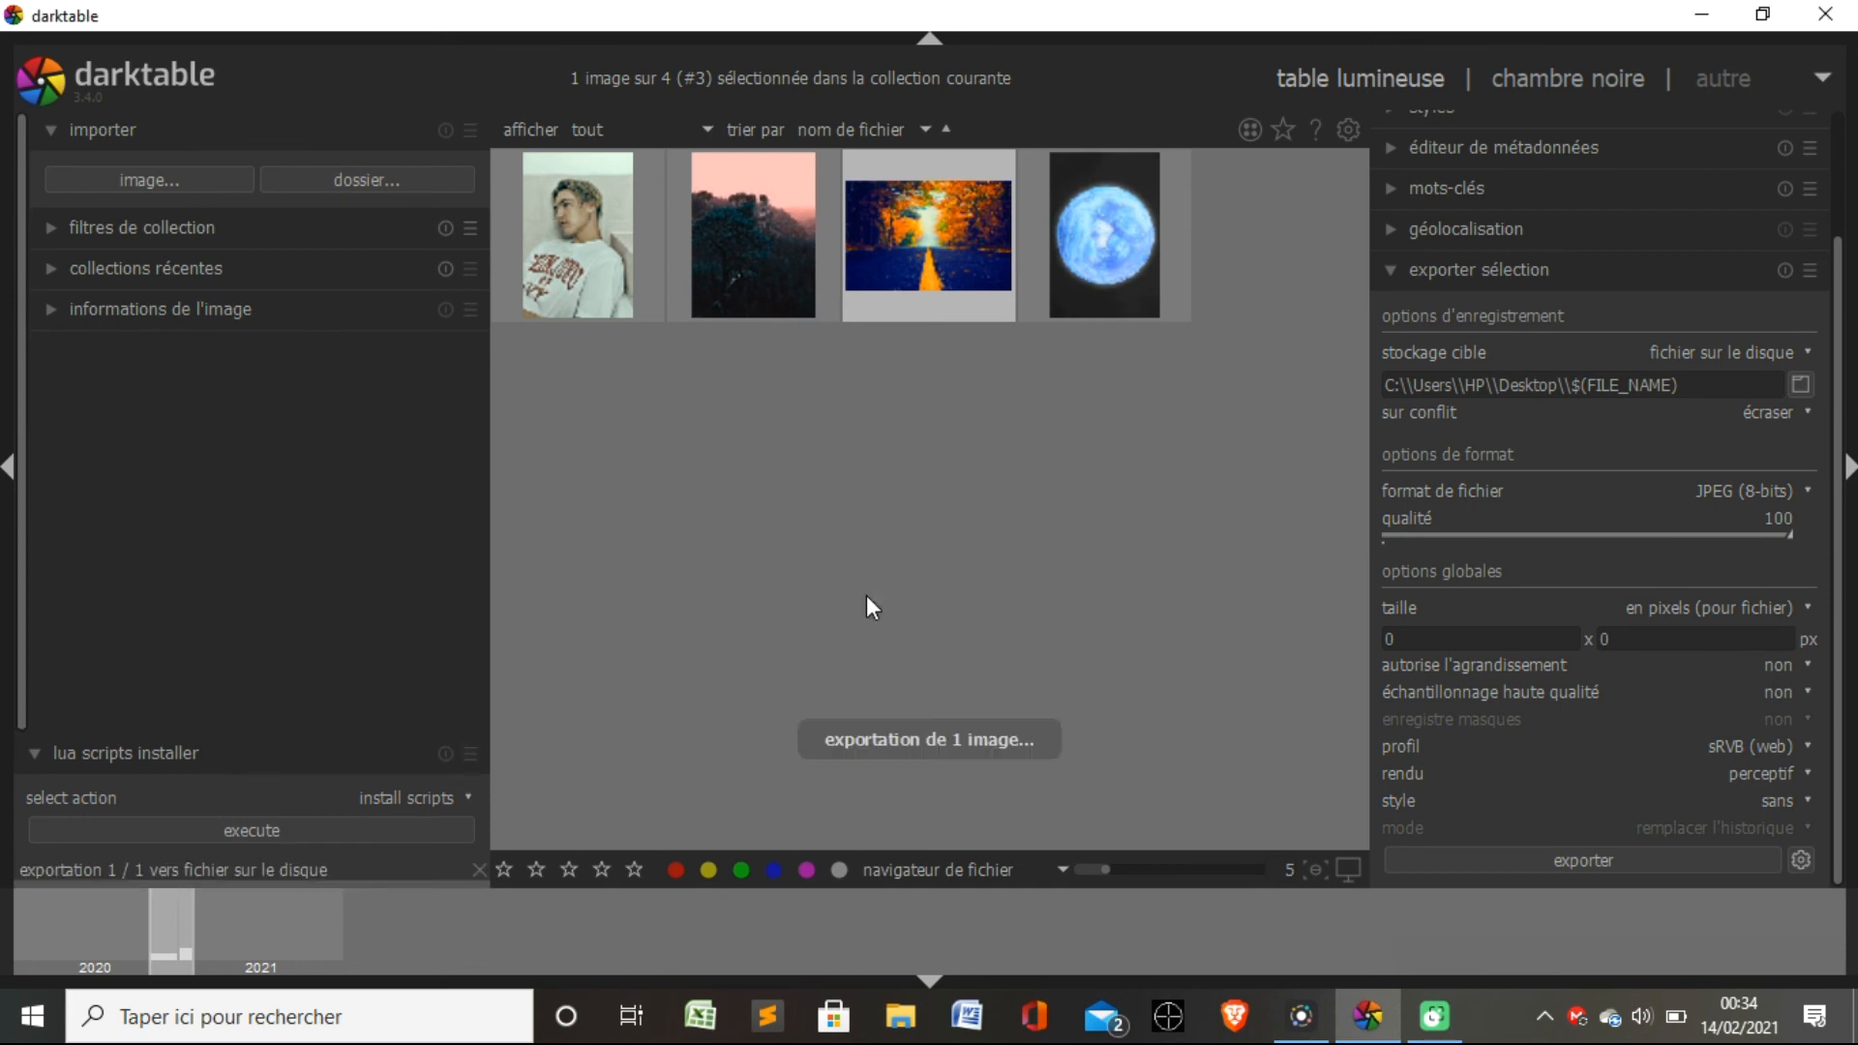